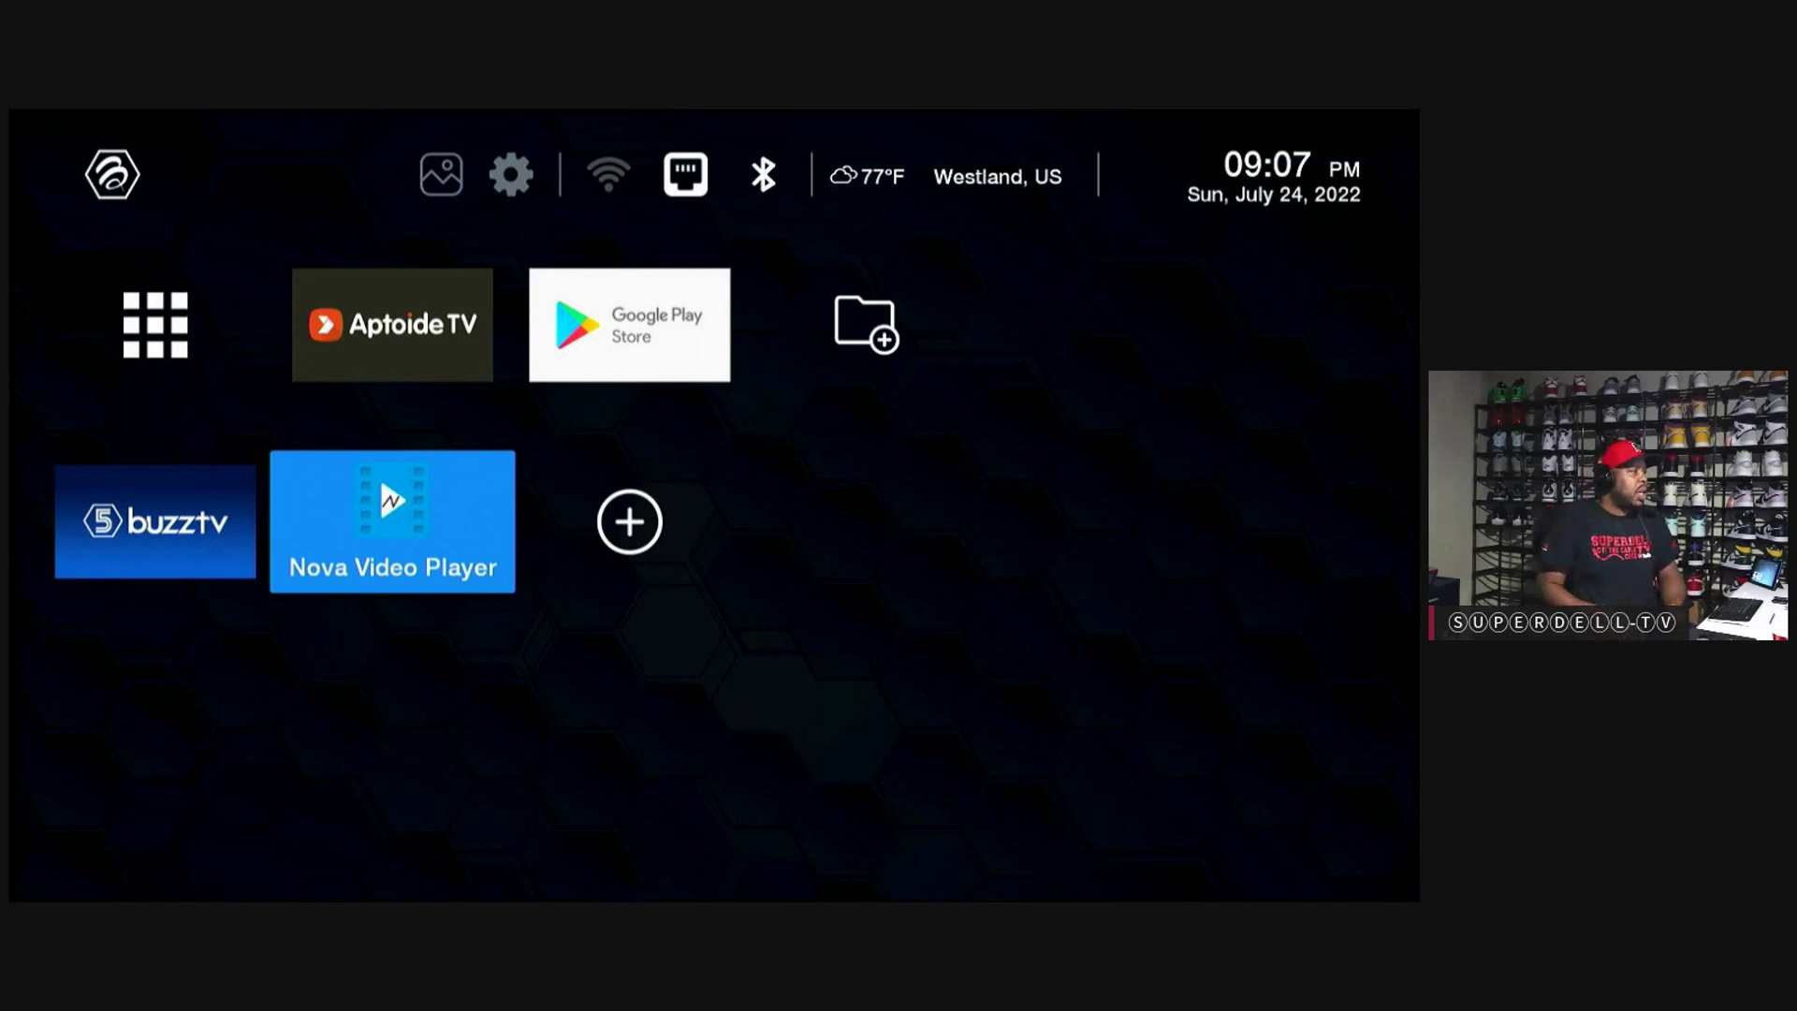
Step: Open Nova Video Player's app info under Settings > Apps
{"action": "key", "text": "Left"}
{"action": "key", "text": "Right"}
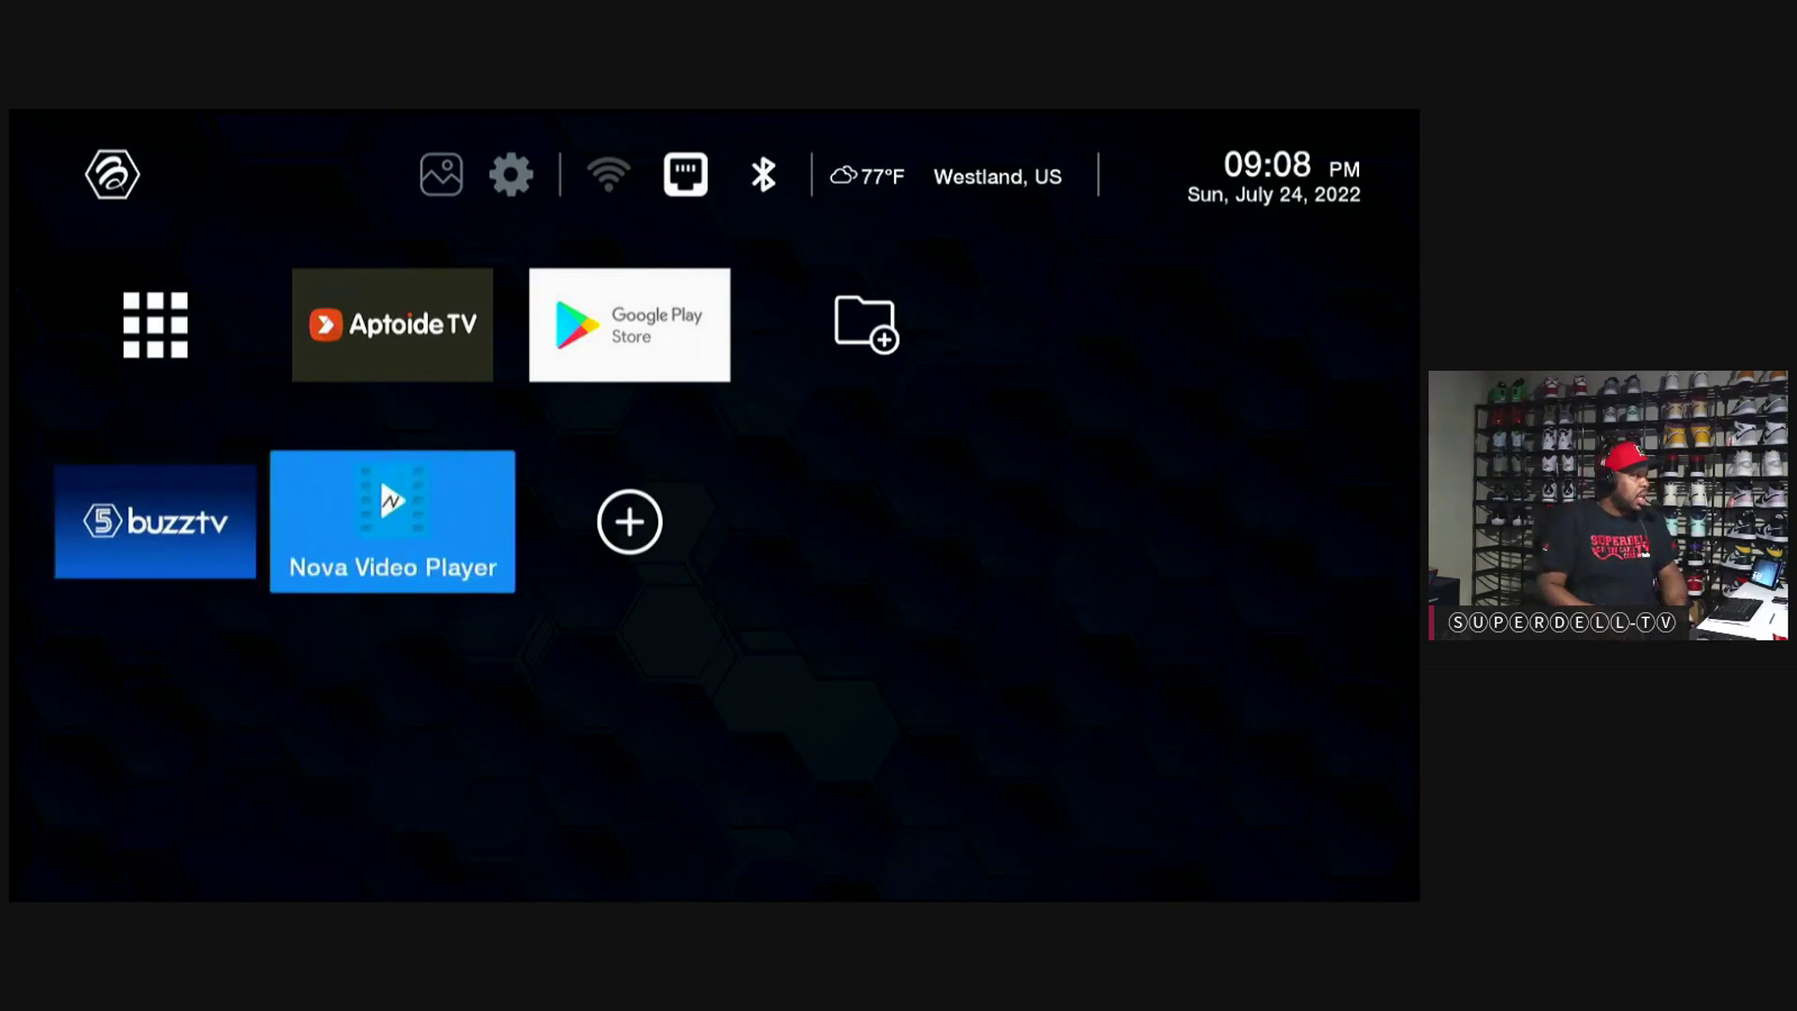
{"action": "key", "text": "Left"}
{"action": "key", "text": "Up"}
{"action": "key", "text": "Up"}
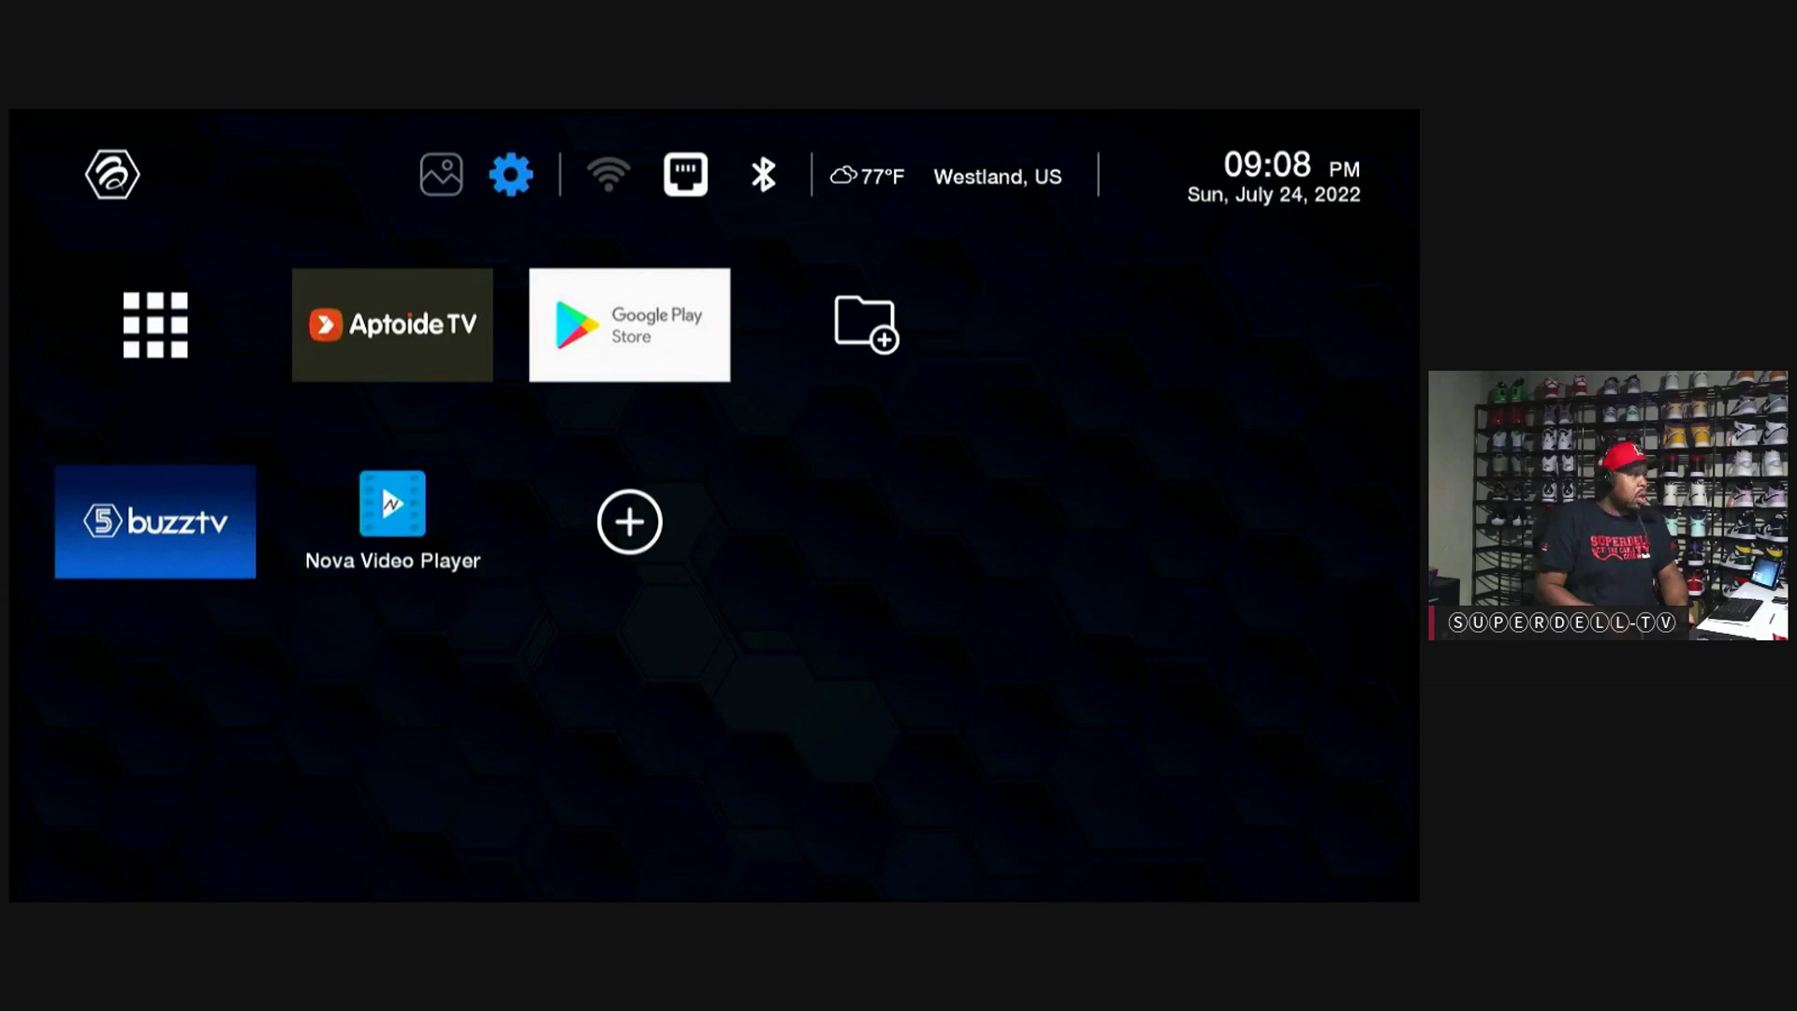
{"action": "key", "text": "Return"}
{"action": "key", "text": "Down"}
{"action": "key", "text": "Down"}
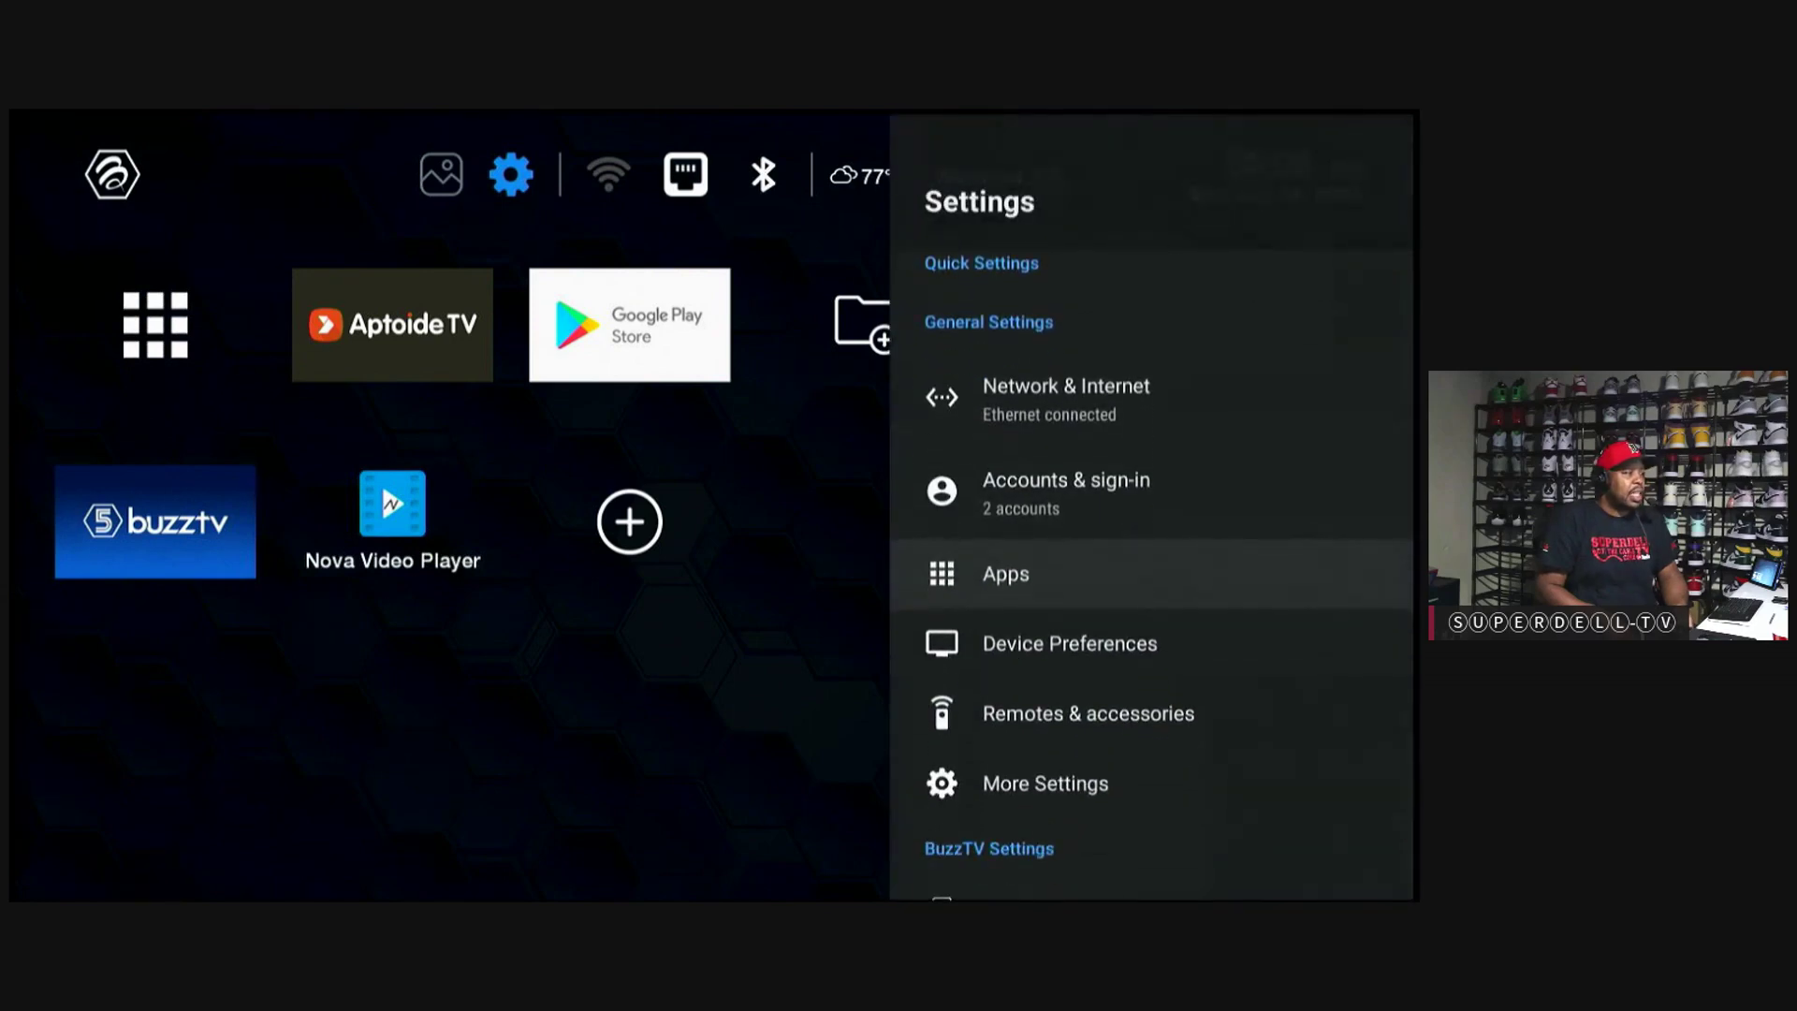
{"action": "key", "text": "Down"}
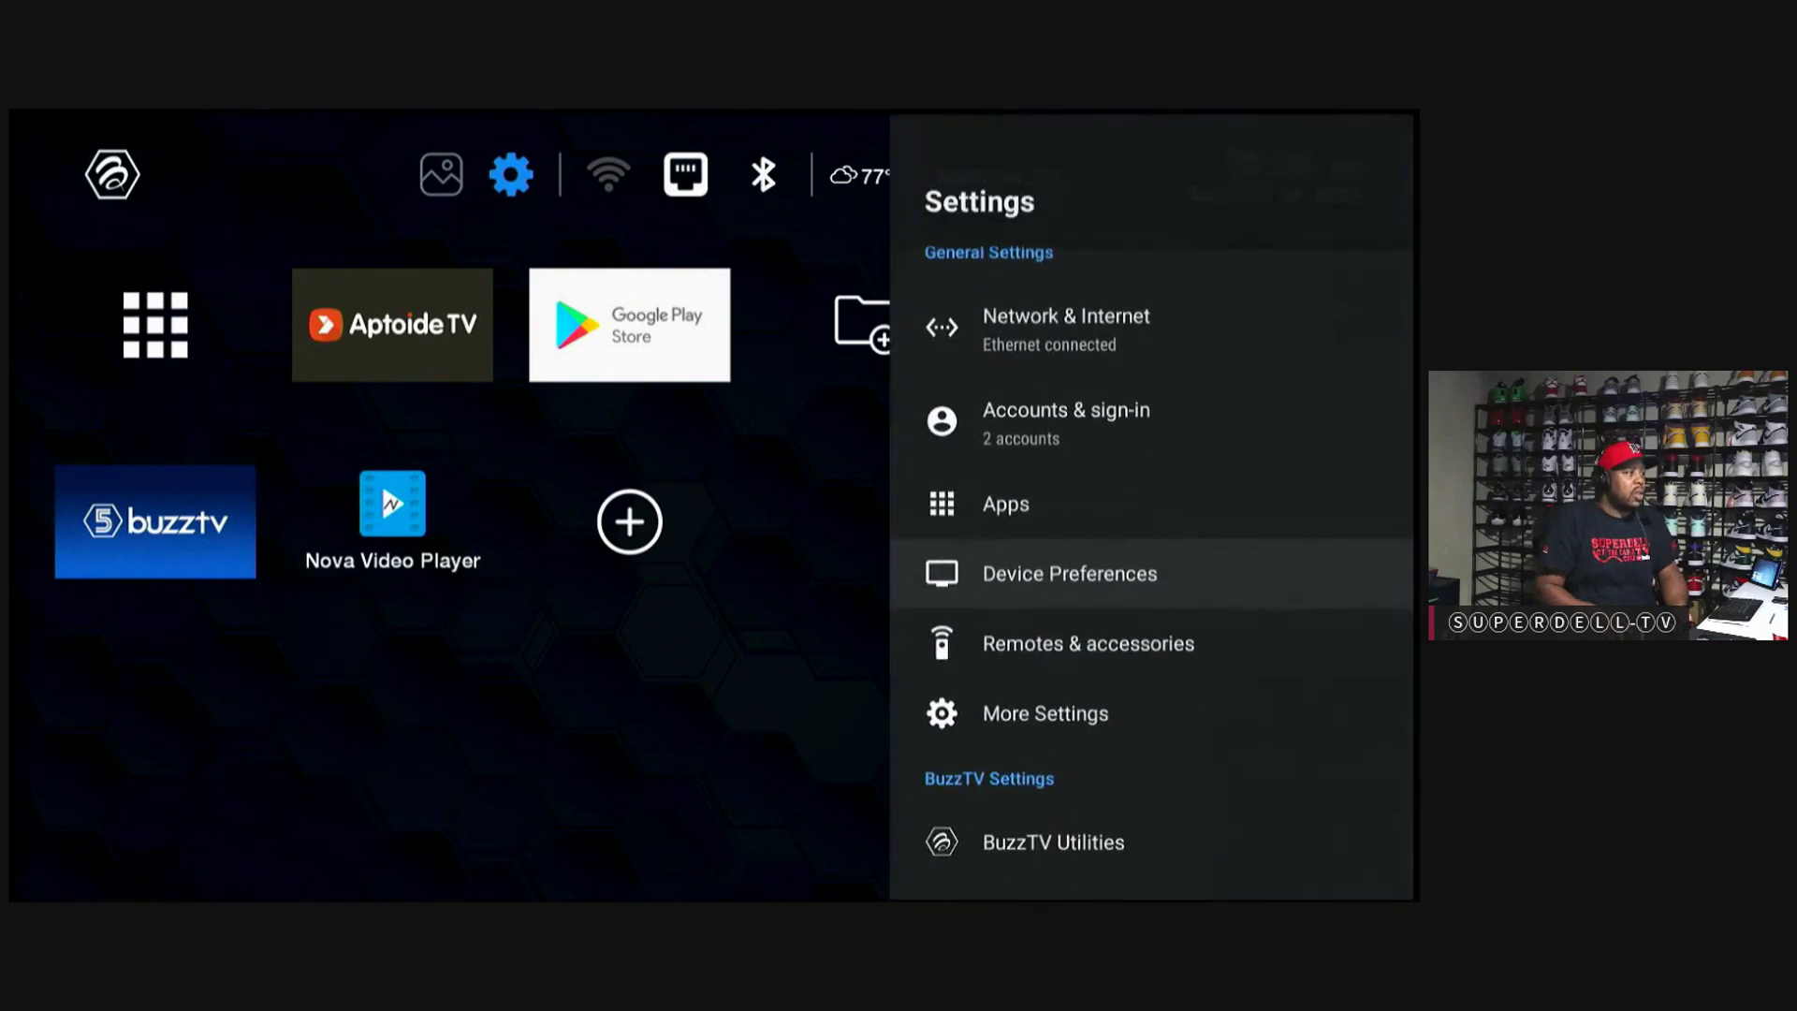
{"action": "key", "text": "Up"}
{"action": "key", "text": "Return"}
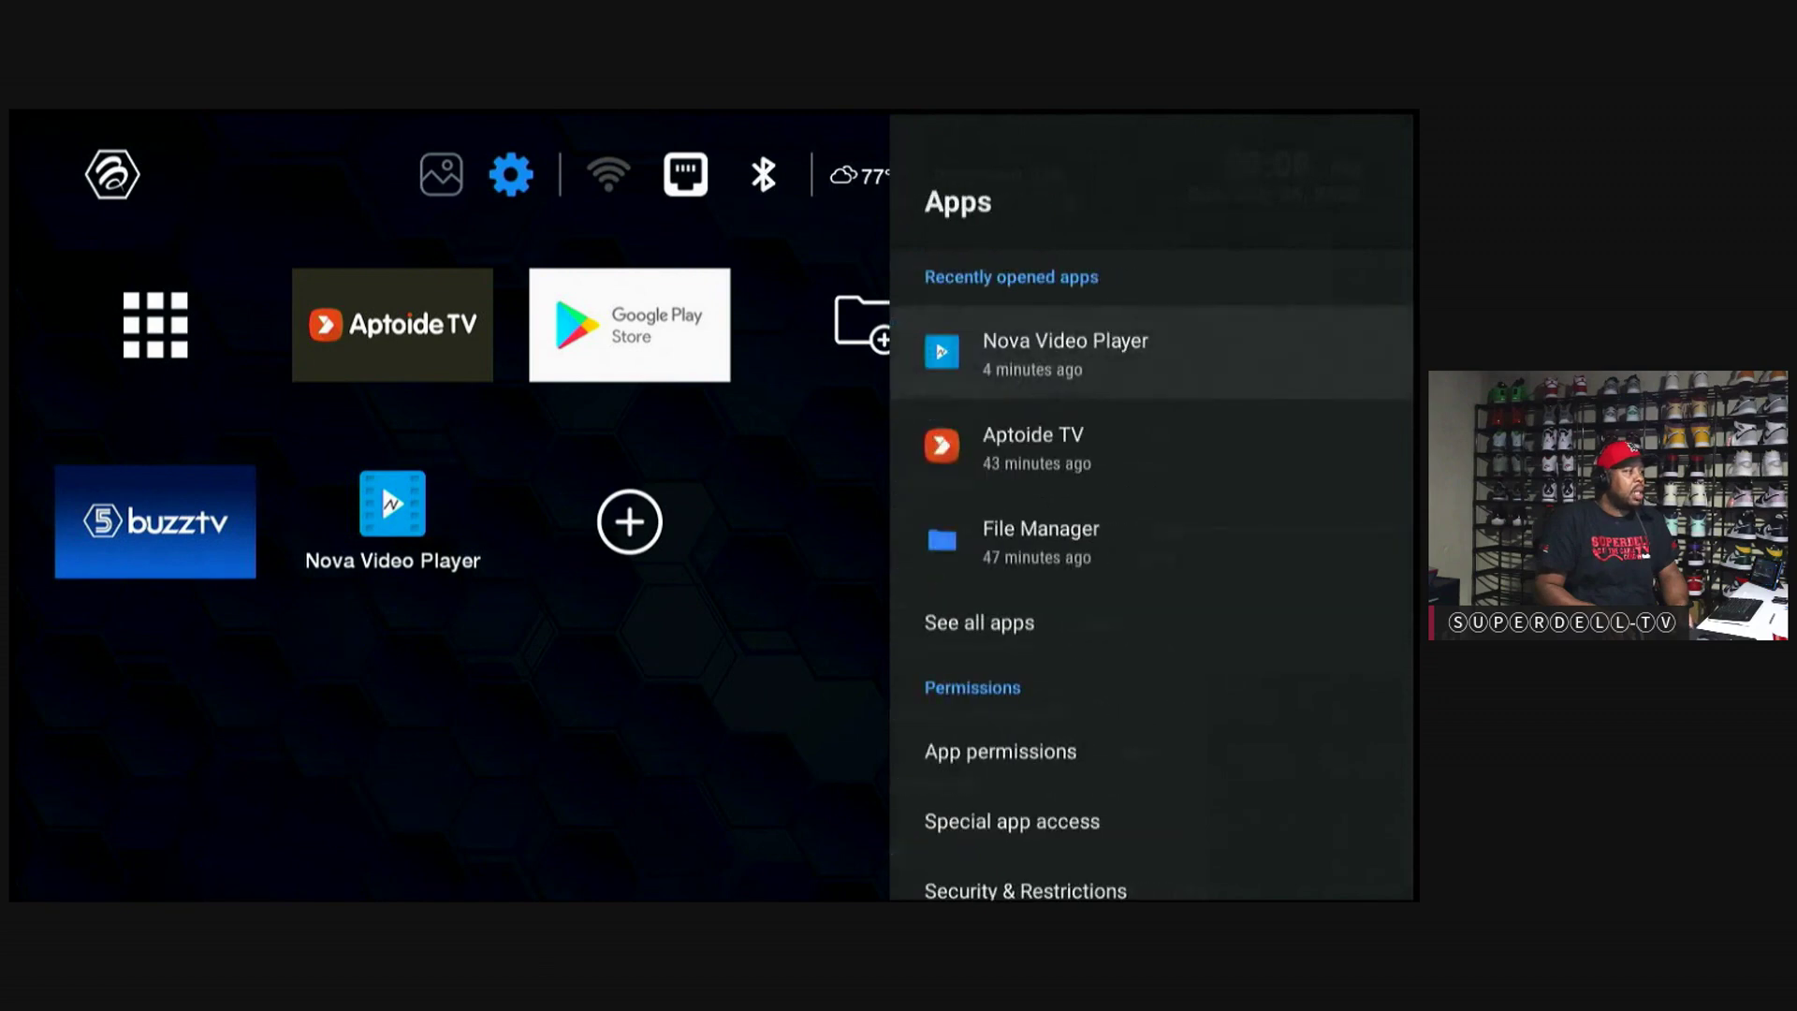
{"action": "key", "text": "Return"}
Step: Clear Nova Video Player's data and confirm with OK
{"action": "key", "text": "Down"}
{"action": "key", "text": "Down"}
{"action": "key", "text": "Down"}
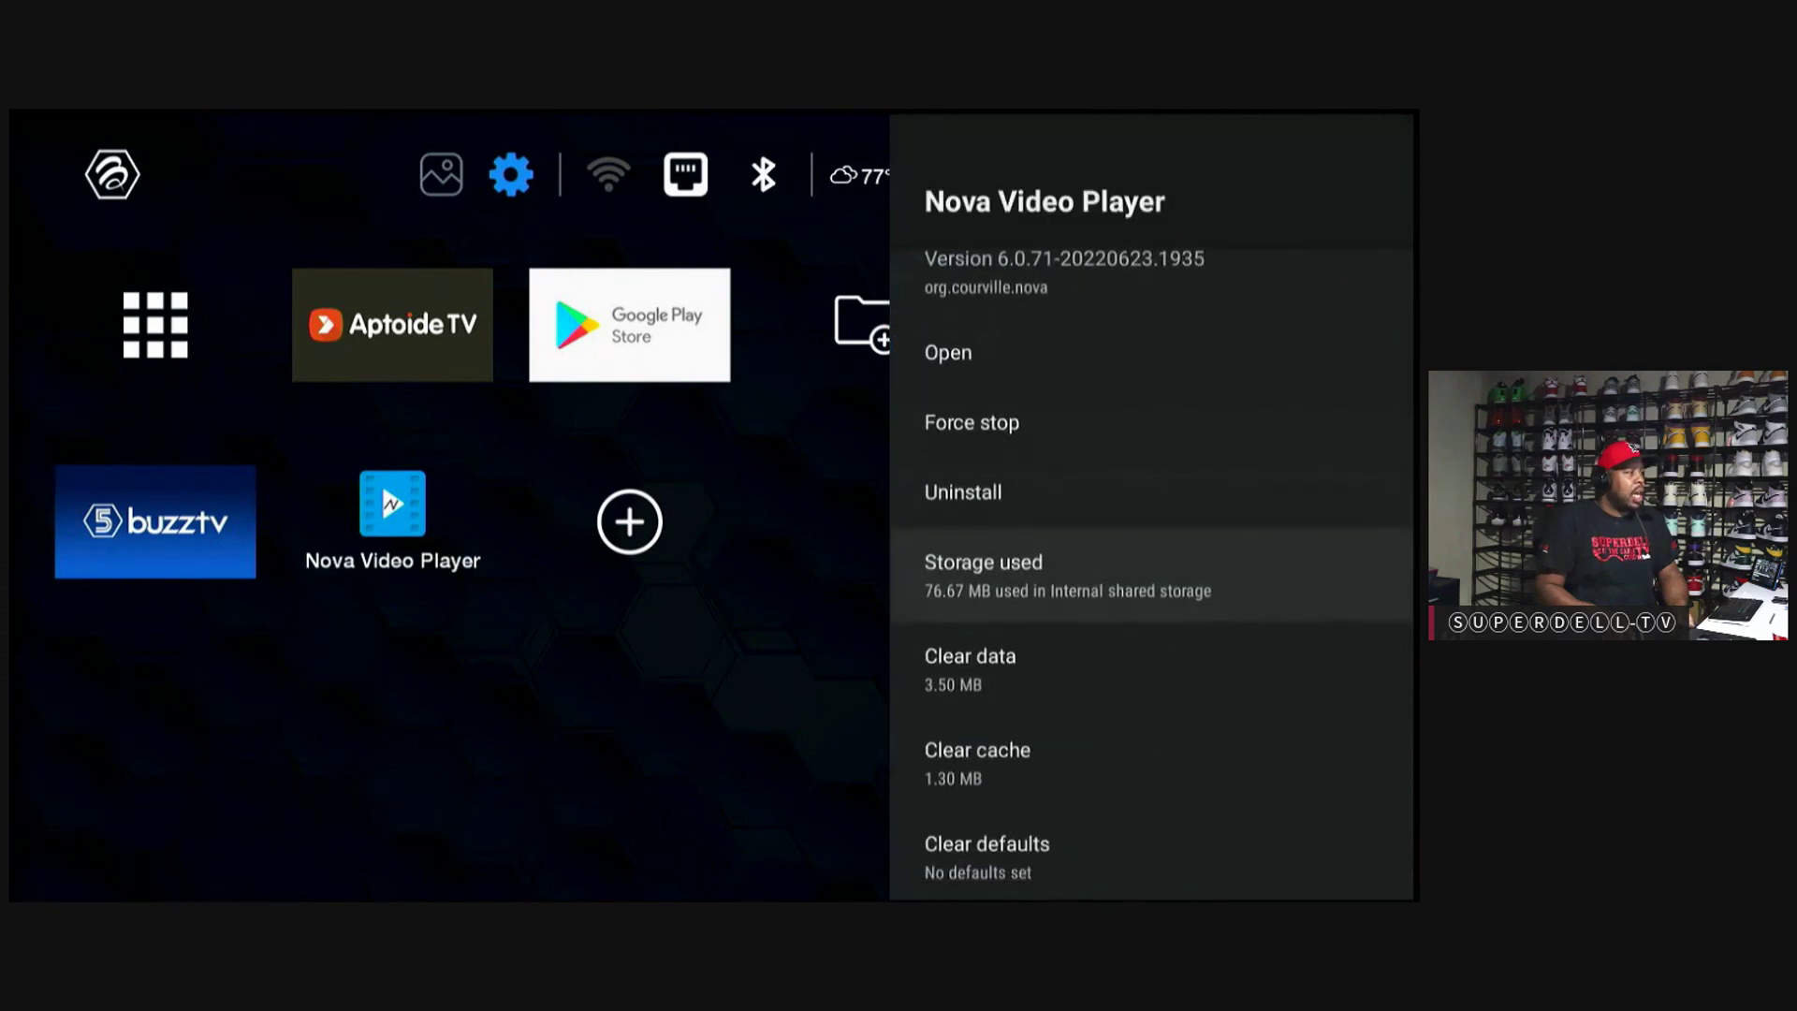
{"action": "key", "text": "Down"}
{"action": "key", "text": "Return"}
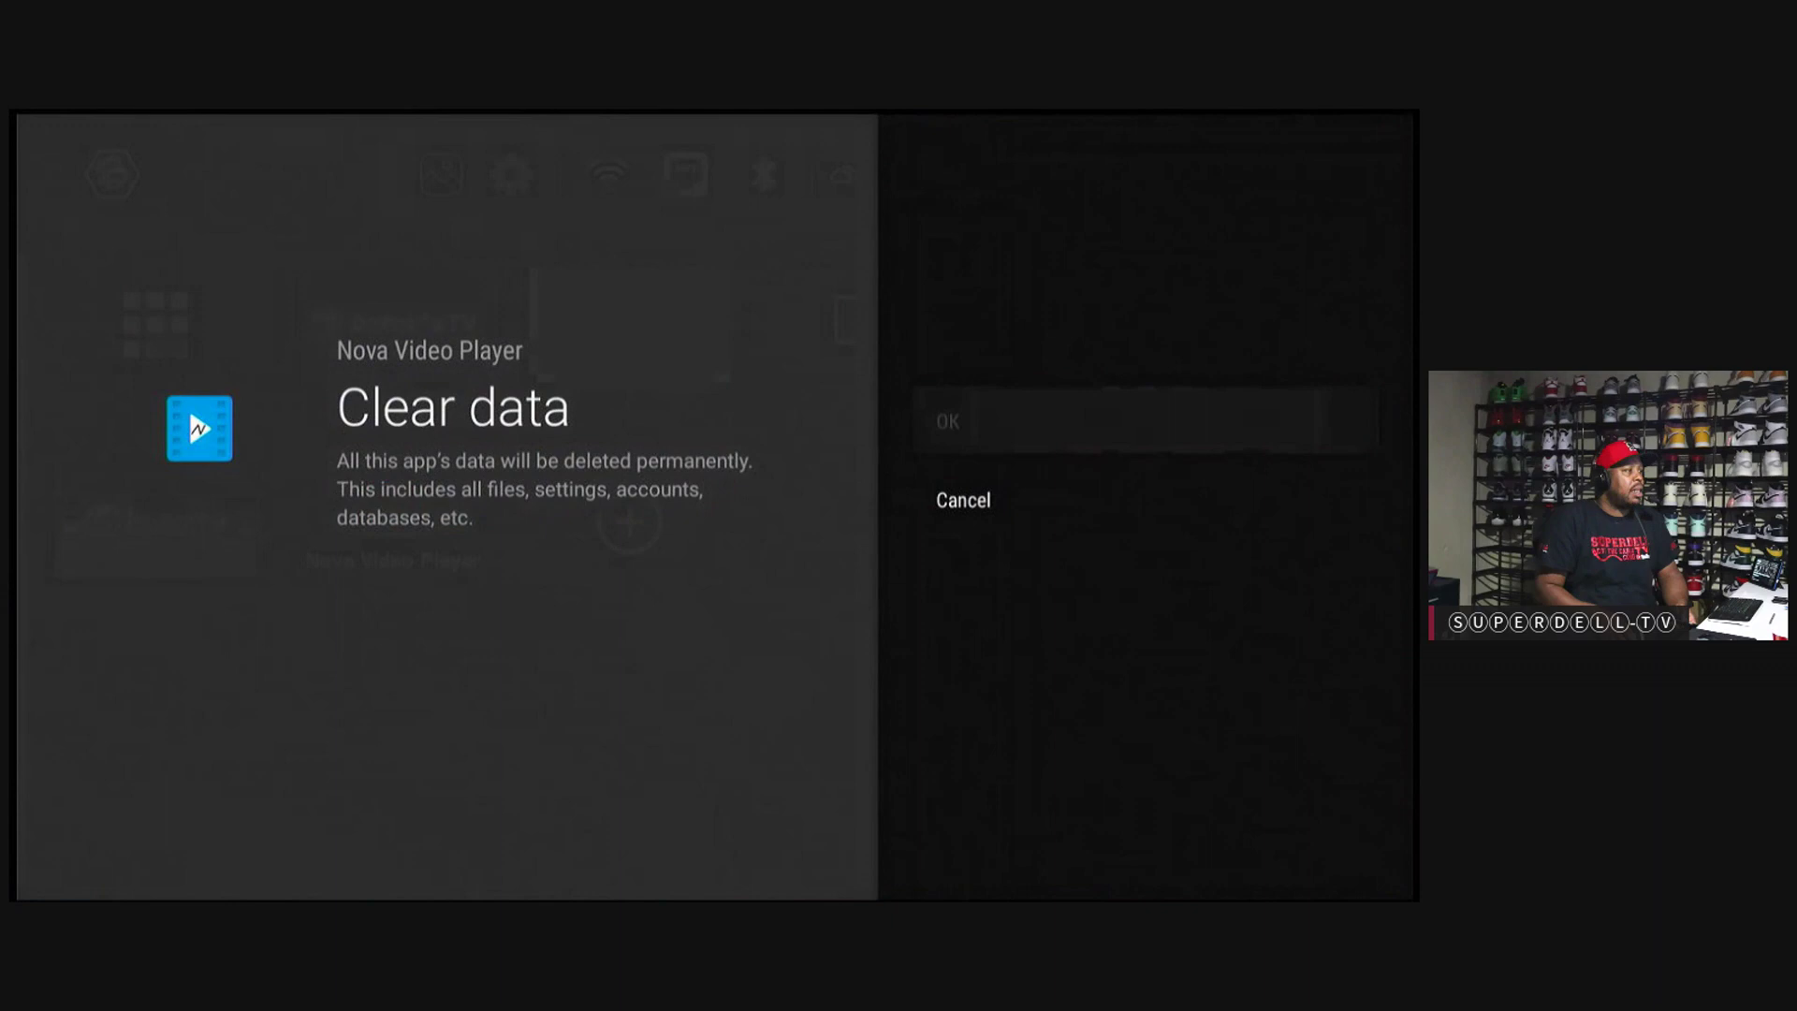
{"action": "key", "text": "Return"}
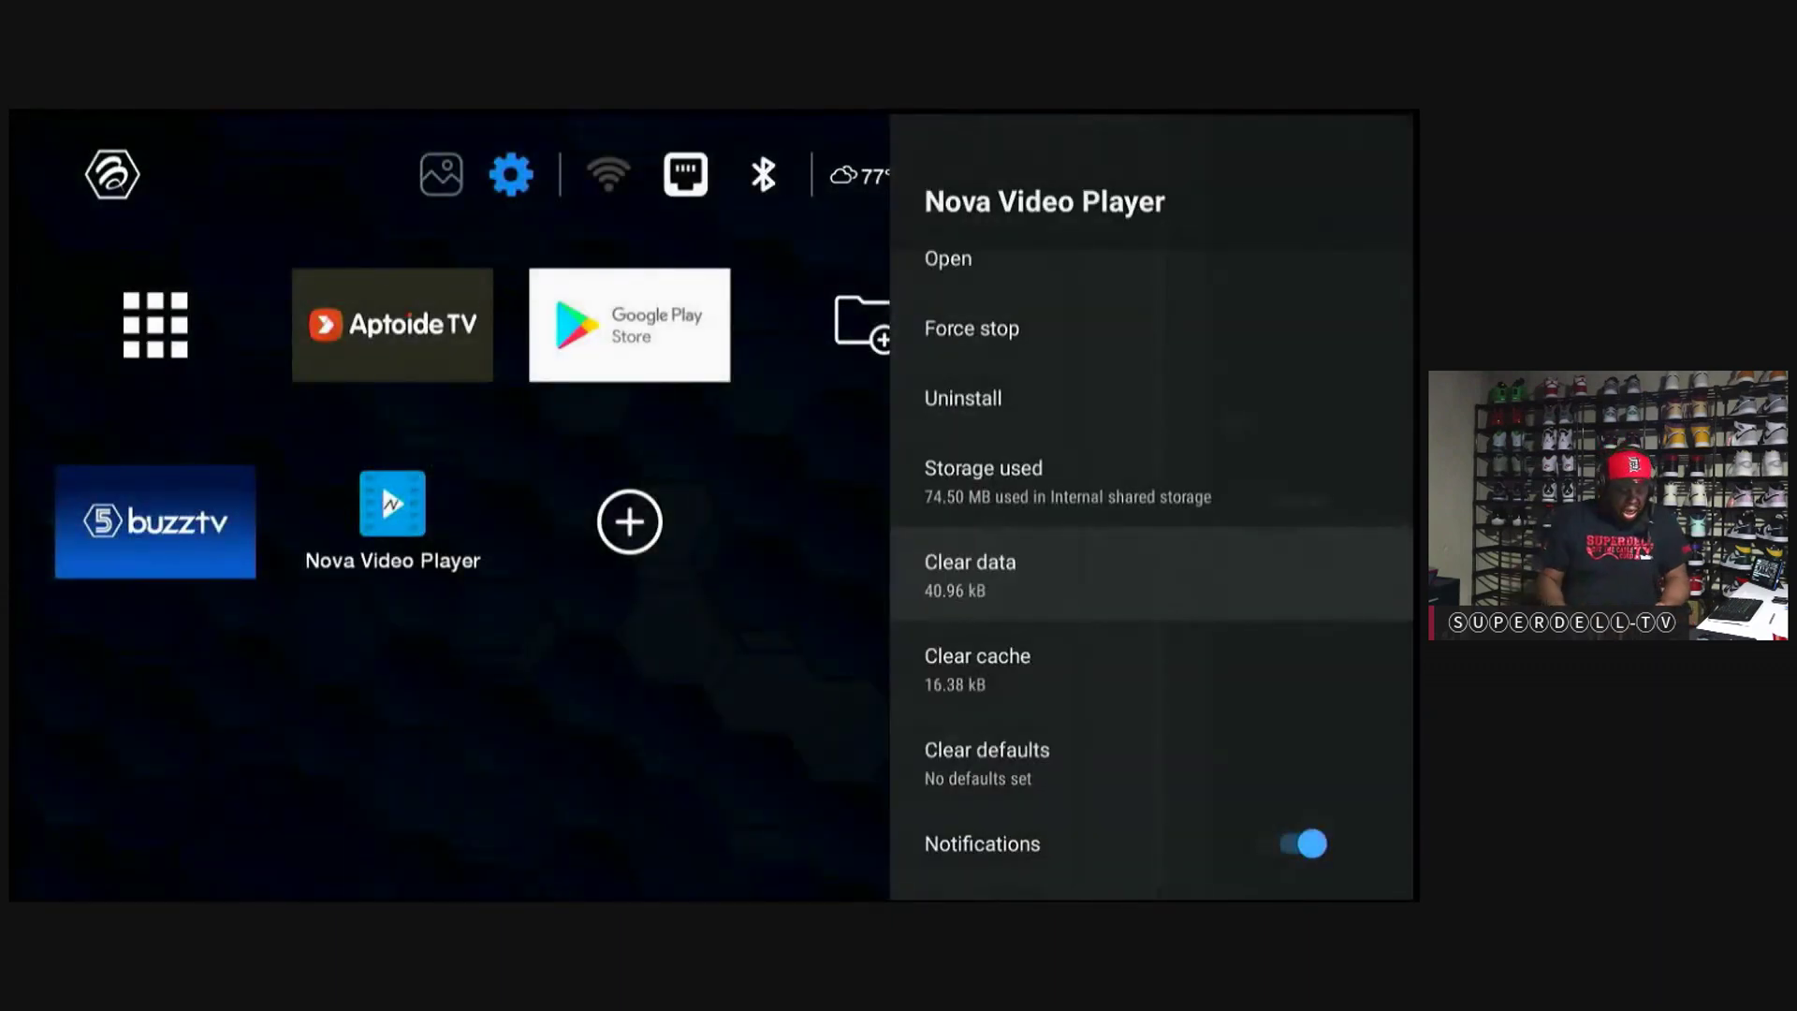
Step: Close Settings and move down to the Nova Video Player tile on the BuzzTV home screen
{"action": "key", "text": "Escape"}
{"action": "key", "text": "Escape"}
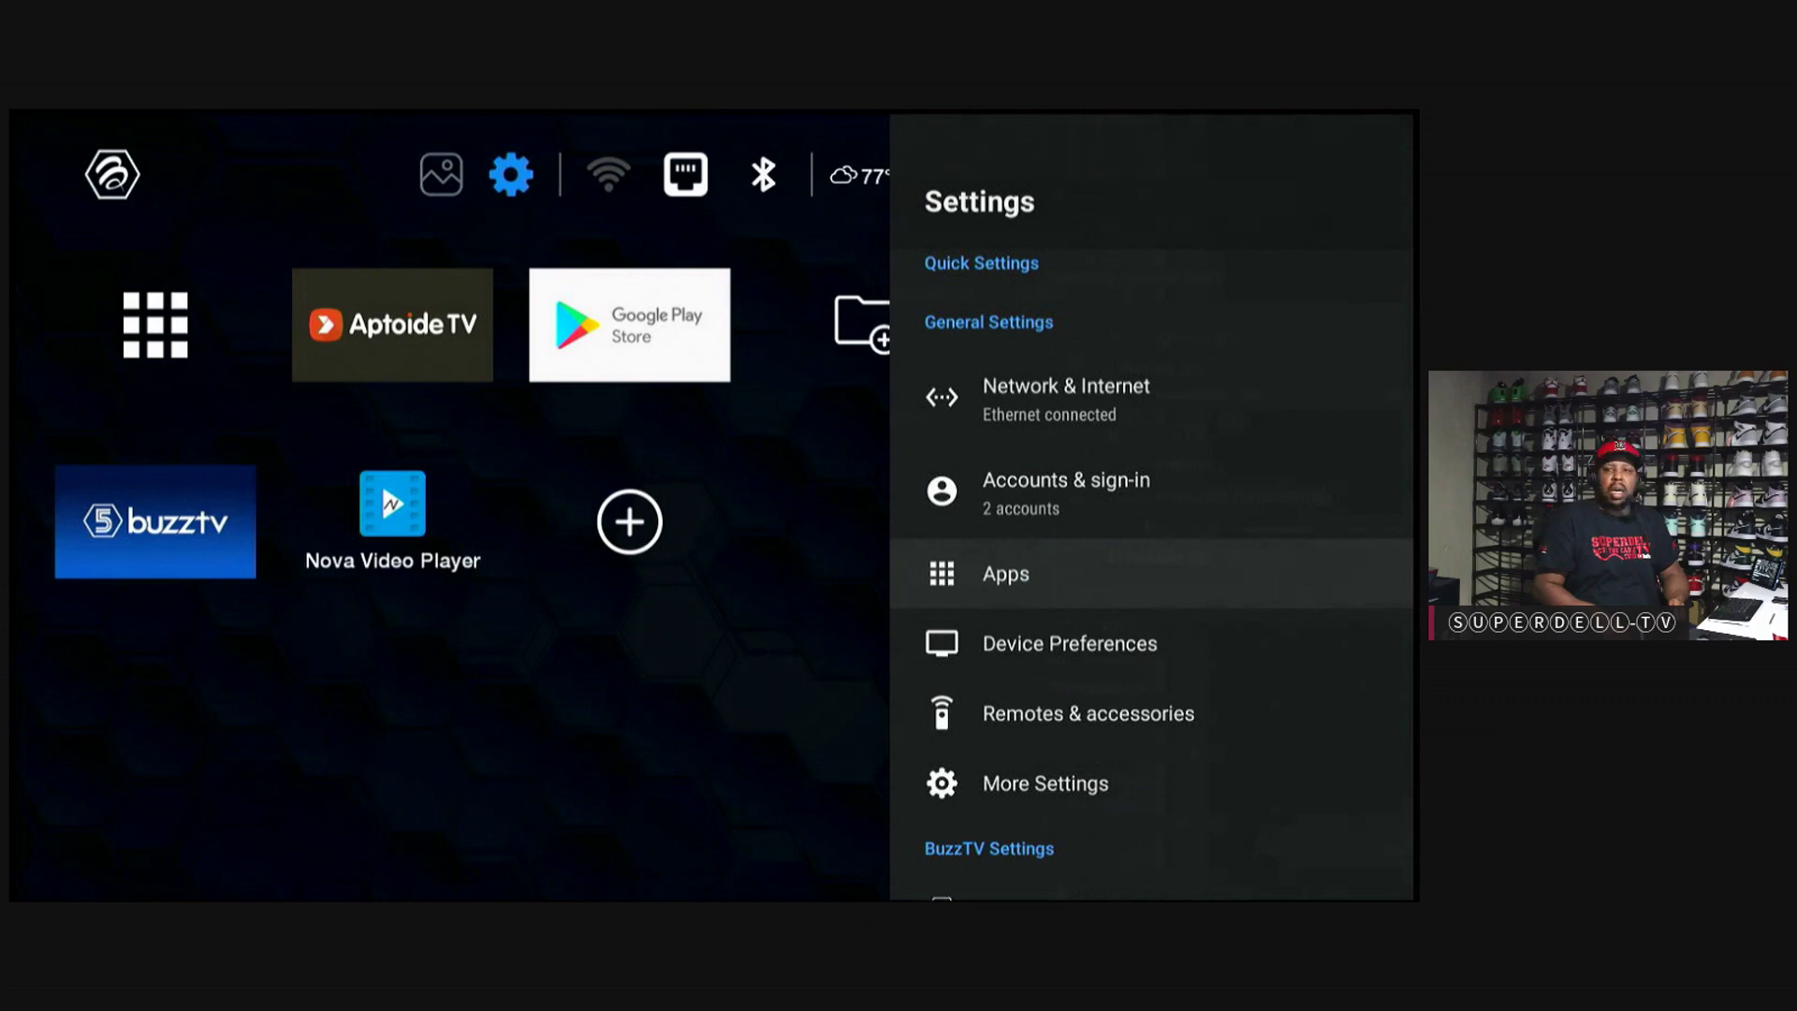
{"action": "key", "text": "Escape"}
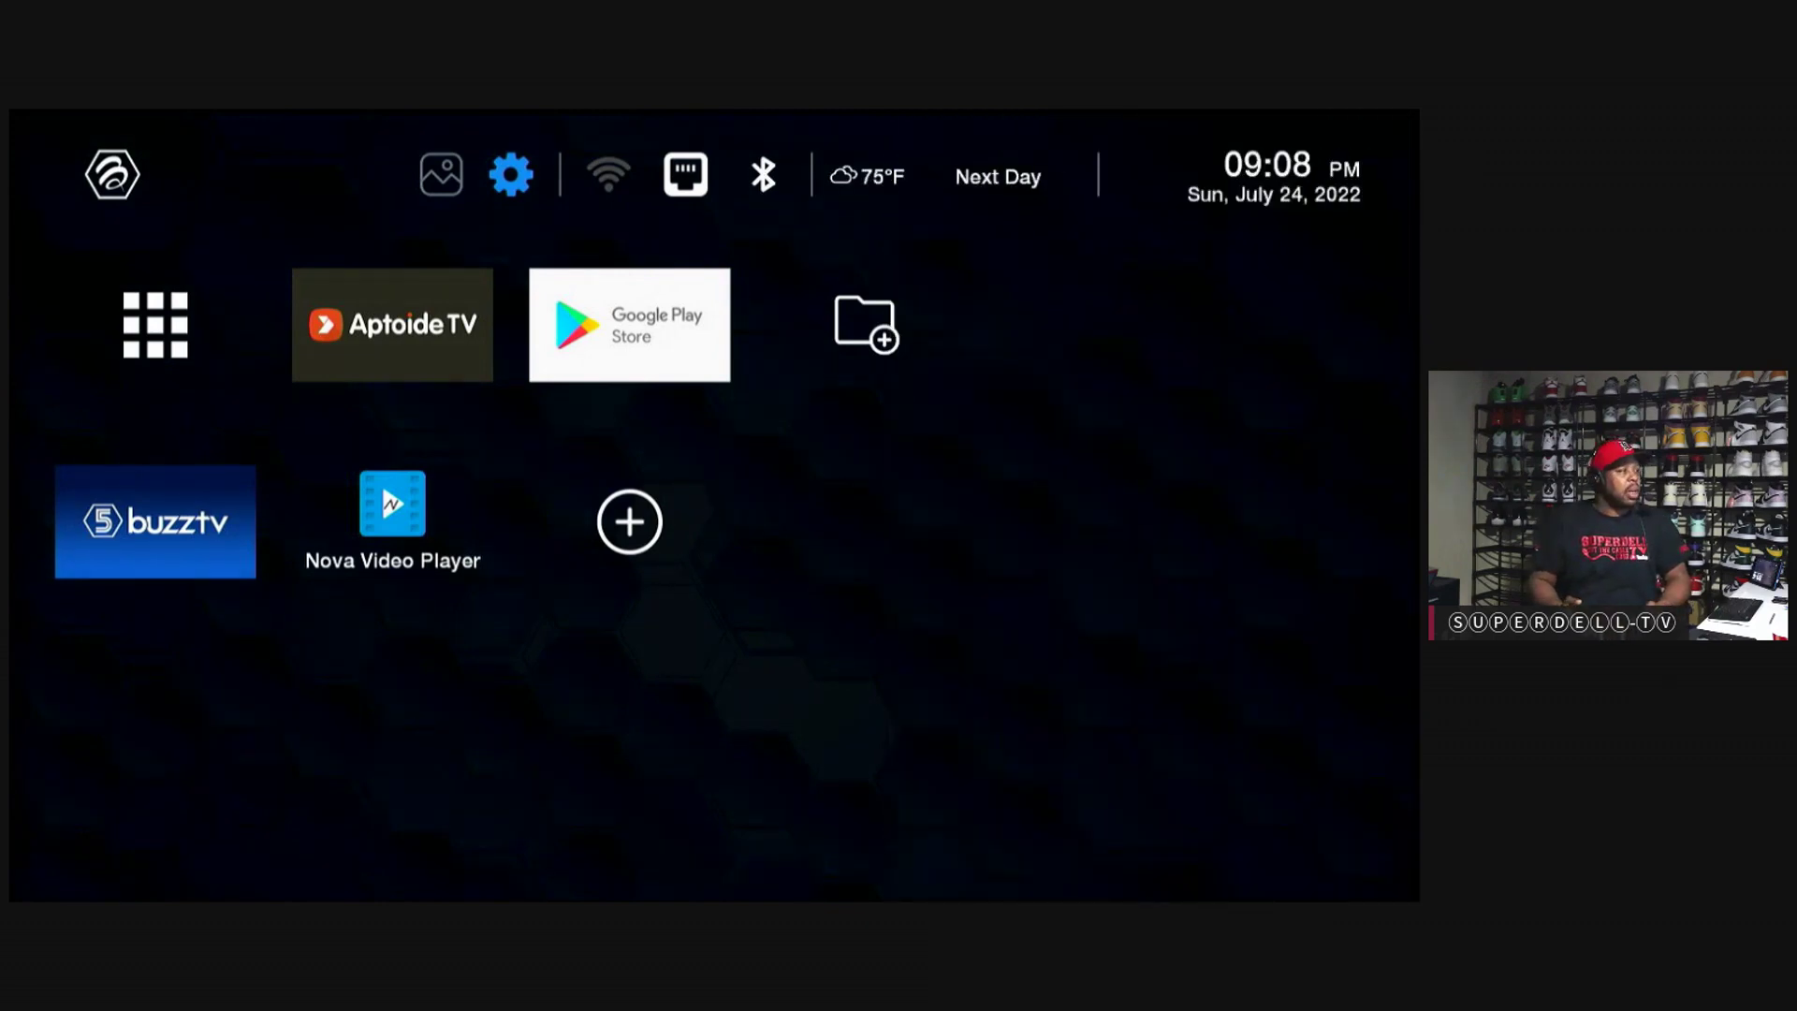
{"action": "key", "text": "Down"}
{"action": "key", "text": "Right"}
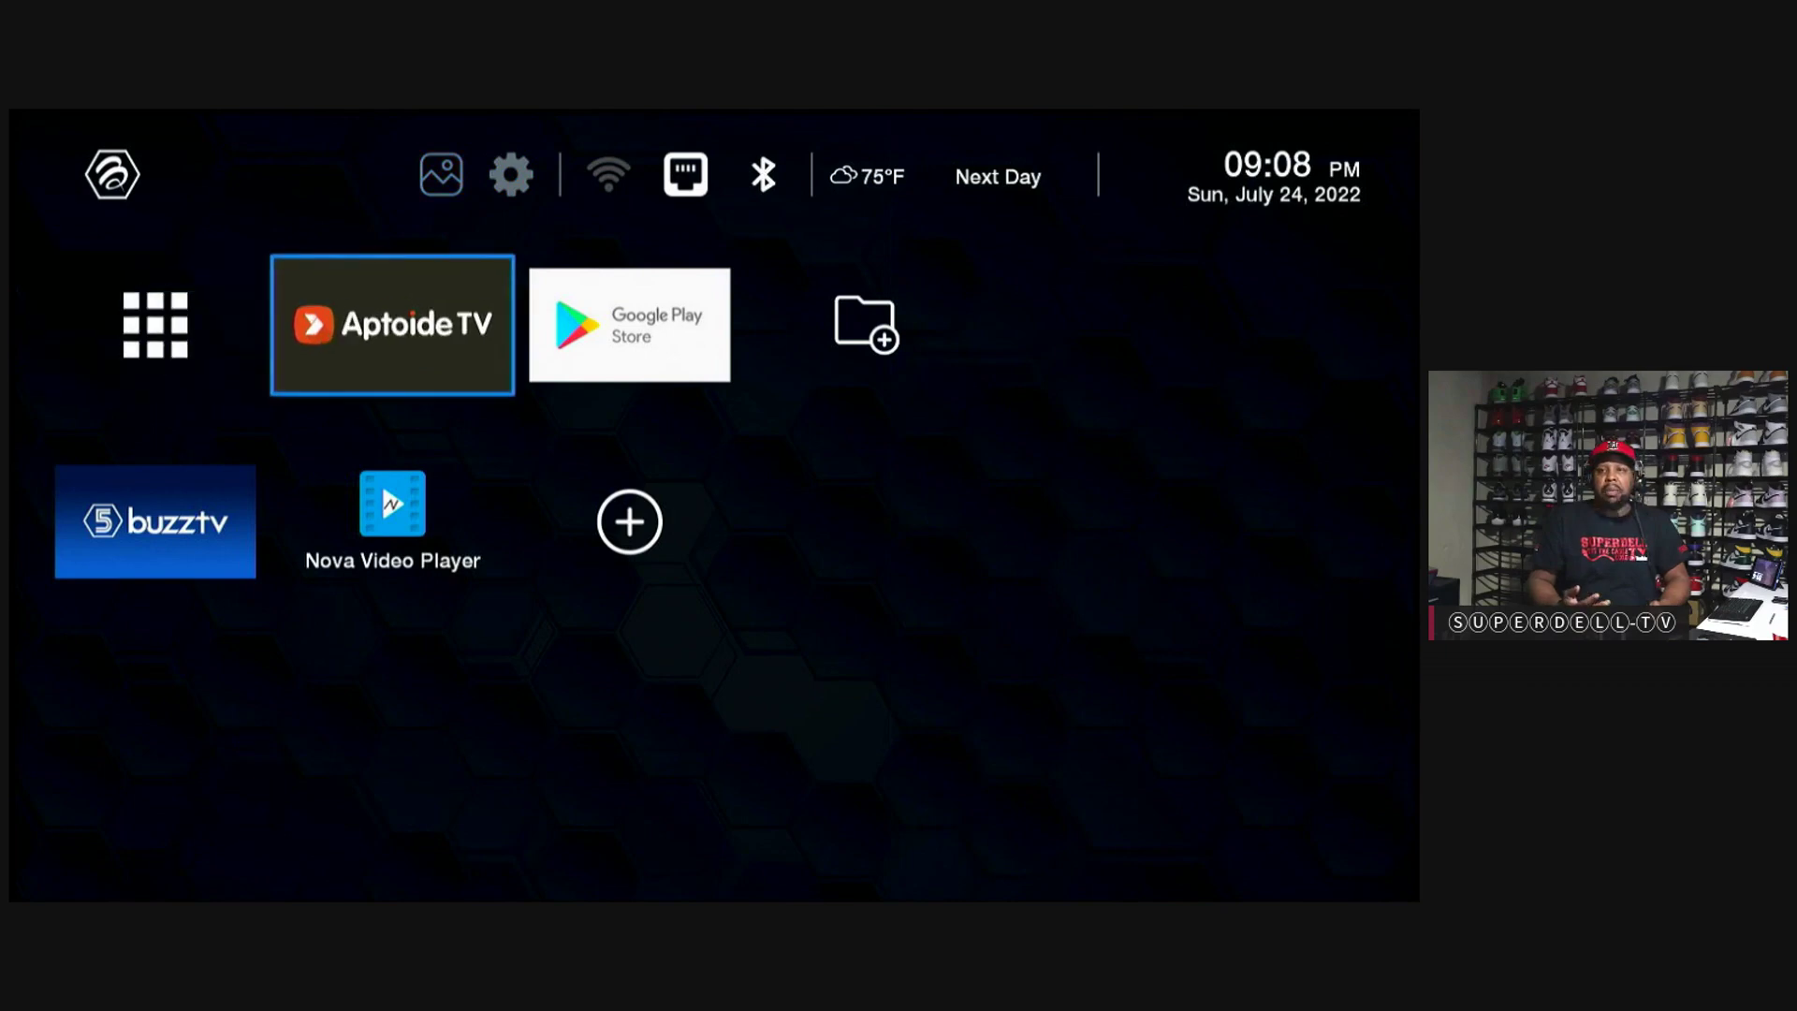
{"action": "key", "text": "Down"}
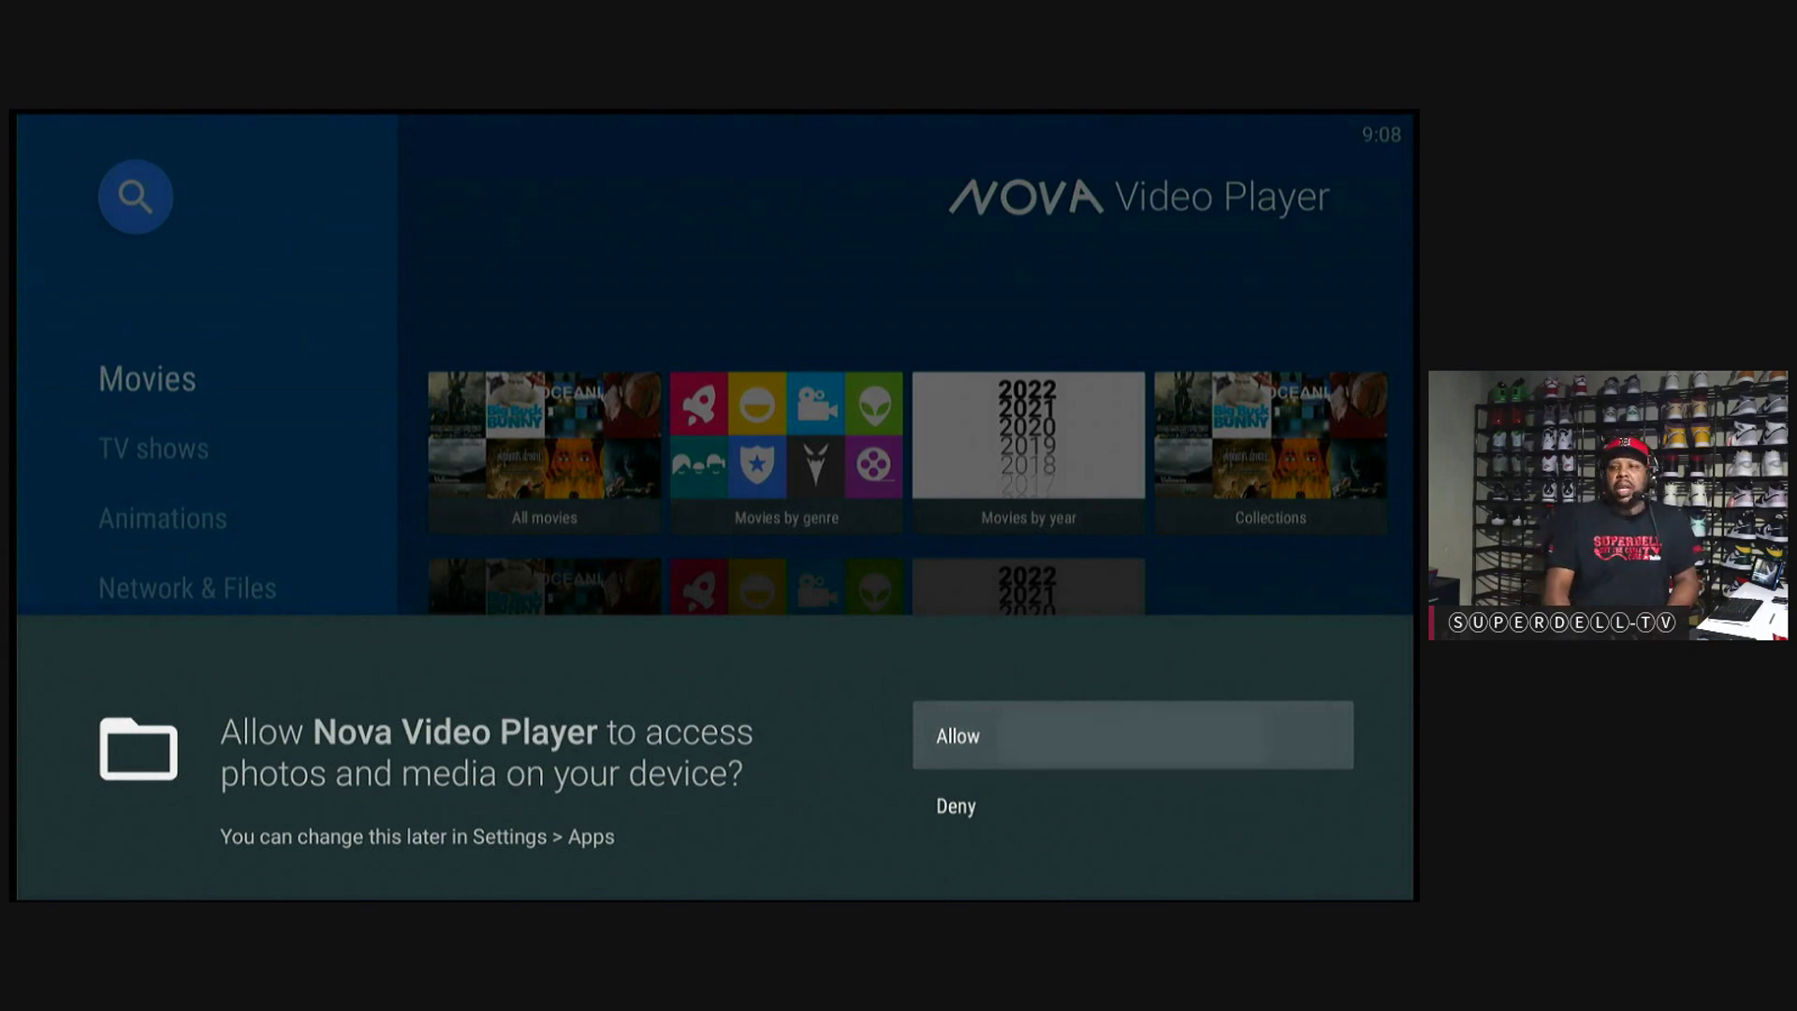
Step: Allow Nova access to photos and media, then confirm All movies is empty
{"action": "key", "text": "Return"}
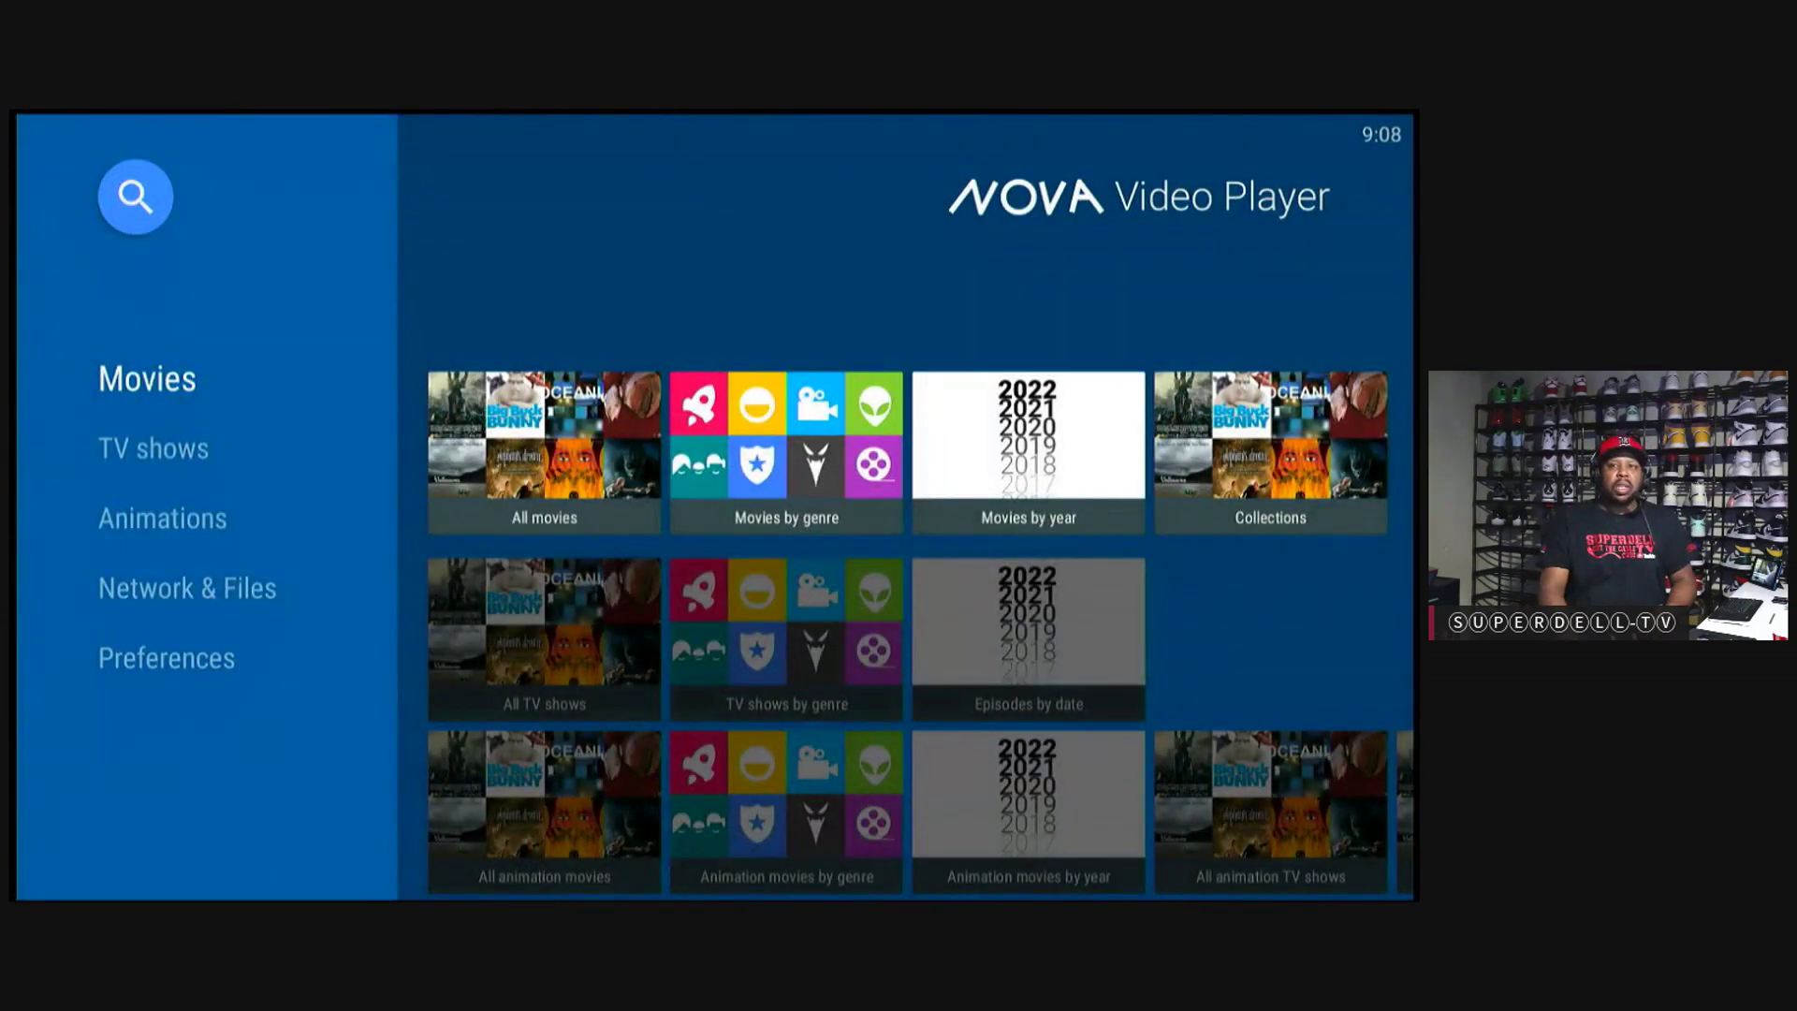
{"action": "key", "text": "Right"}
{"action": "key", "text": "Return"}
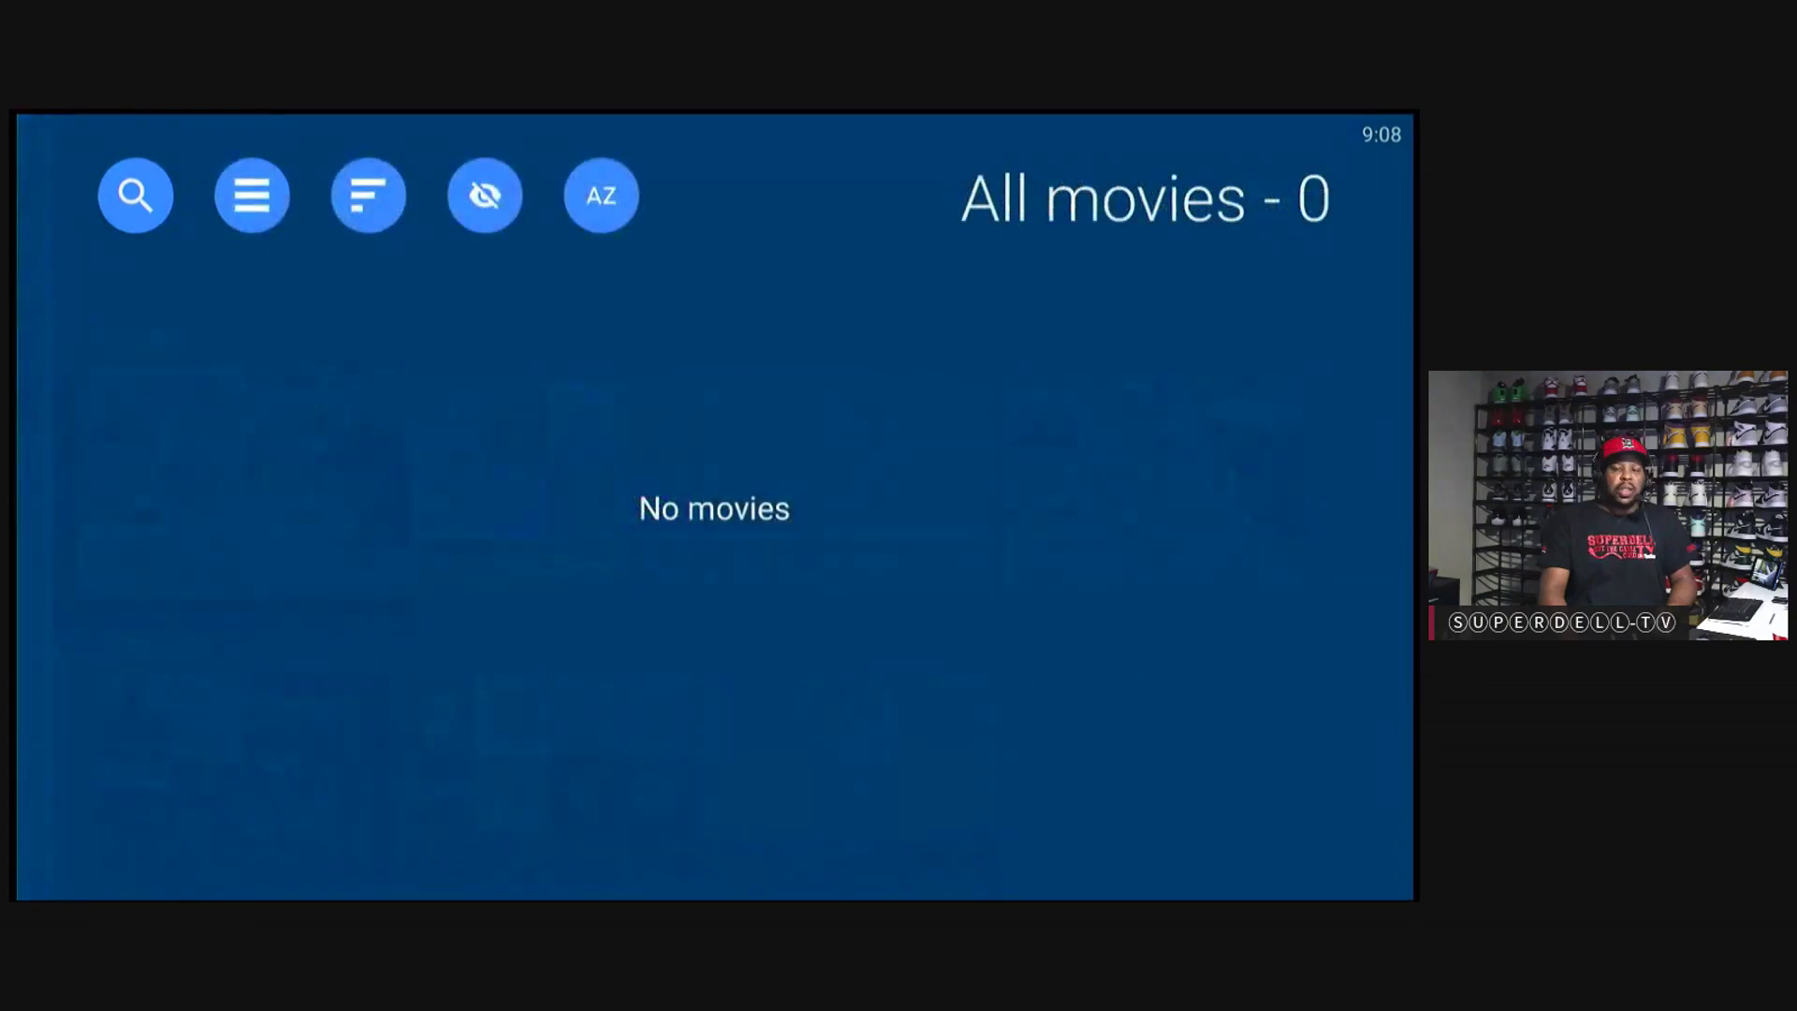
{"action": "key", "text": "Escape"}
Step: Confirm All TV shows is empty, then bring up the sections sidebar
{"action": "key", "text": "Down"}
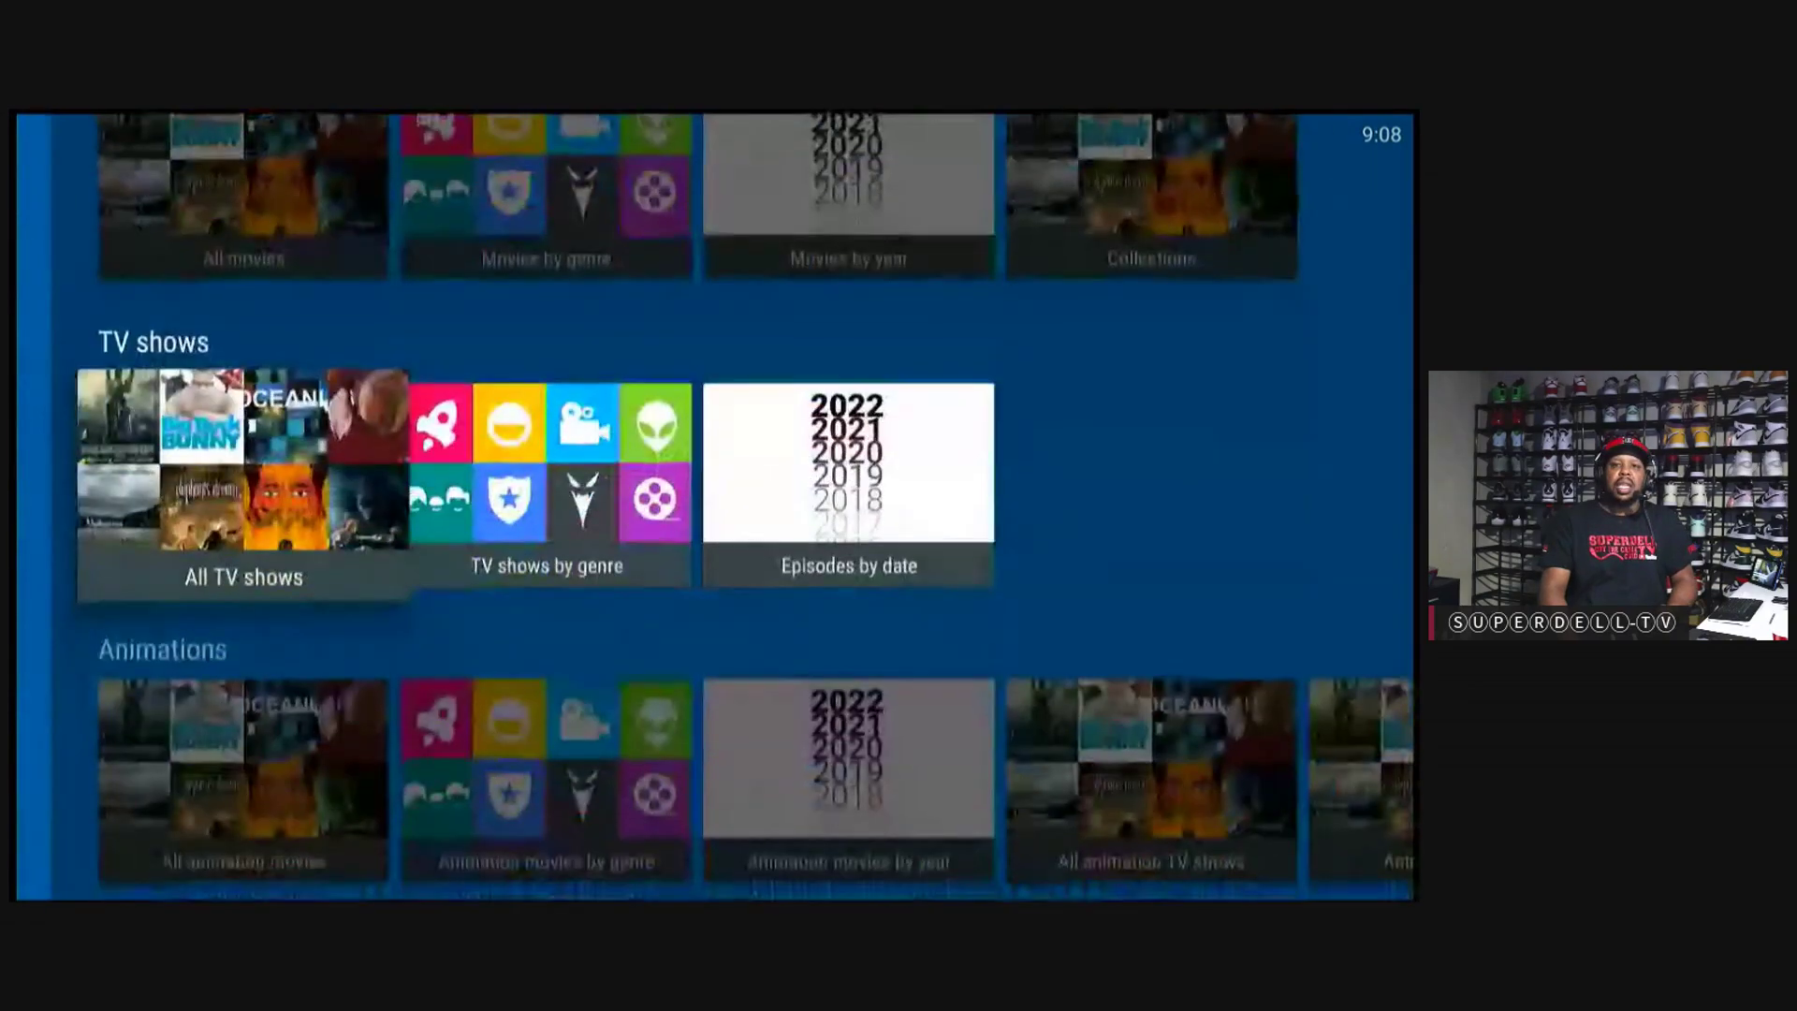
{"action": "key", "text": "Return"}
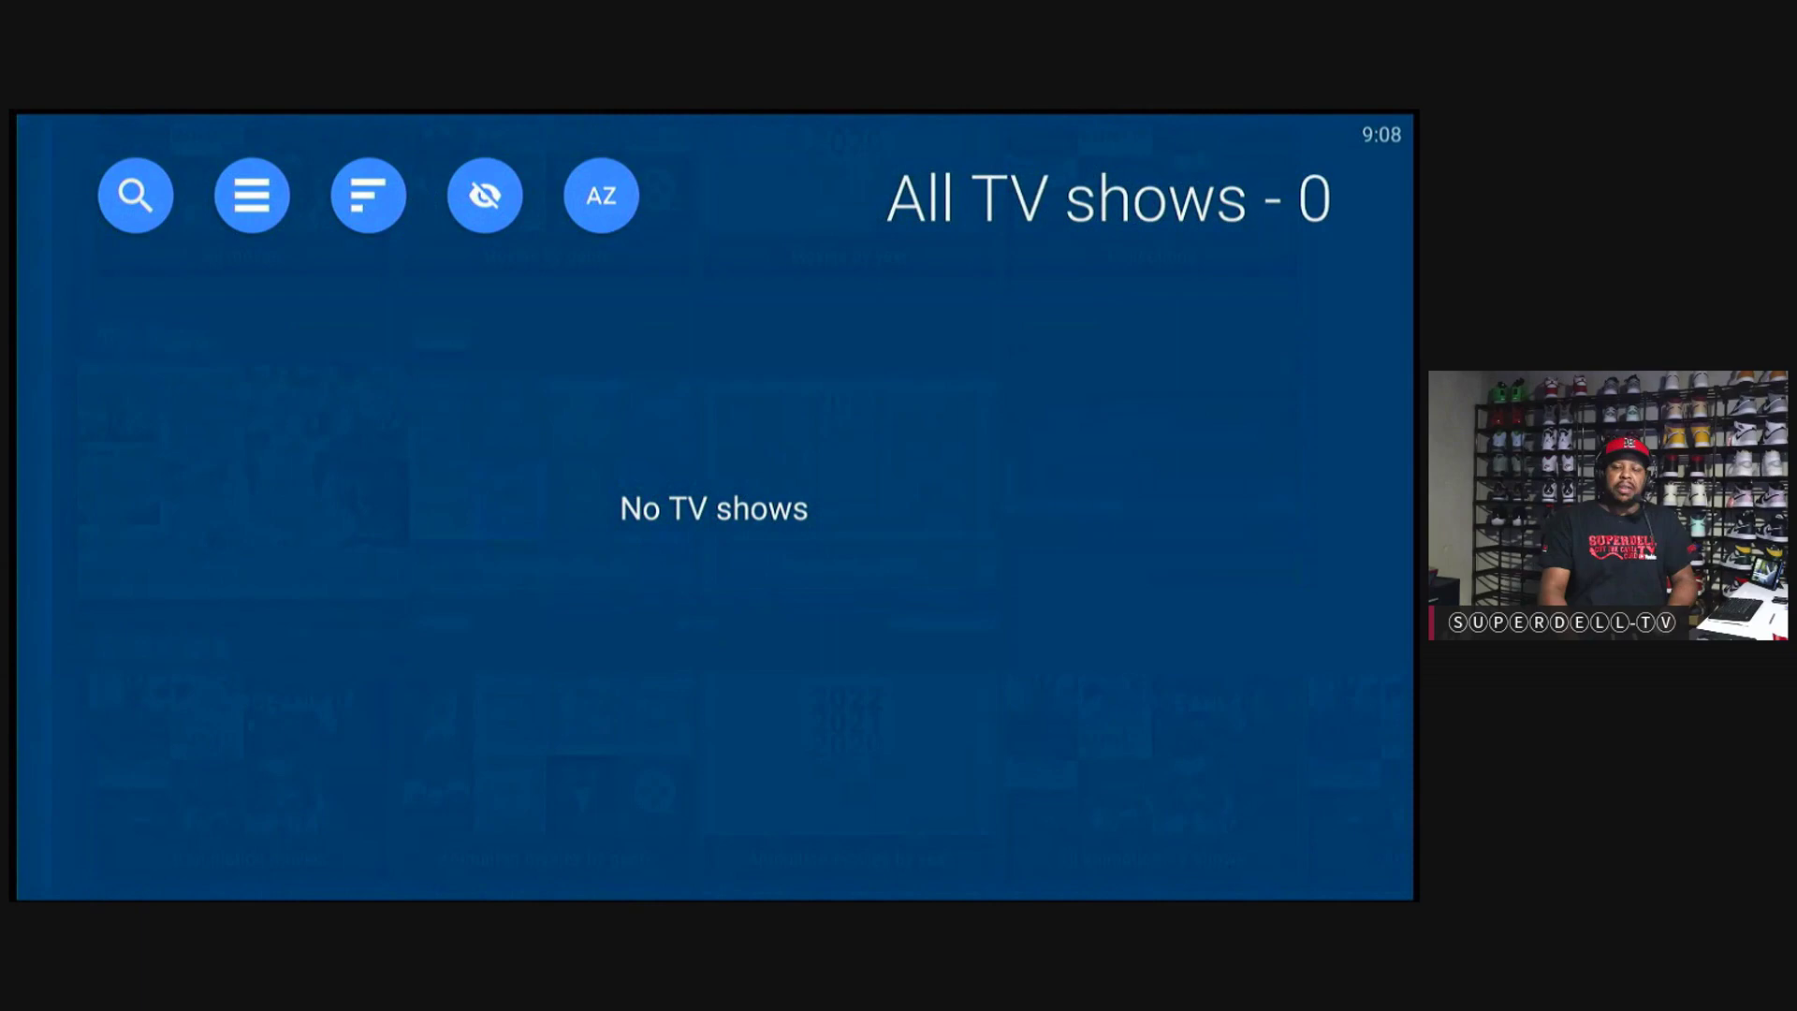
{"action": "key", "text": "Escape"}
{"action": "key", "text": "Left"}
{"action": "key", "text": "Down"}
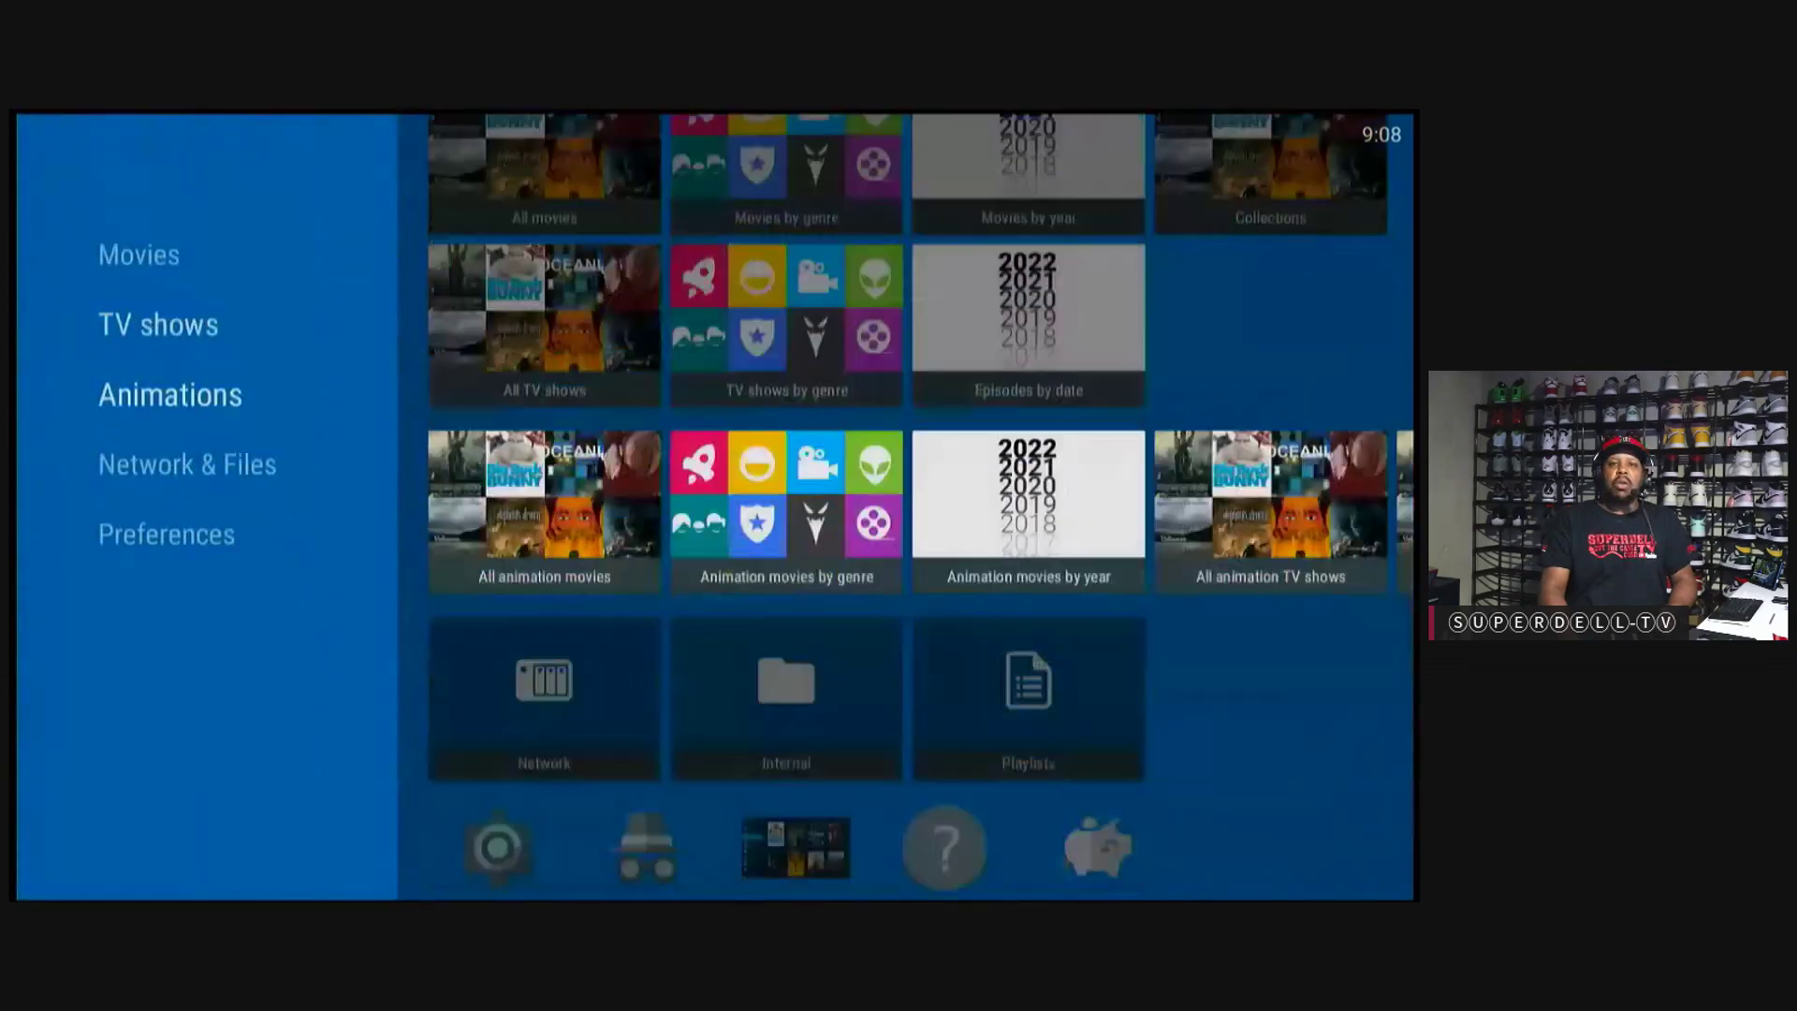
Step: Move to Network & Files so the connected Dell Media Library drive appears
{"action": "key", "text": "Down"}
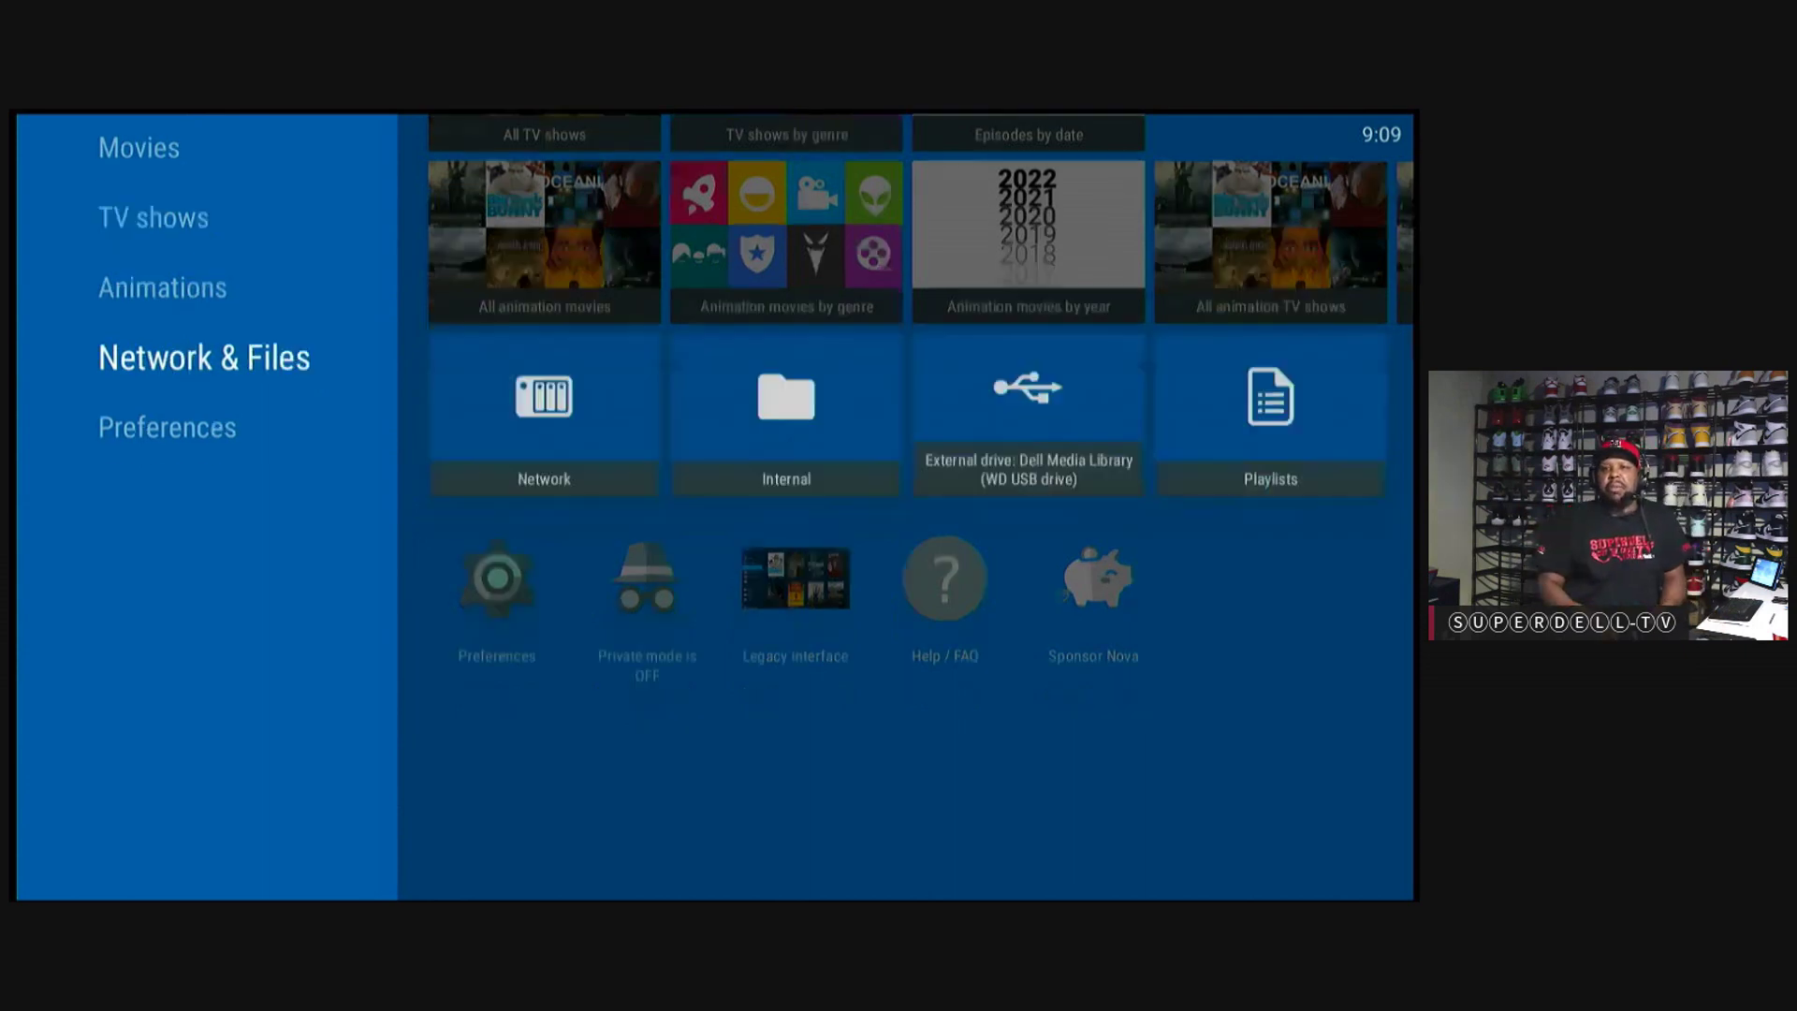
Step: Open the External drive: Dell Media Library and browse the movie posters, ending on Memory
{"action": "key", "text": "Down"}
{"action": "key", "text": "Up"}
{"action": "key", "text": "Right"}
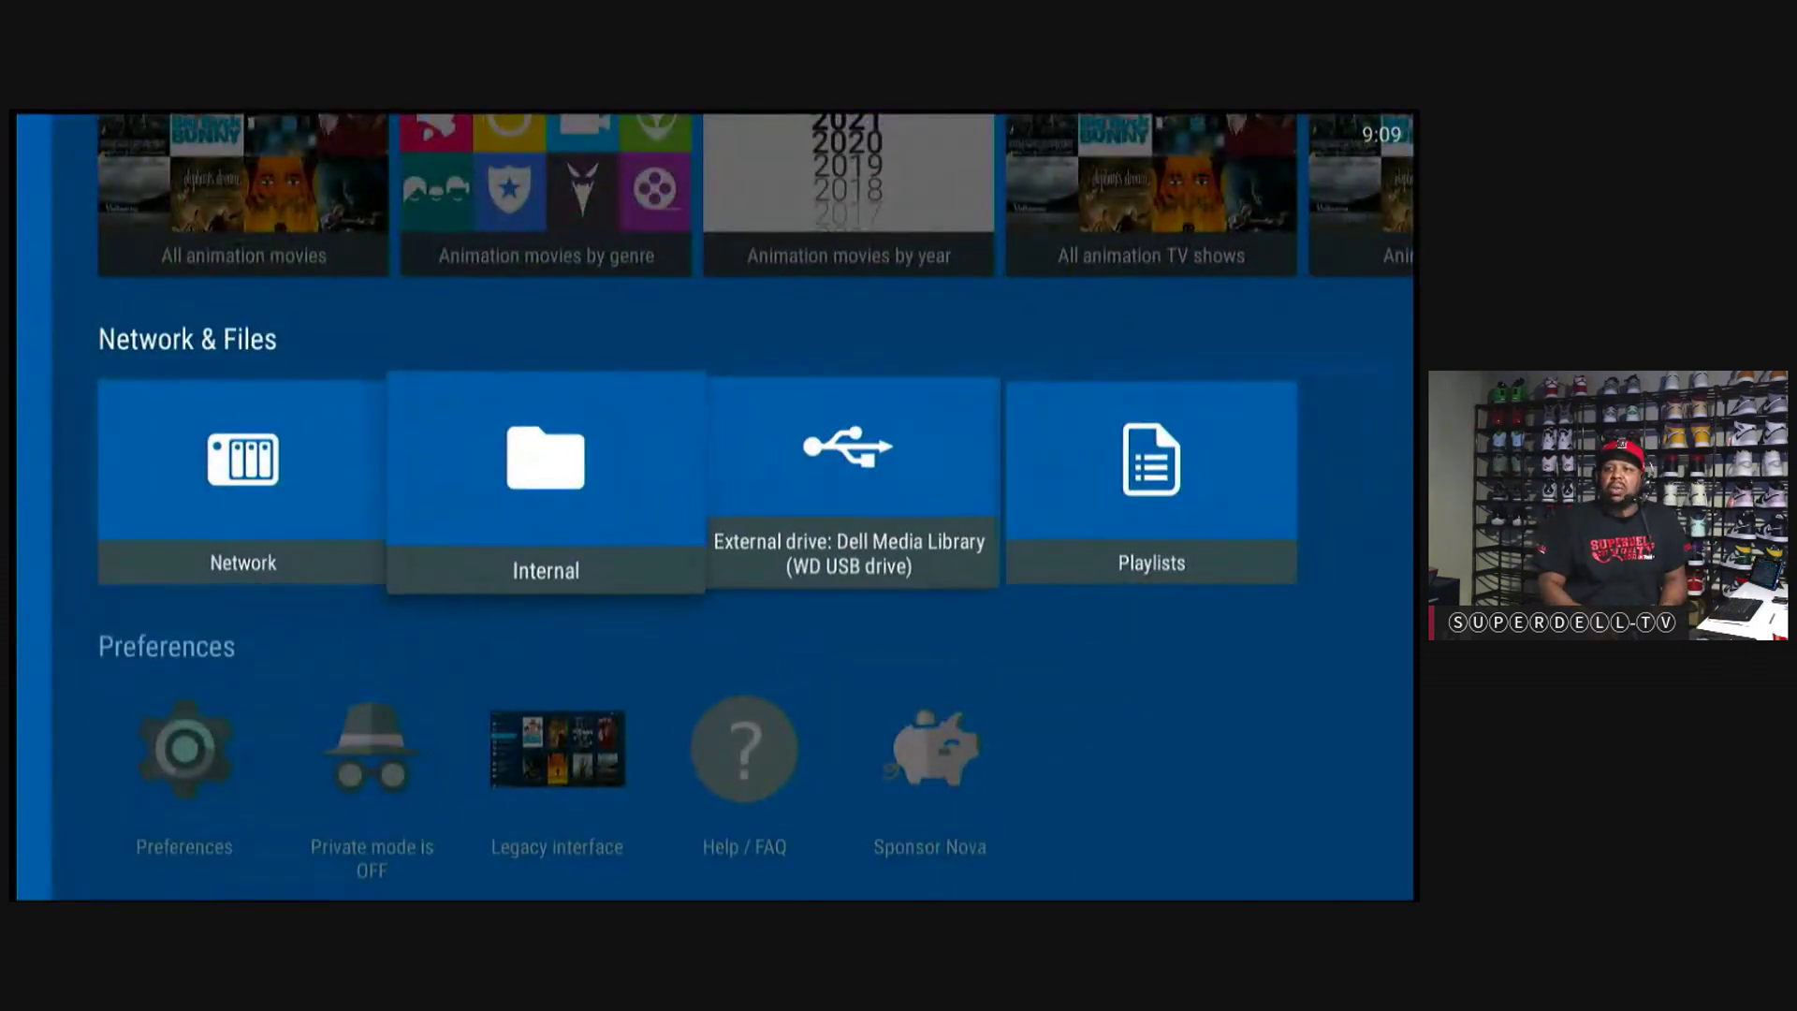
{"action": "key", "text": "Right"}
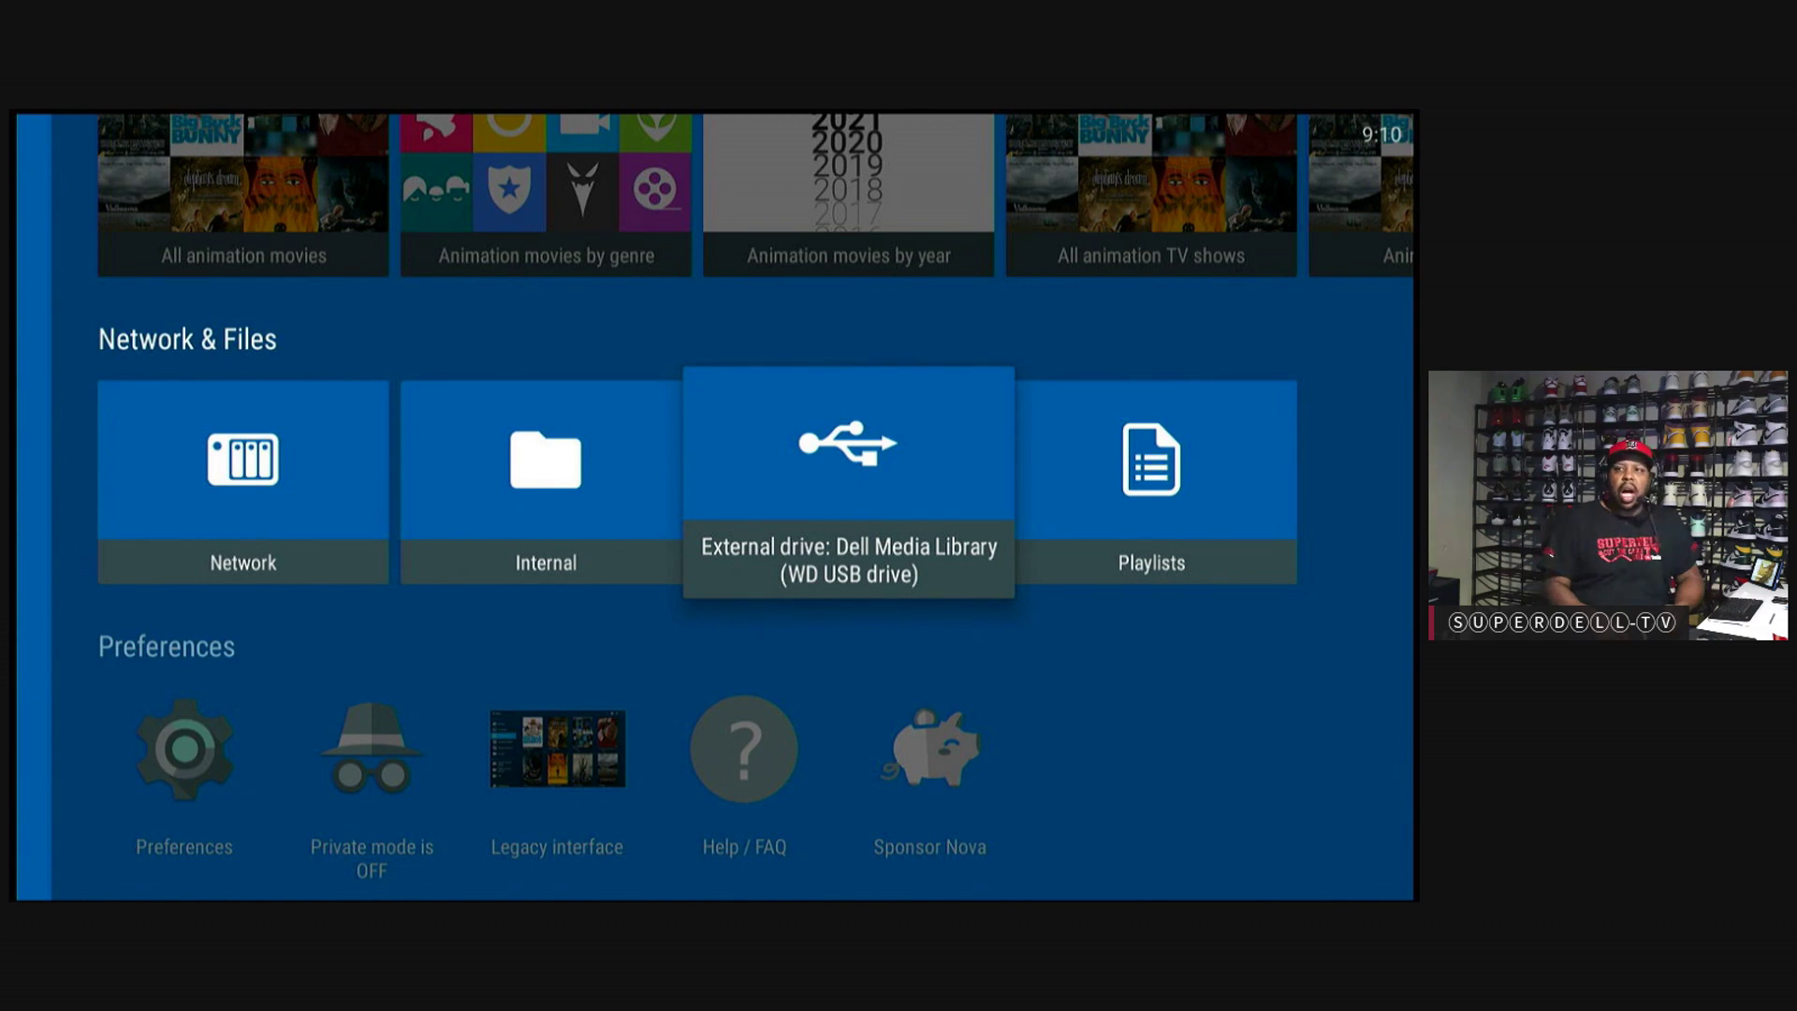
{"action": "key", "text": "Return"}
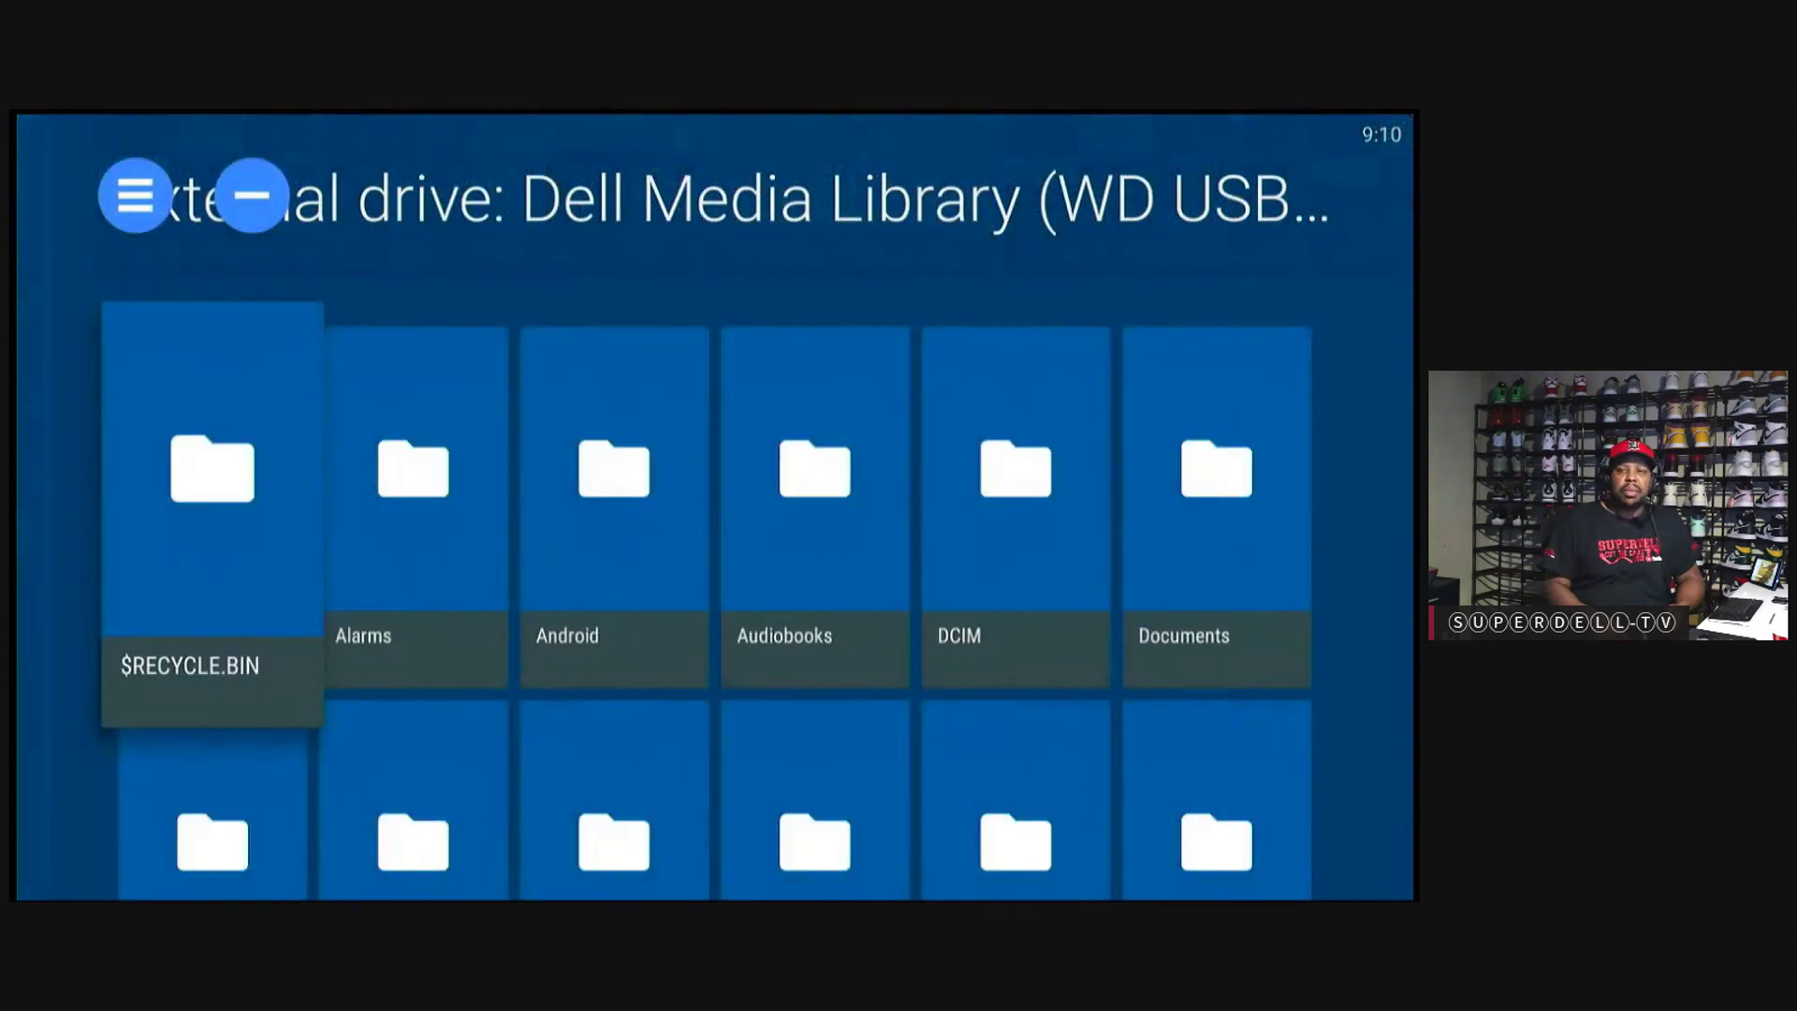
{"action": "key", "text": "Right"}
{"action": "key", "text": "Right"}
{"action": "key", "text": "Right"}
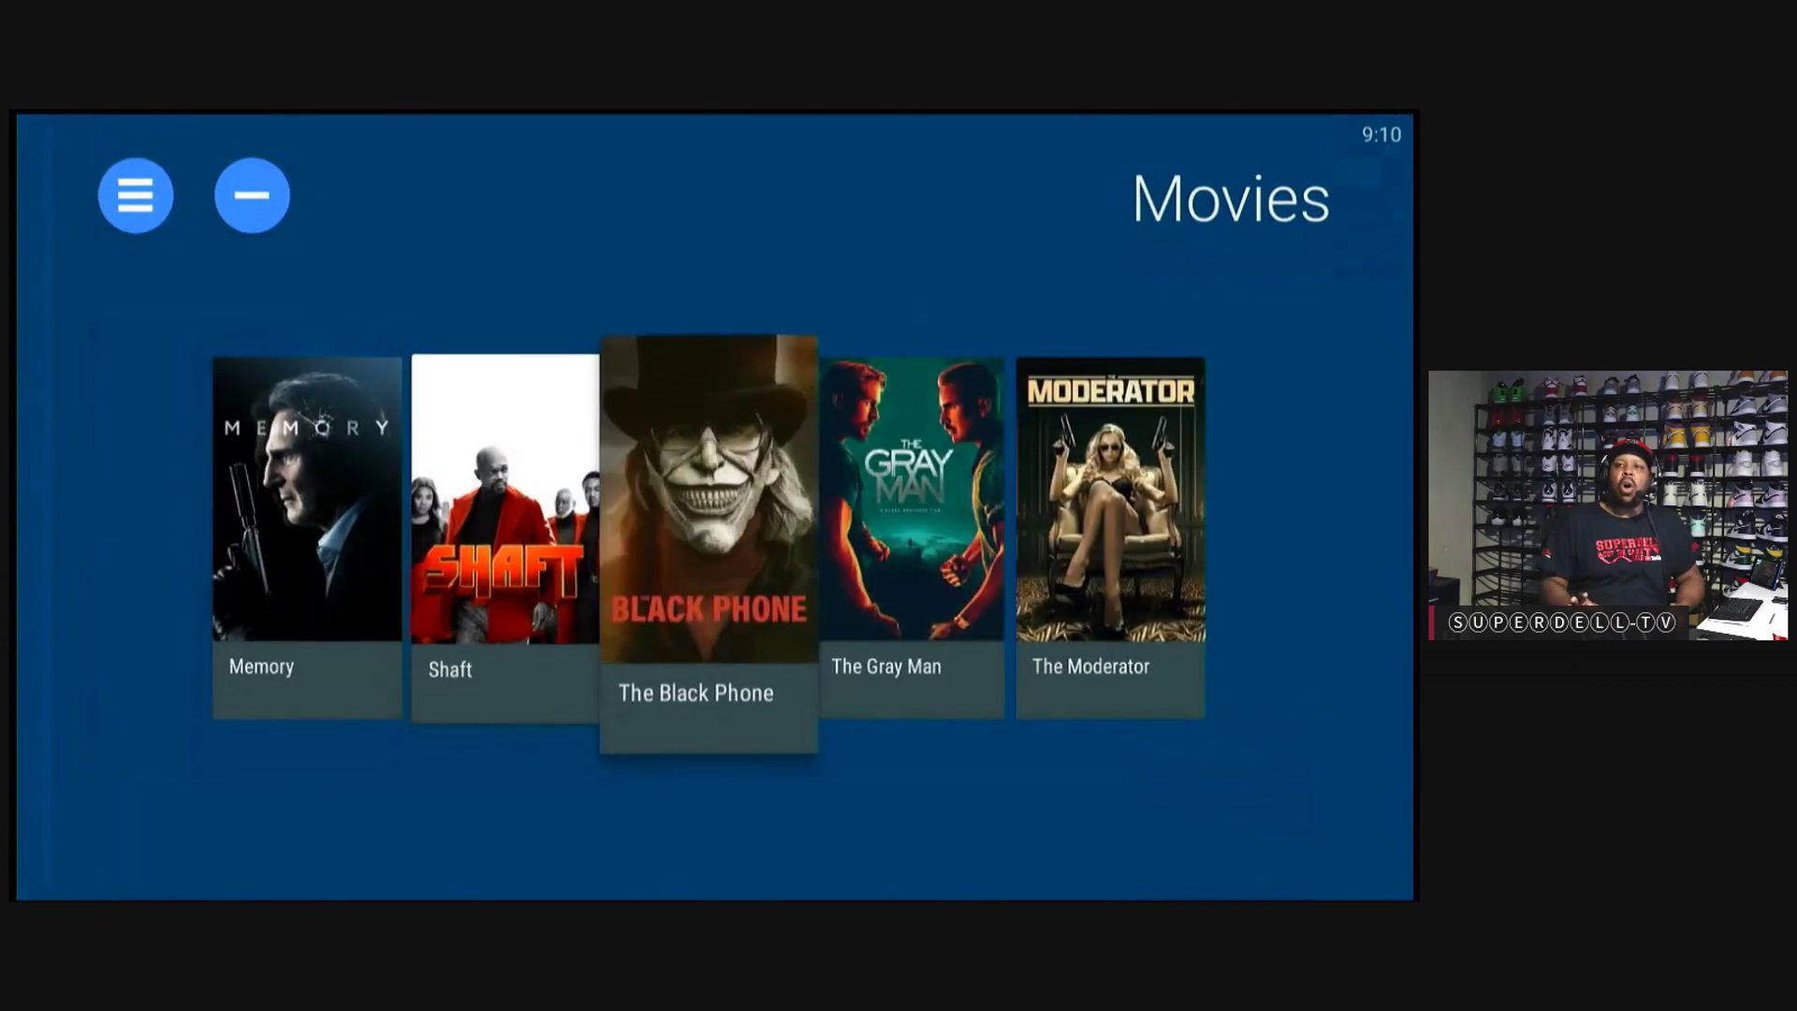
{"action": "key", "text": "Left"}
{"action": "key", "text": "Left"}
{"action": "key", "text": "Left"}
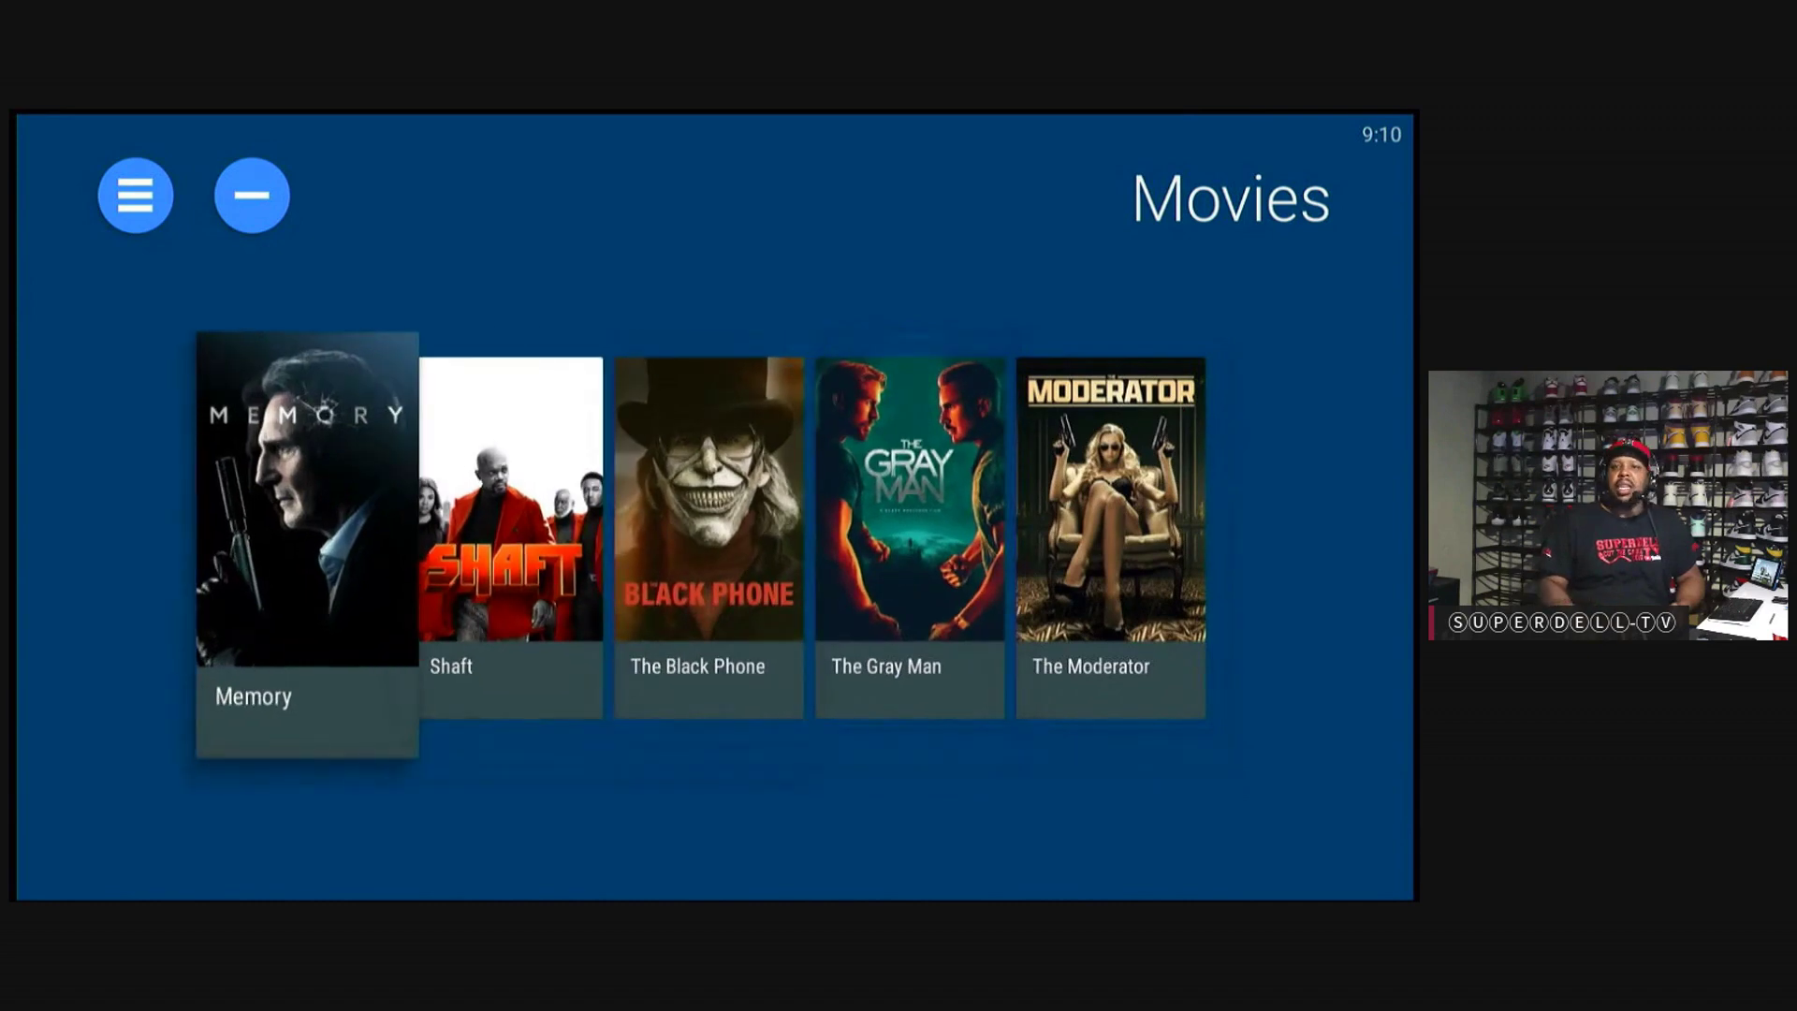
Step: Browse The Chi S05 episodes through S05E05 in TV Shows, then back out to the folder grid
{"action": "key", "text": "Escape"}
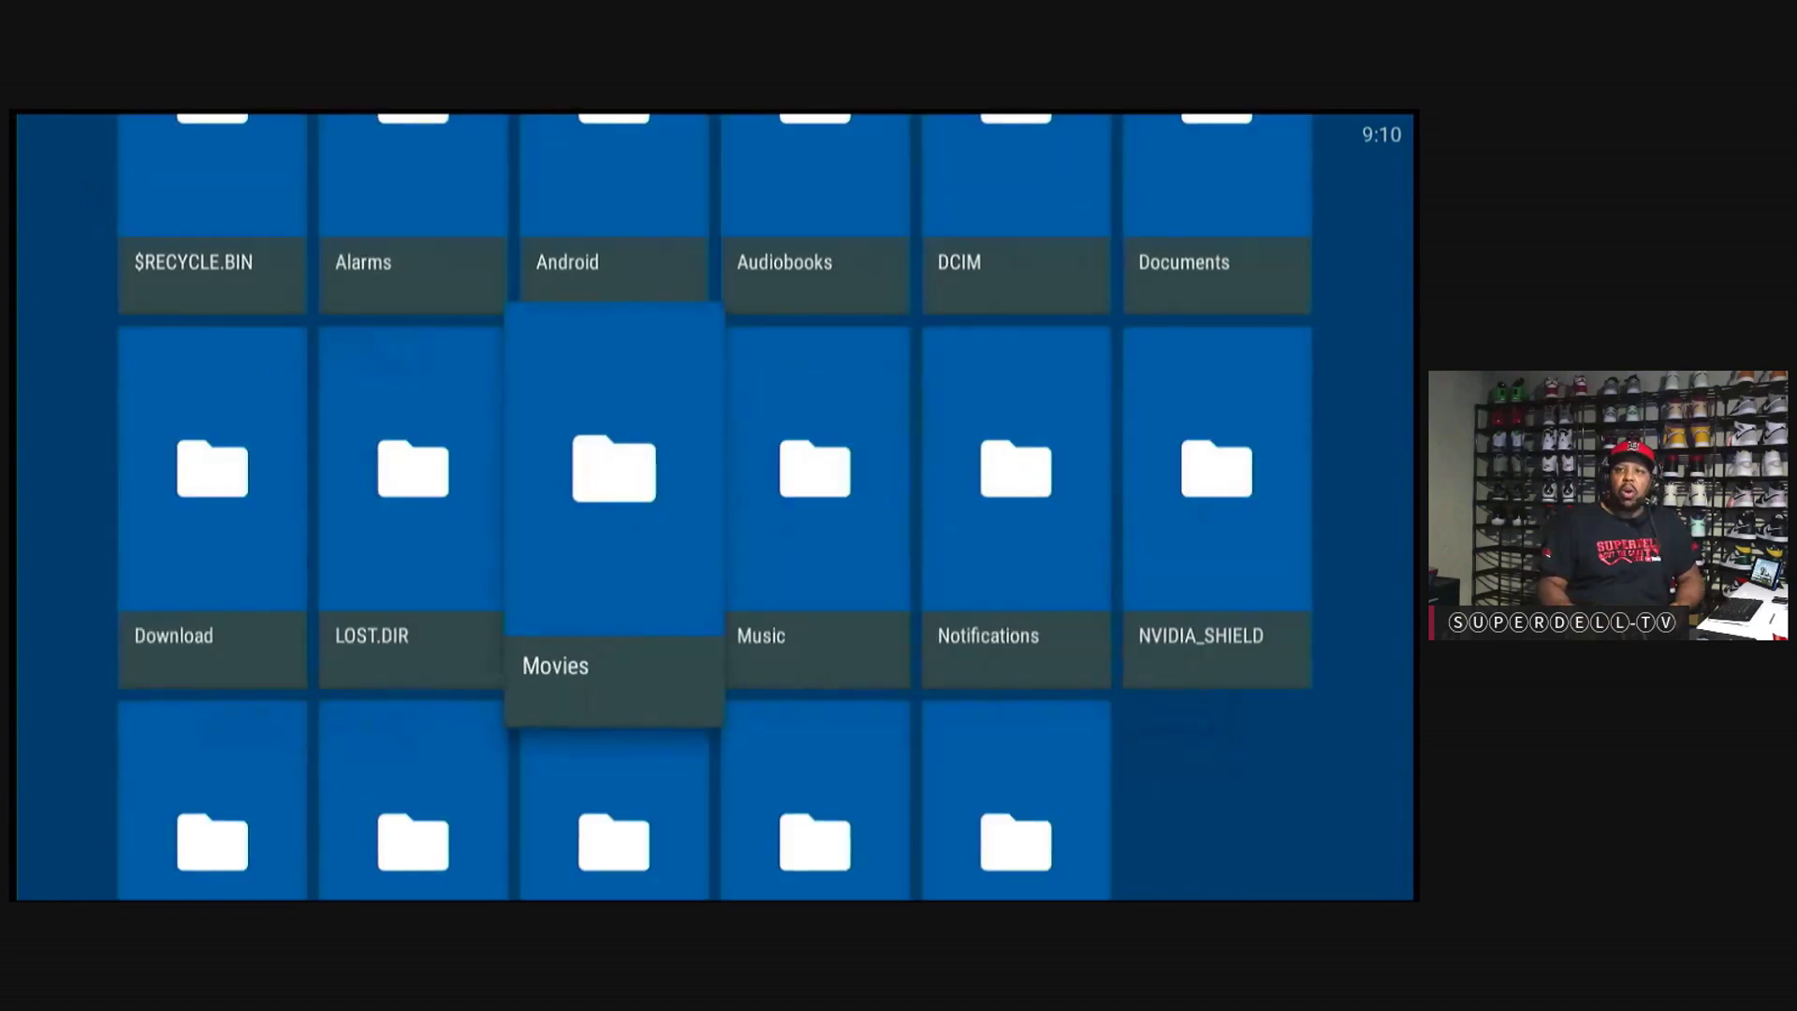
{"action": "key", "text": "Down"}
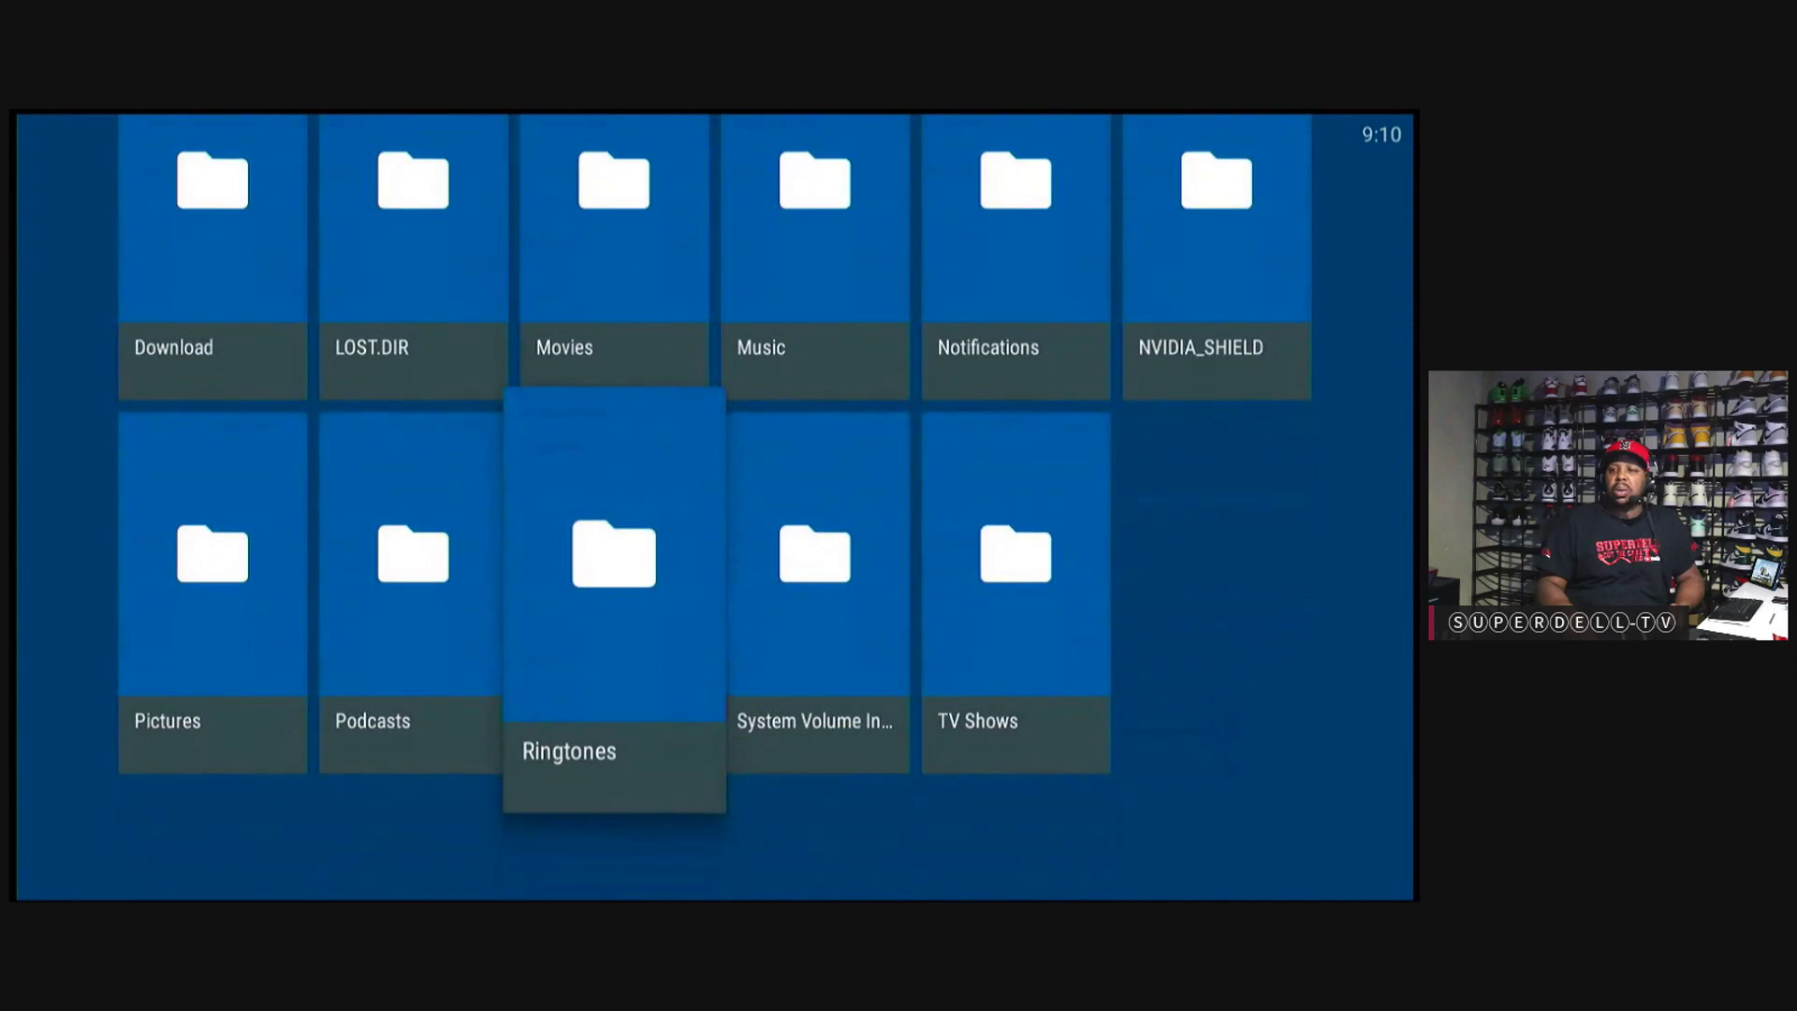
{"action": "key", "text": "Right"}
{"action": "key", "text": "Right"}
{"action": "key", "text": "Return"}
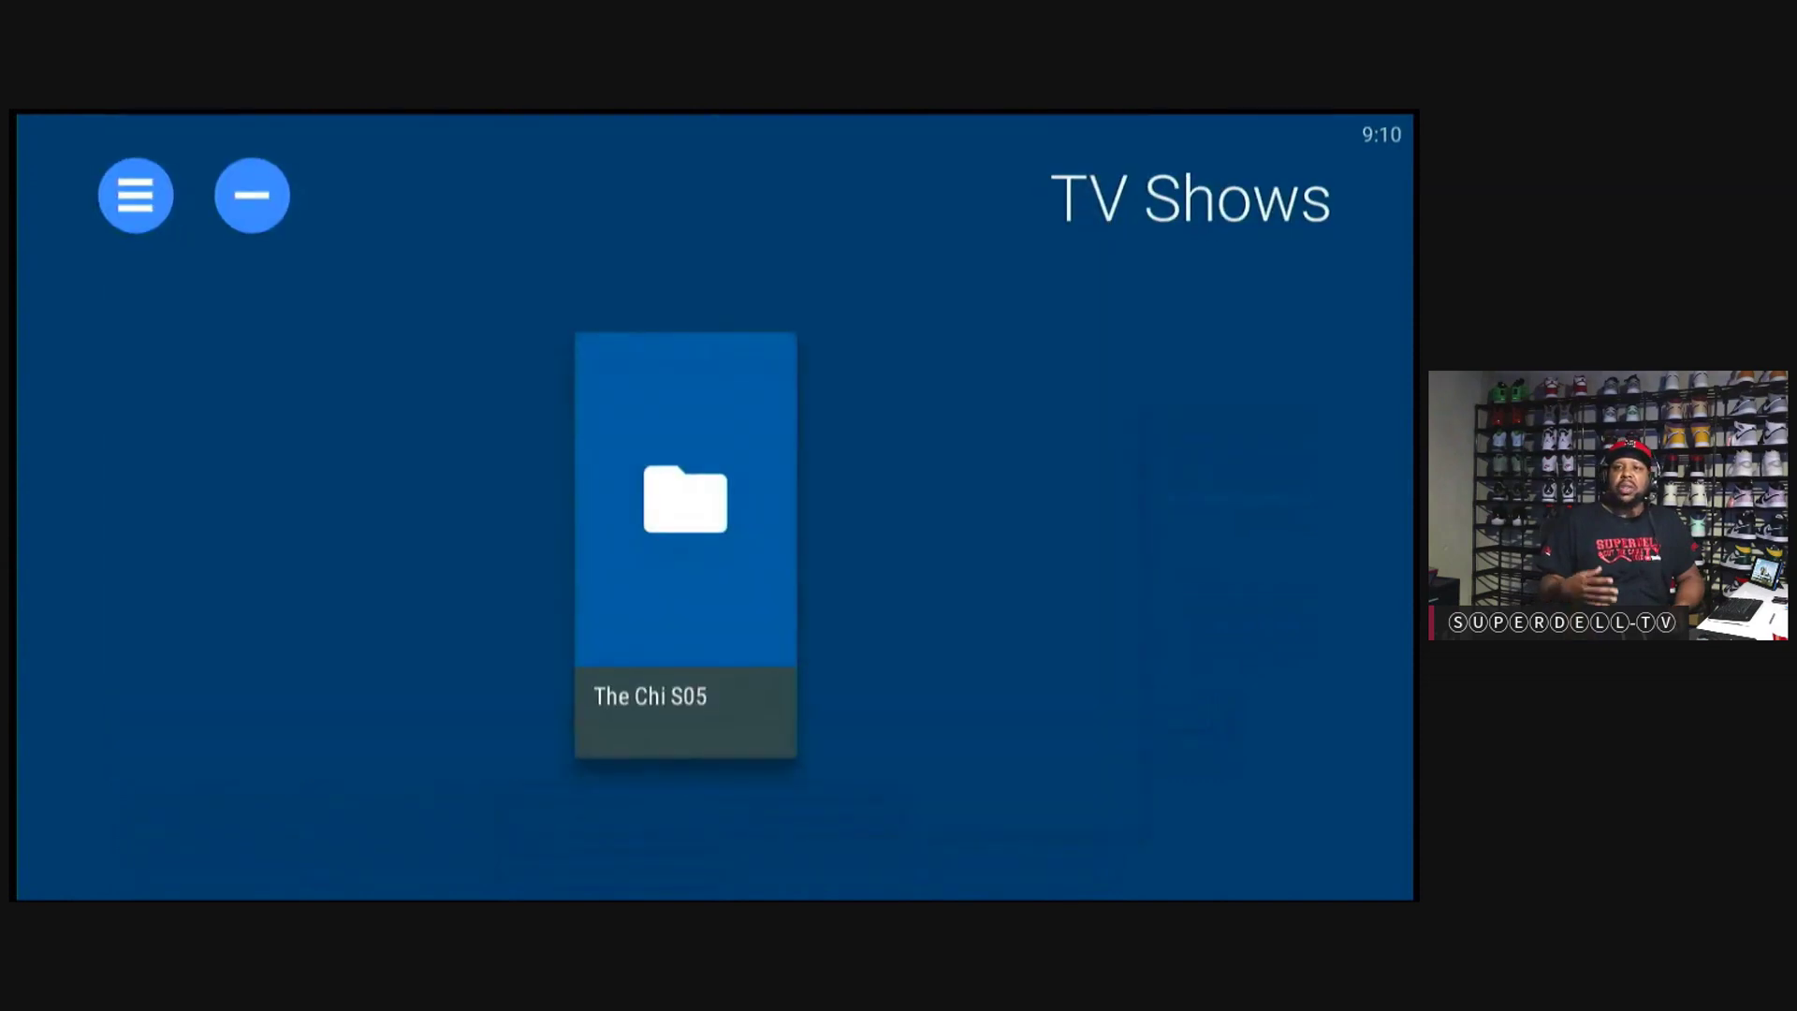
{"action": "key", "text": "Return"}
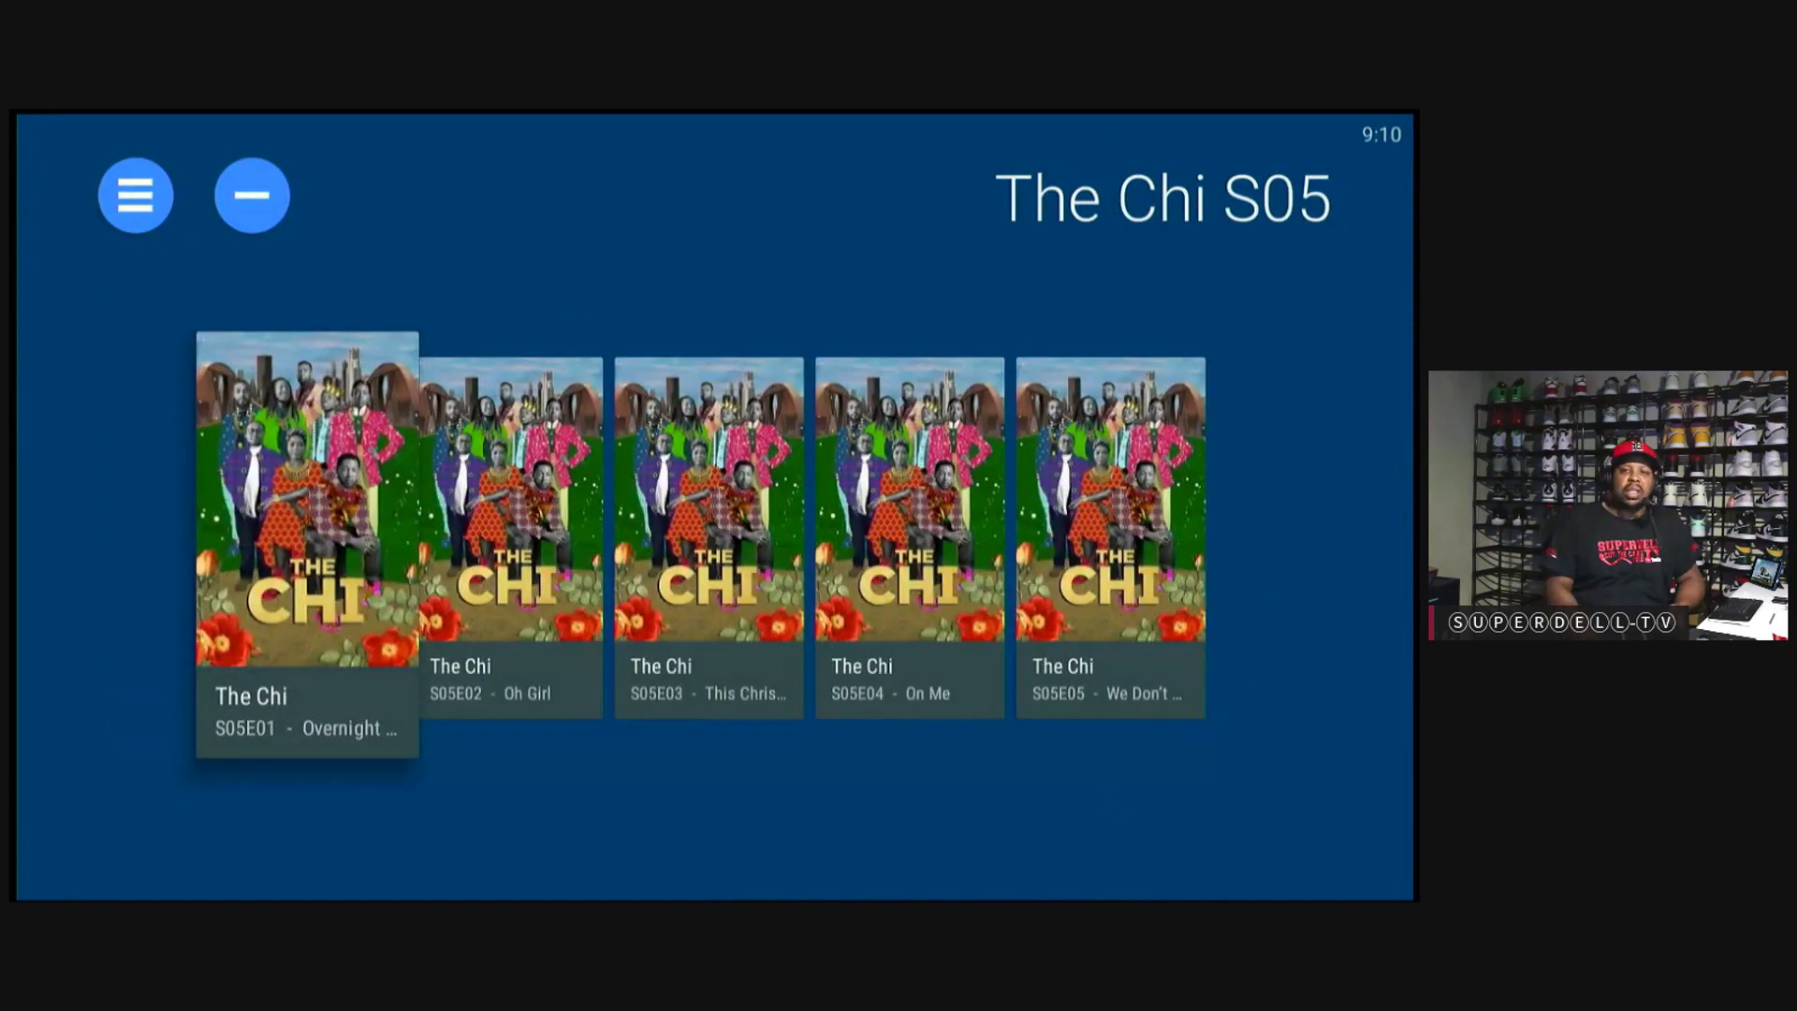
{"action": "key", "text": "Right"}
{"action": "key", "text": "Right"}
{"action": "key", "text": "Right"}
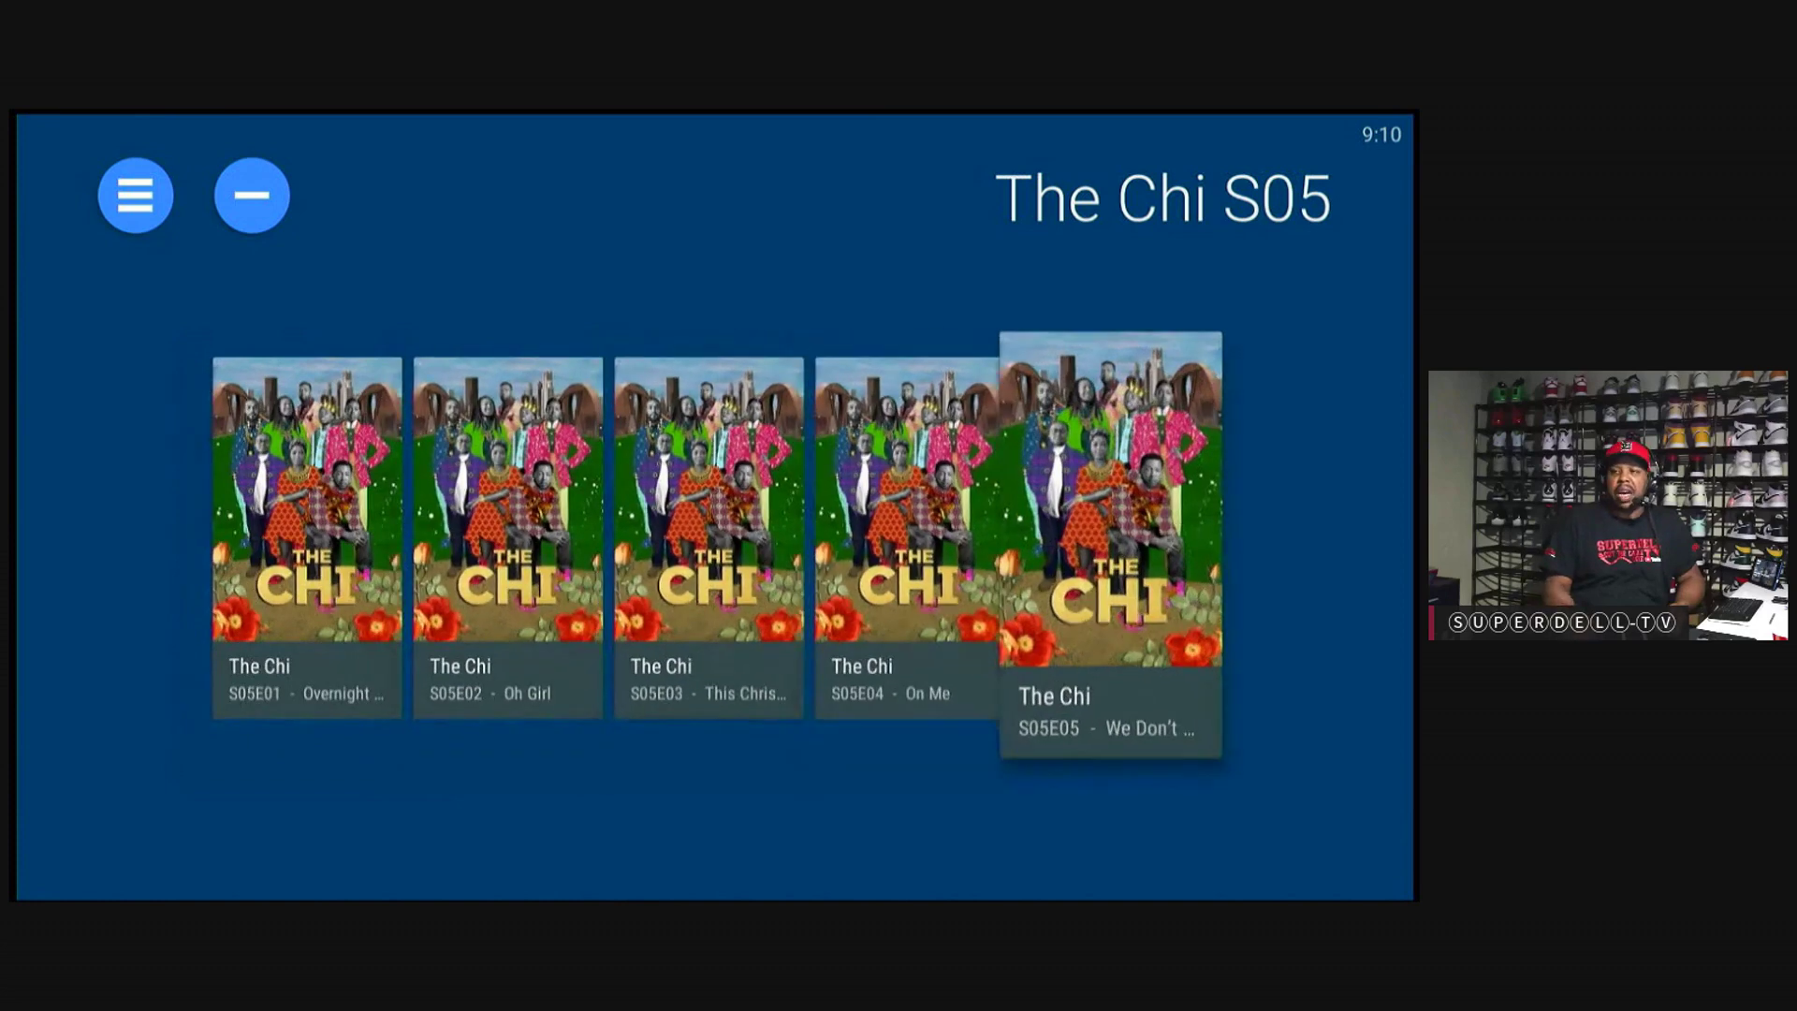
{"action": "key", "text": "Escape"}
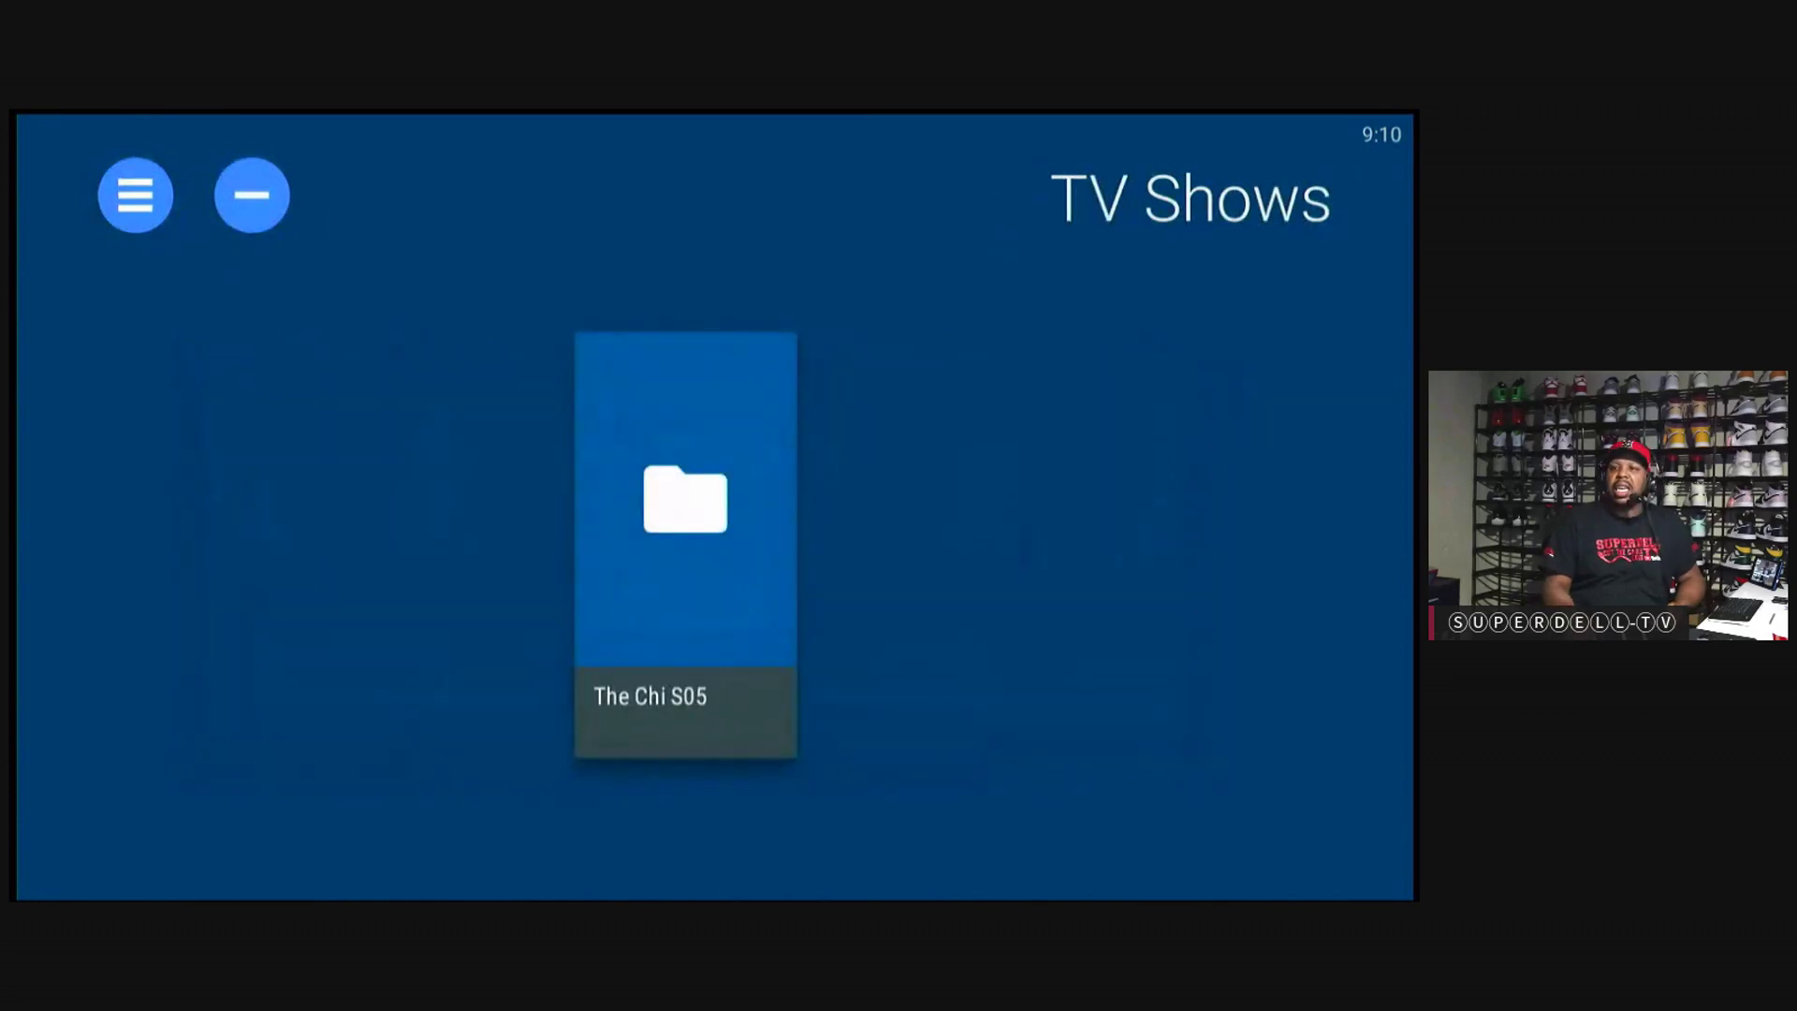
{"action": "key", "text": "Escape"}
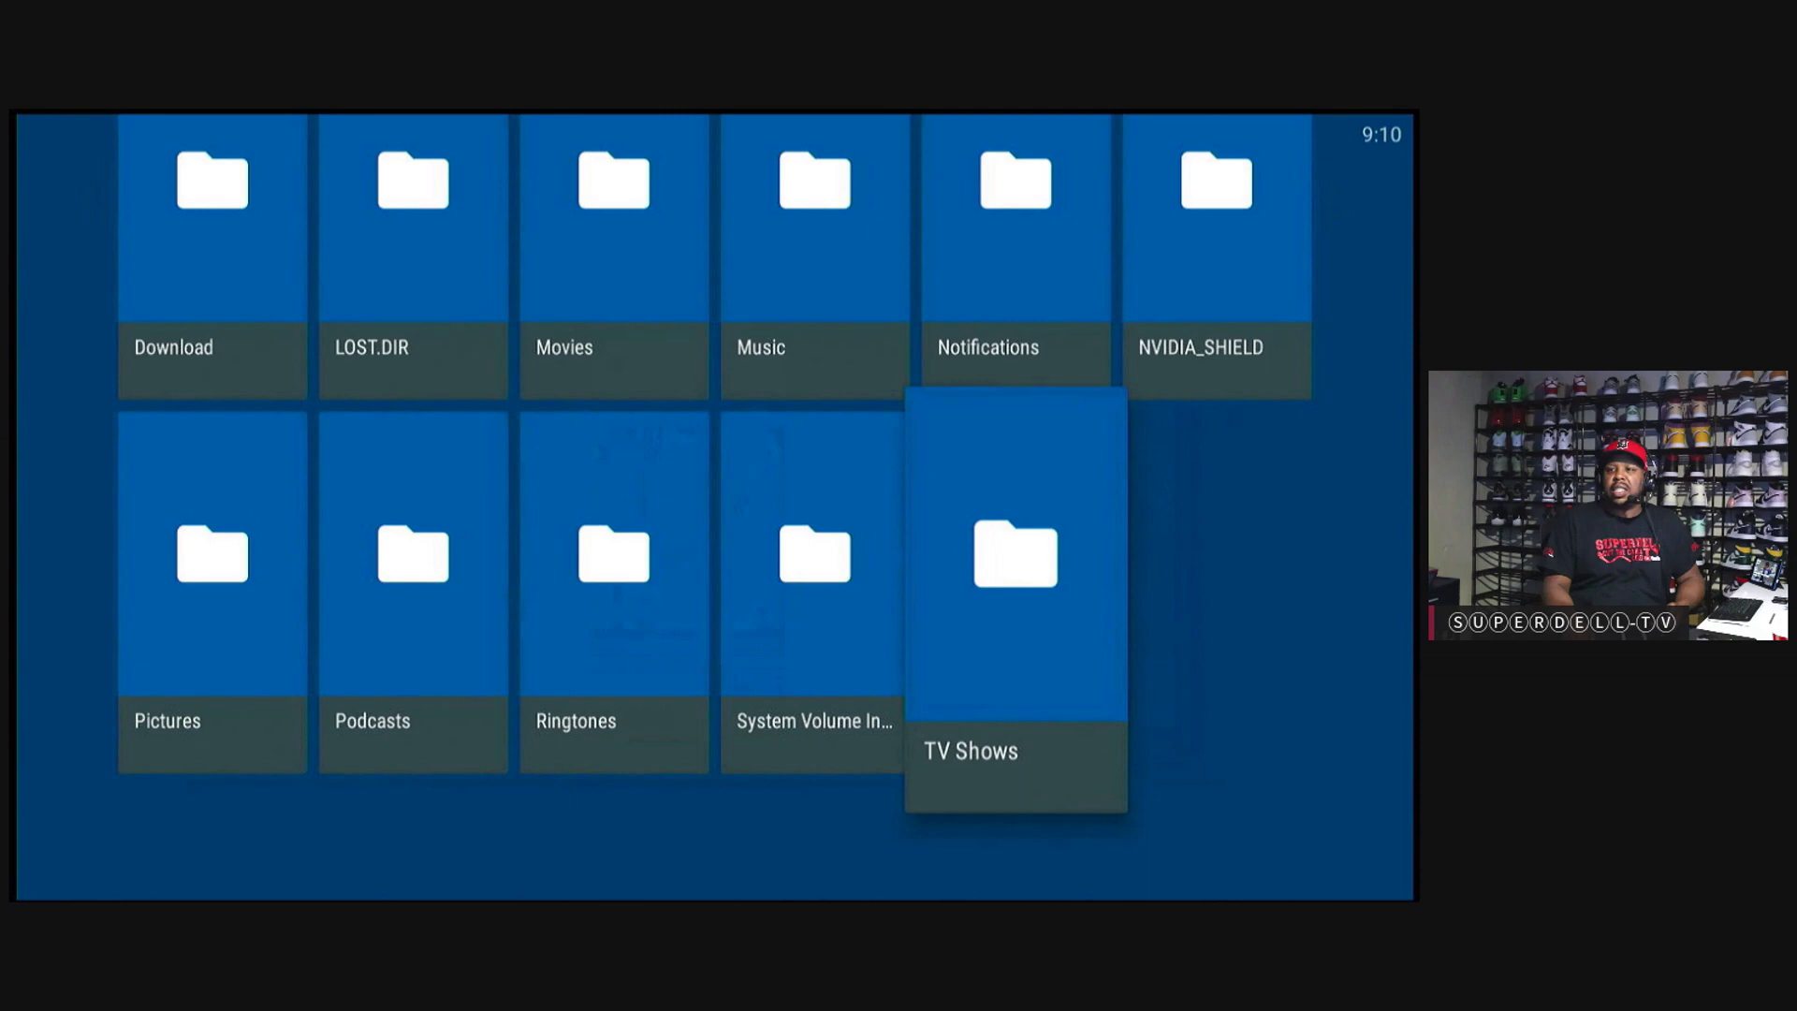
Step: Open Memory's details from the Movies folder and scroll to its subtitles and file info
{"action": "key", "text": "Left"}
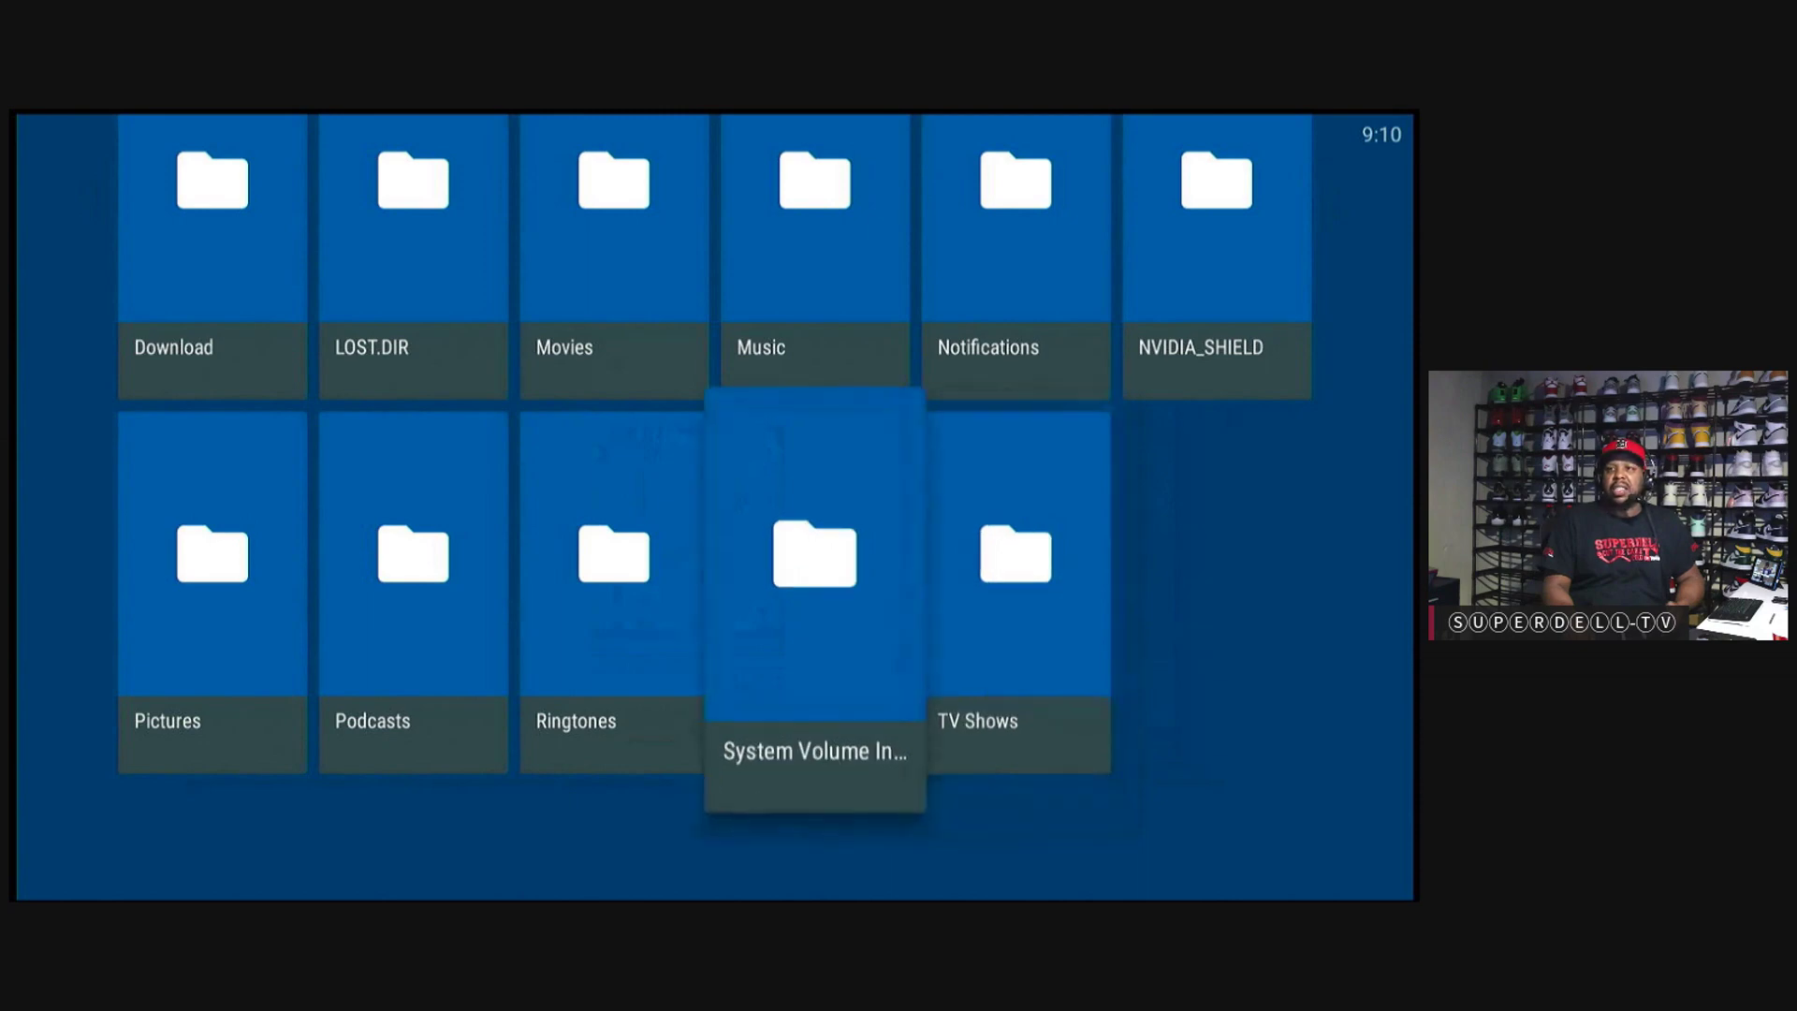
{"action": "key", "text": "Up"}
{"action": "key", "text": "Left"}
{"action": "key", "text": "Return"}
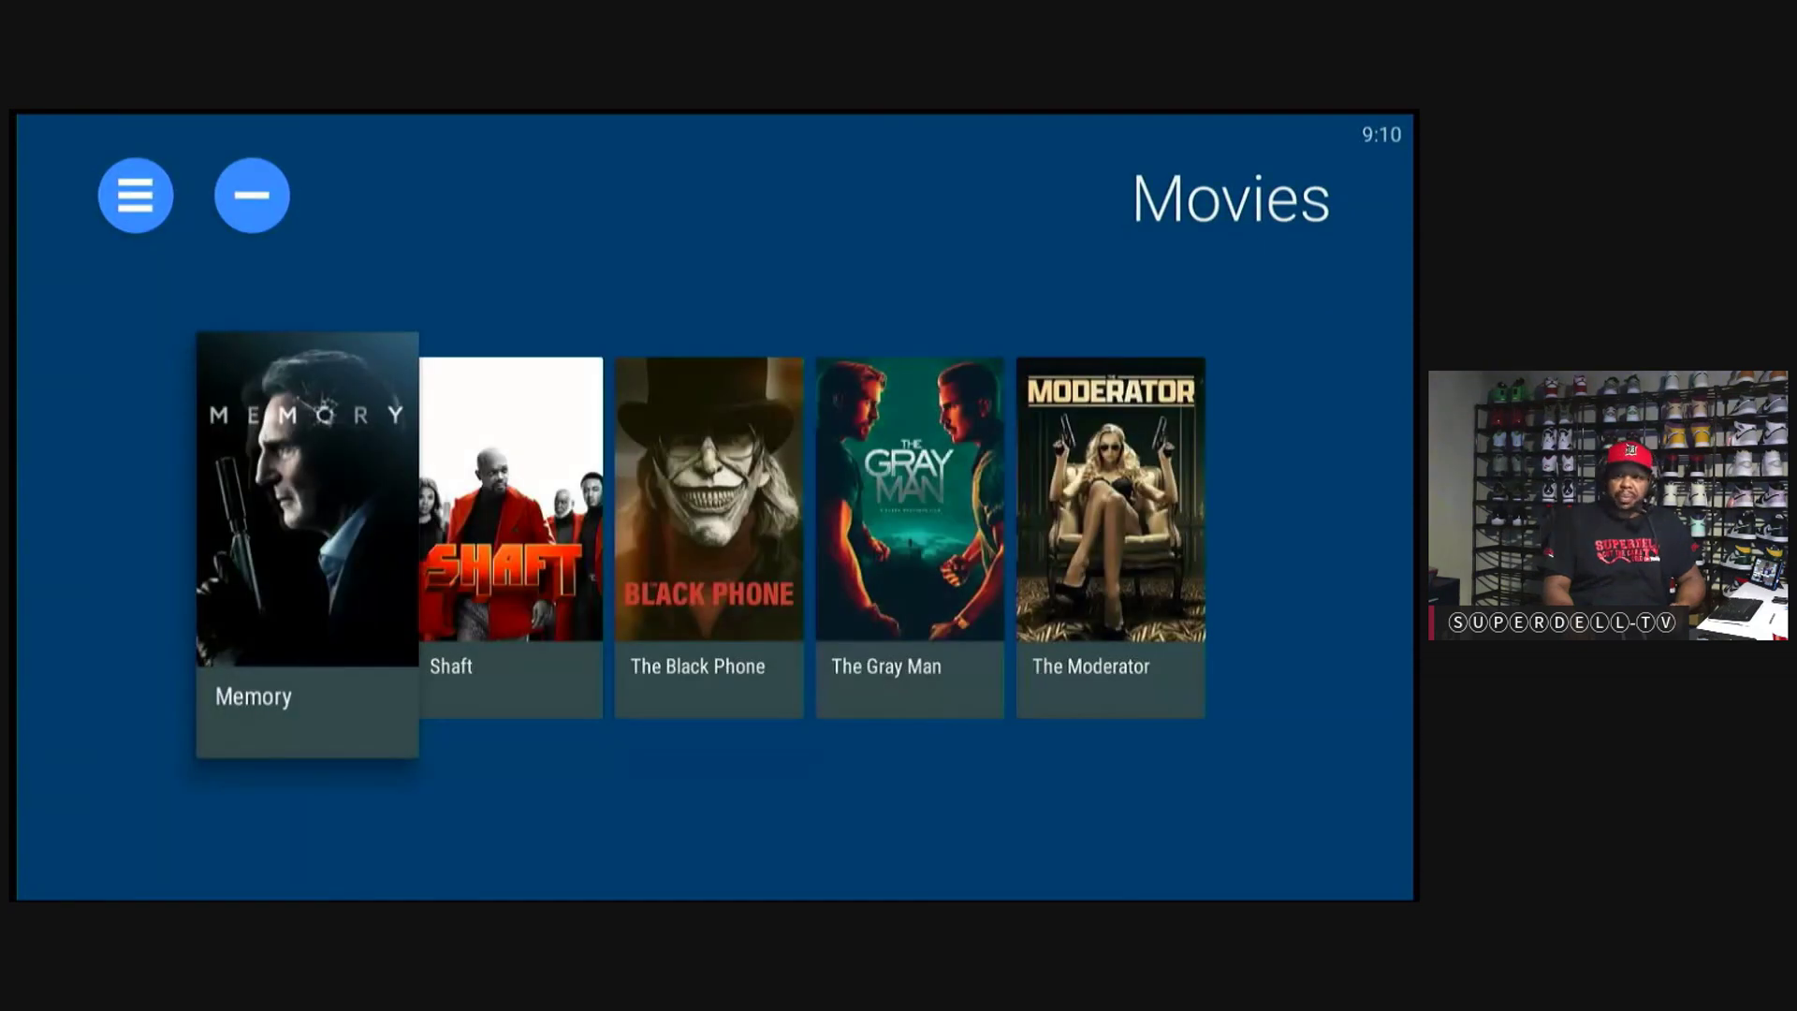
{"action": "key", "text": "Return"}
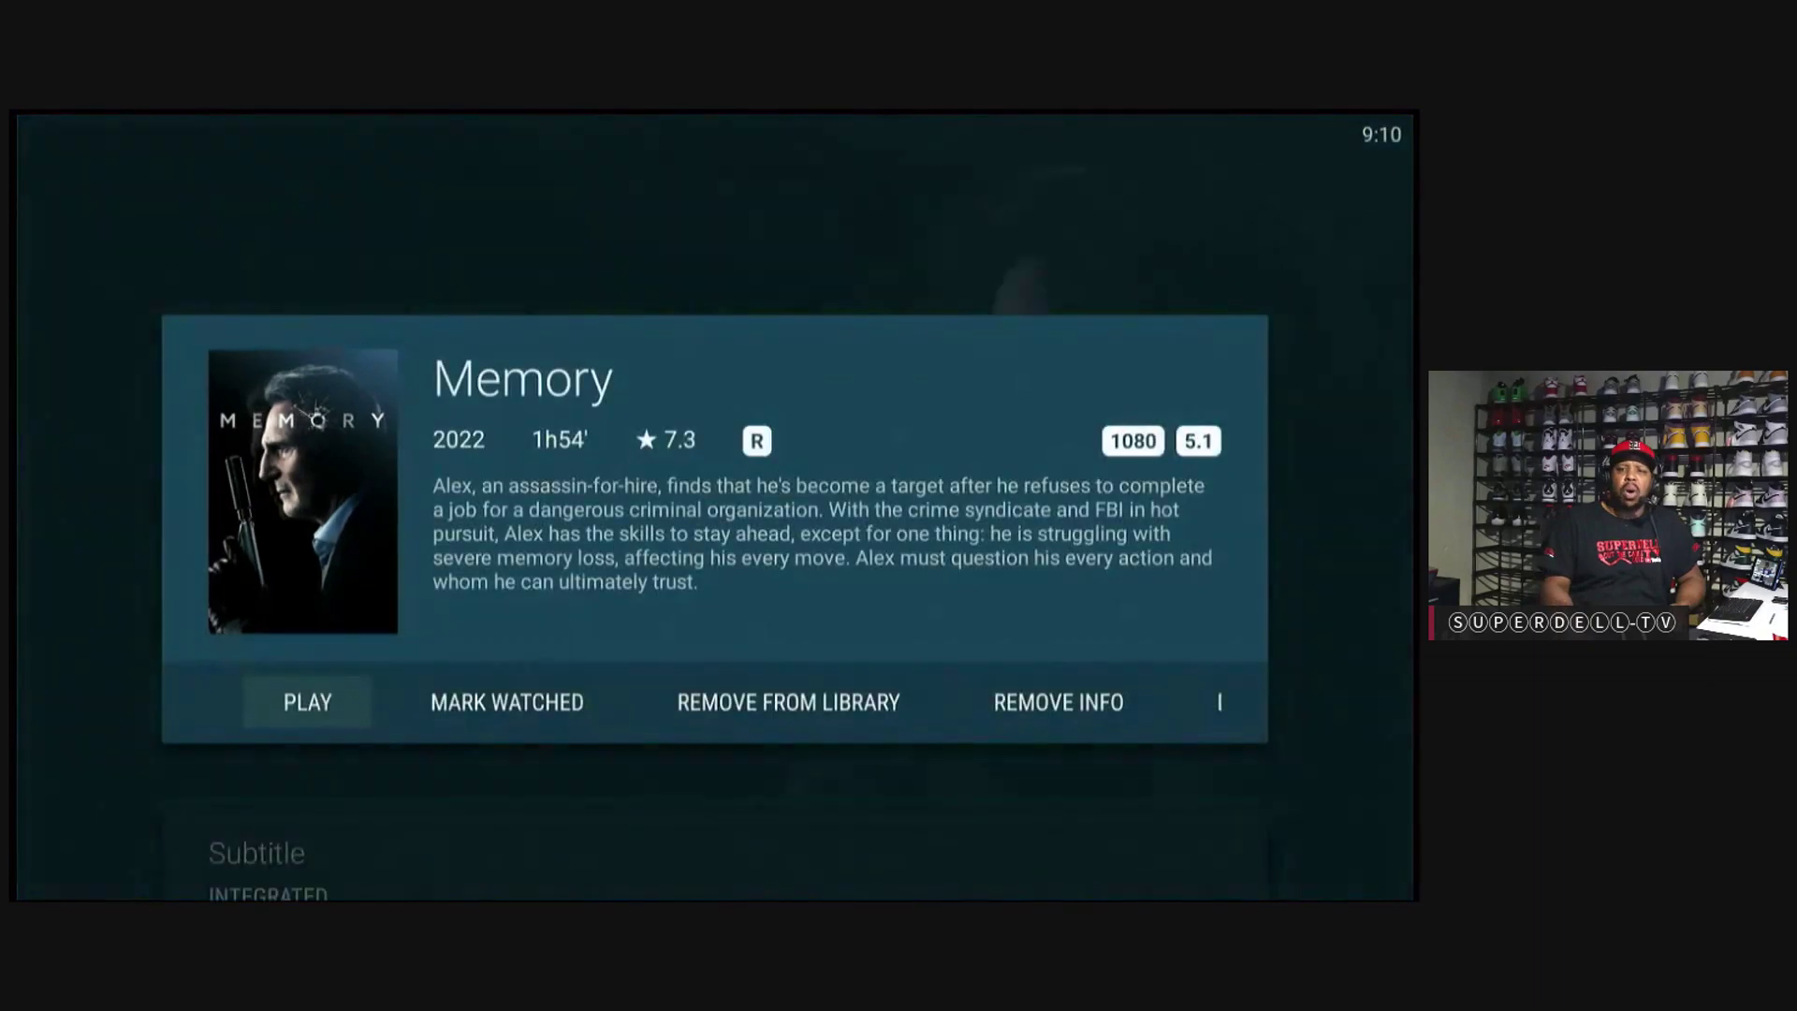
{"action": "key", "text": "Down"}
{"action": "key", "text": "Down"}
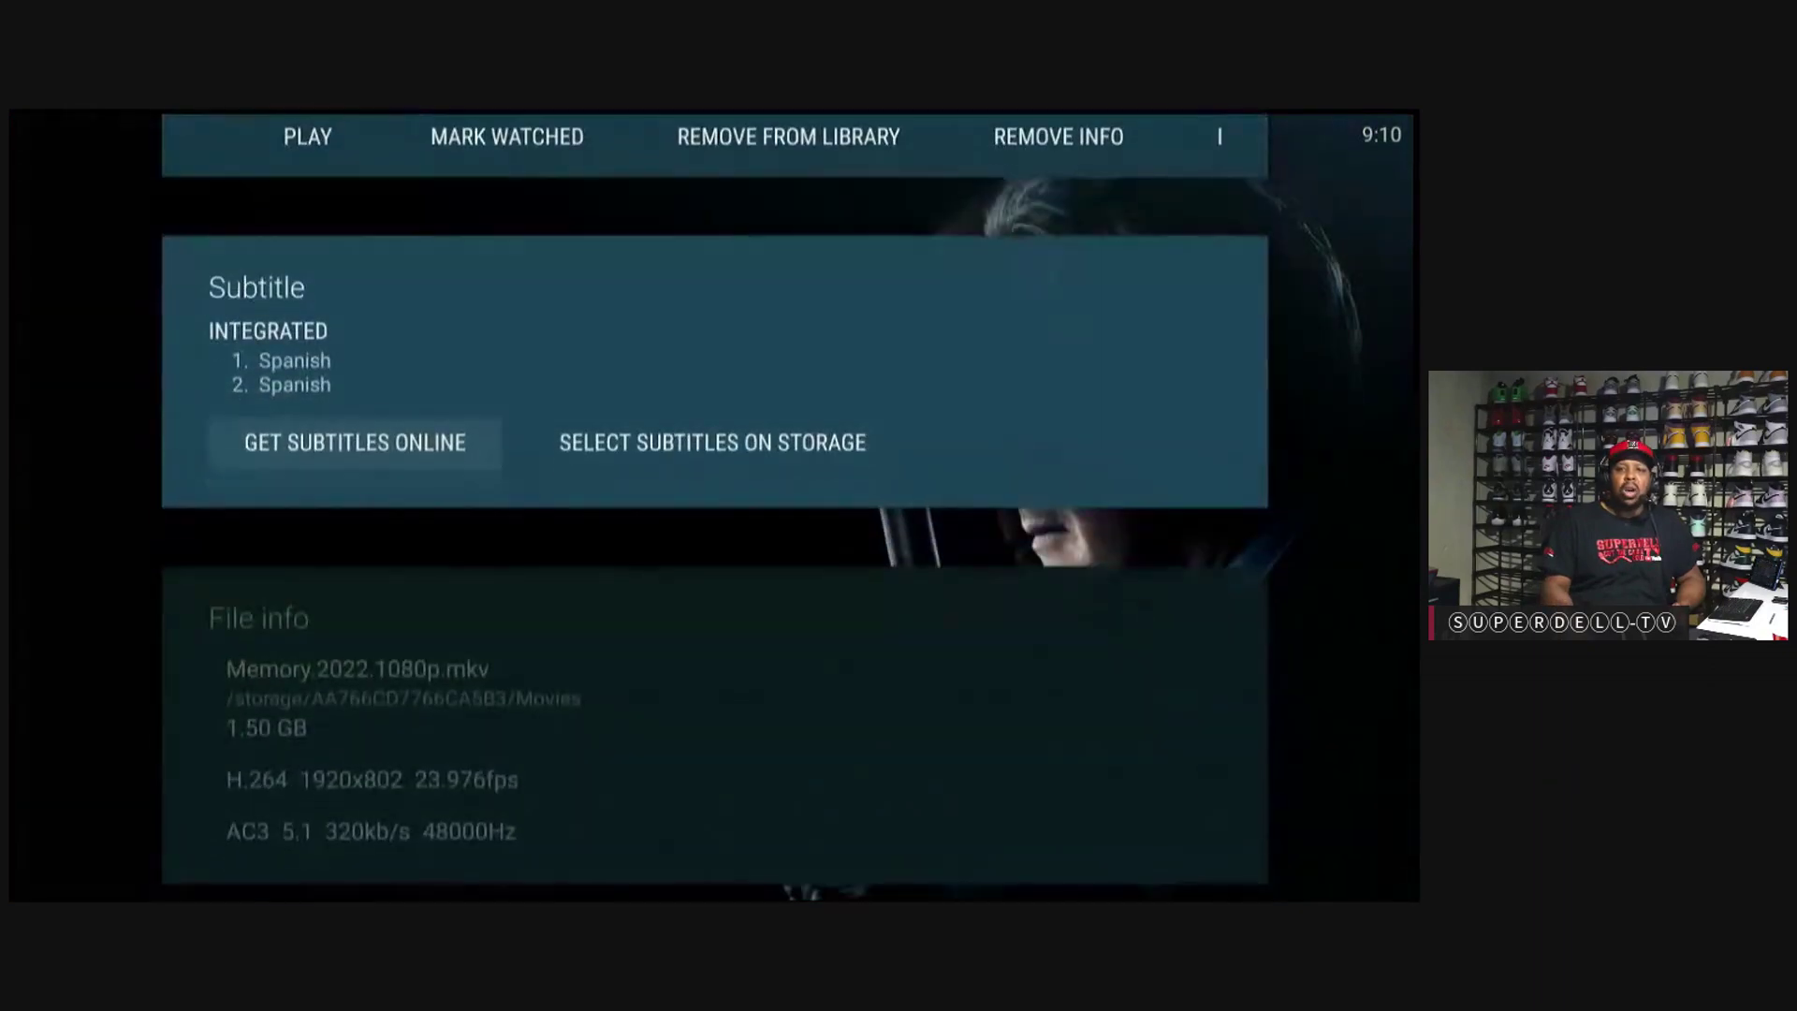
Step: Set the LIAM NEESON poster from the Posters row as Memory's artwork
{"action": "key", "text": "Down"}
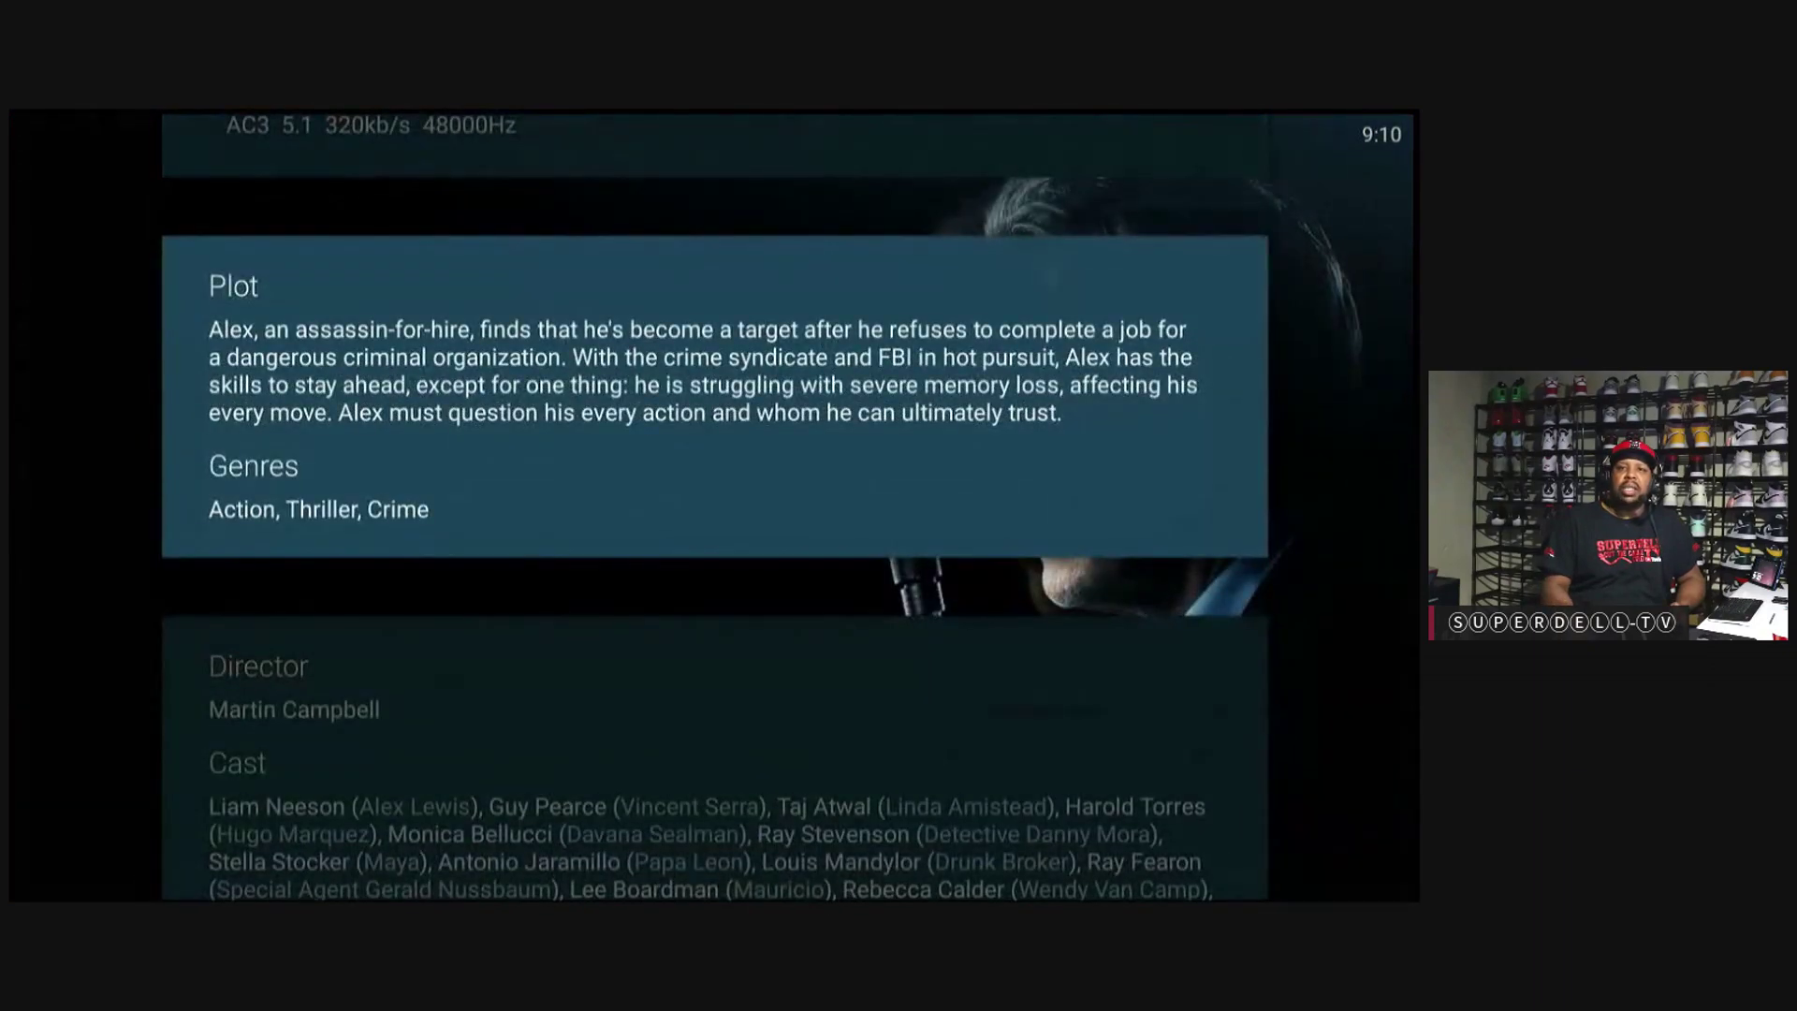
{"action": "key", "text": "Down"}
{"action": "key", "text": "Down"}
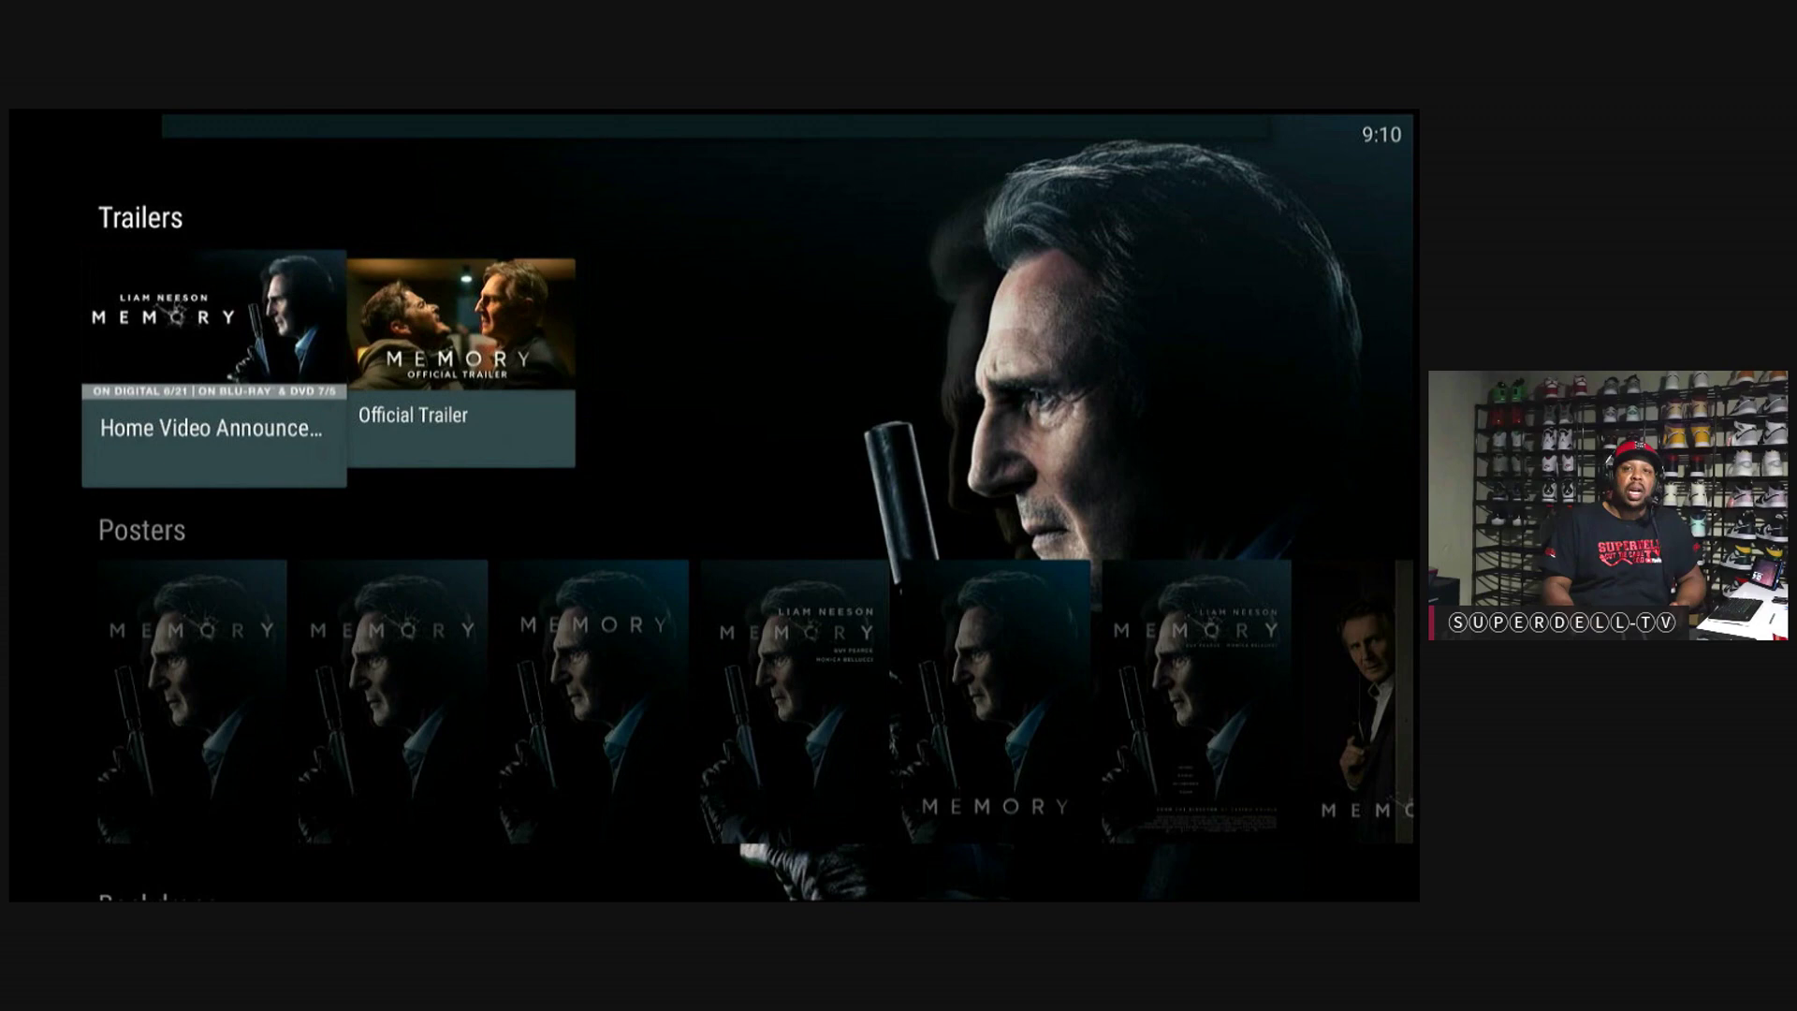
{"action": "key", "text": "Down"}
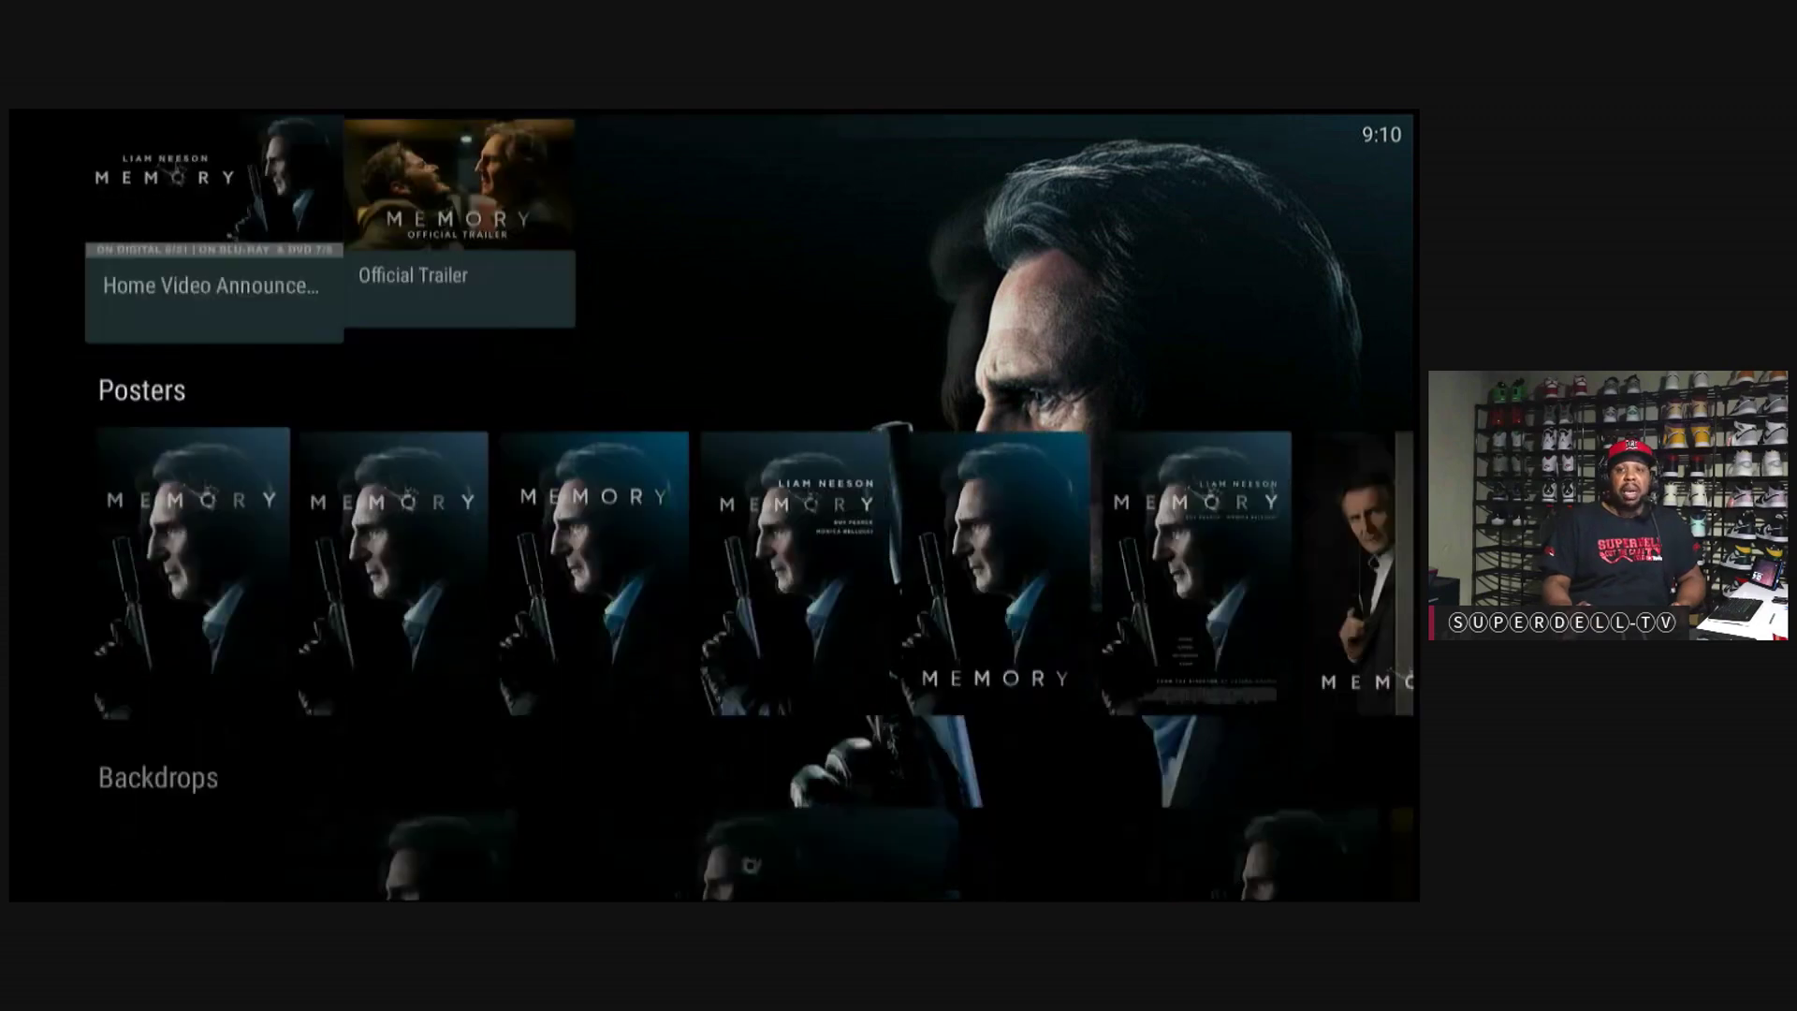
{"action": "key", "text": "Right"}
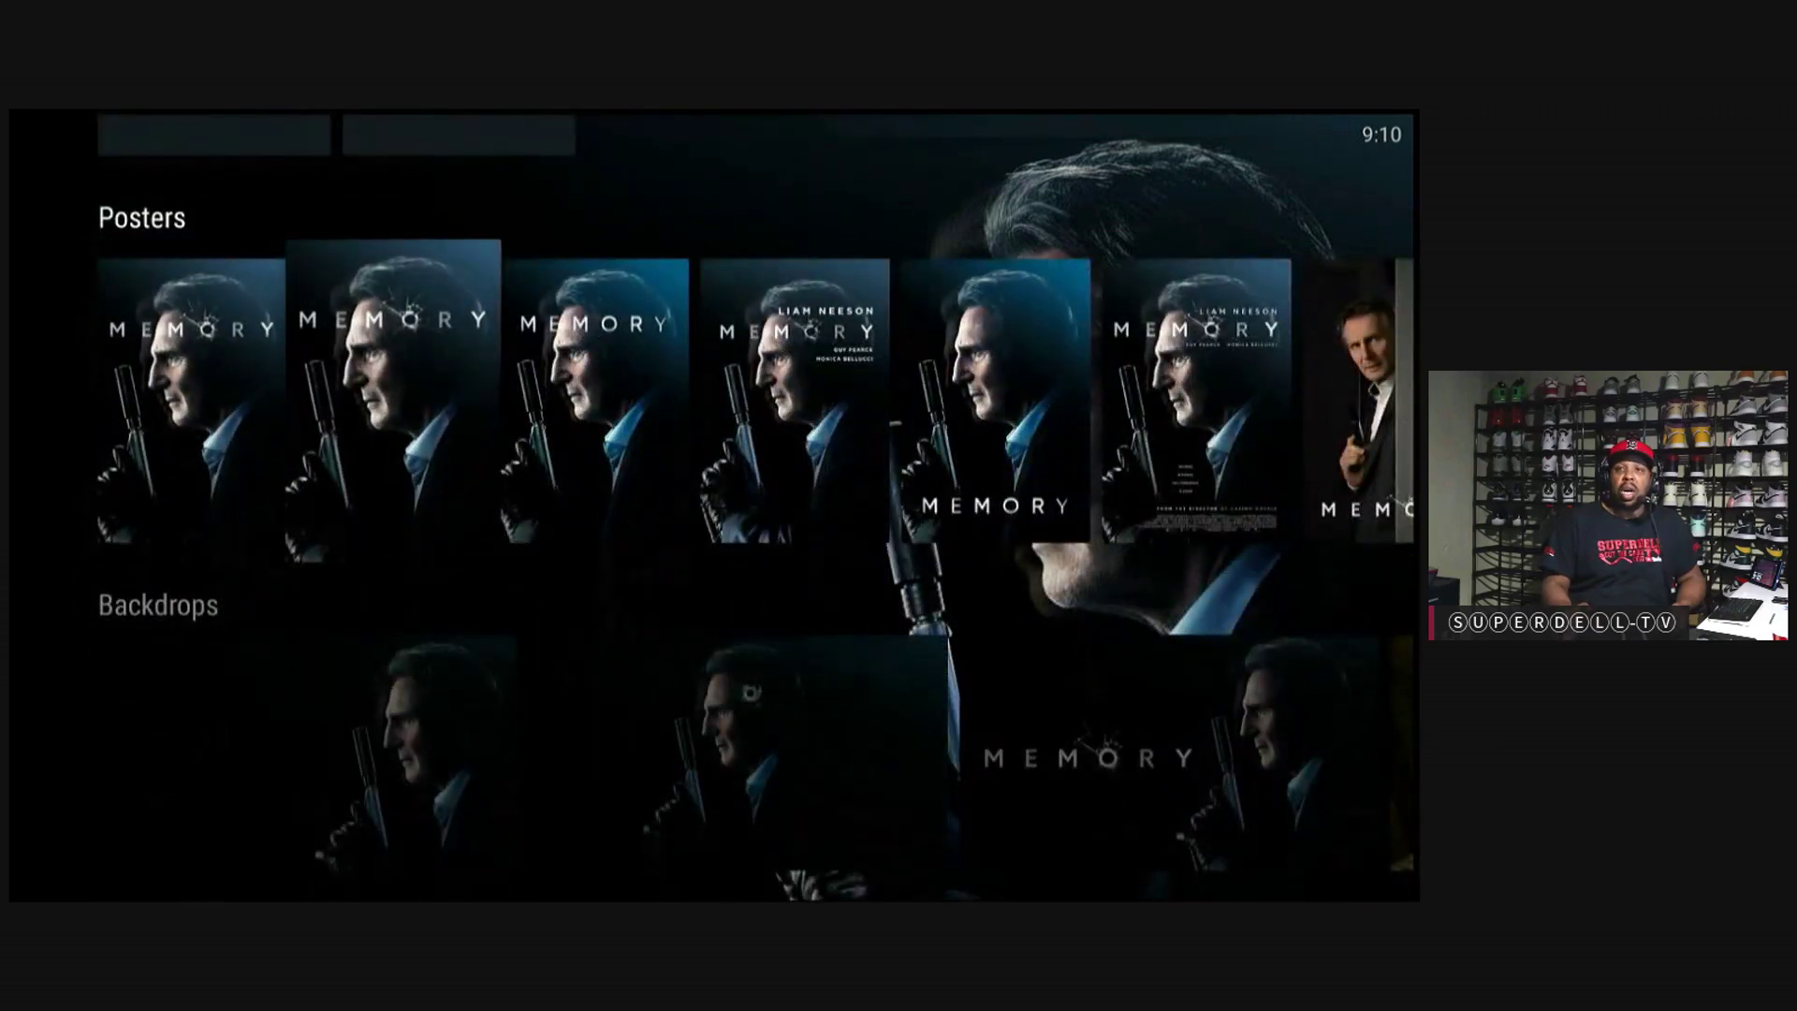
{"action": "key", "text": "Up"}
{"action": "key", "text": "Up"}
{"action": "key", "text": "Up"}
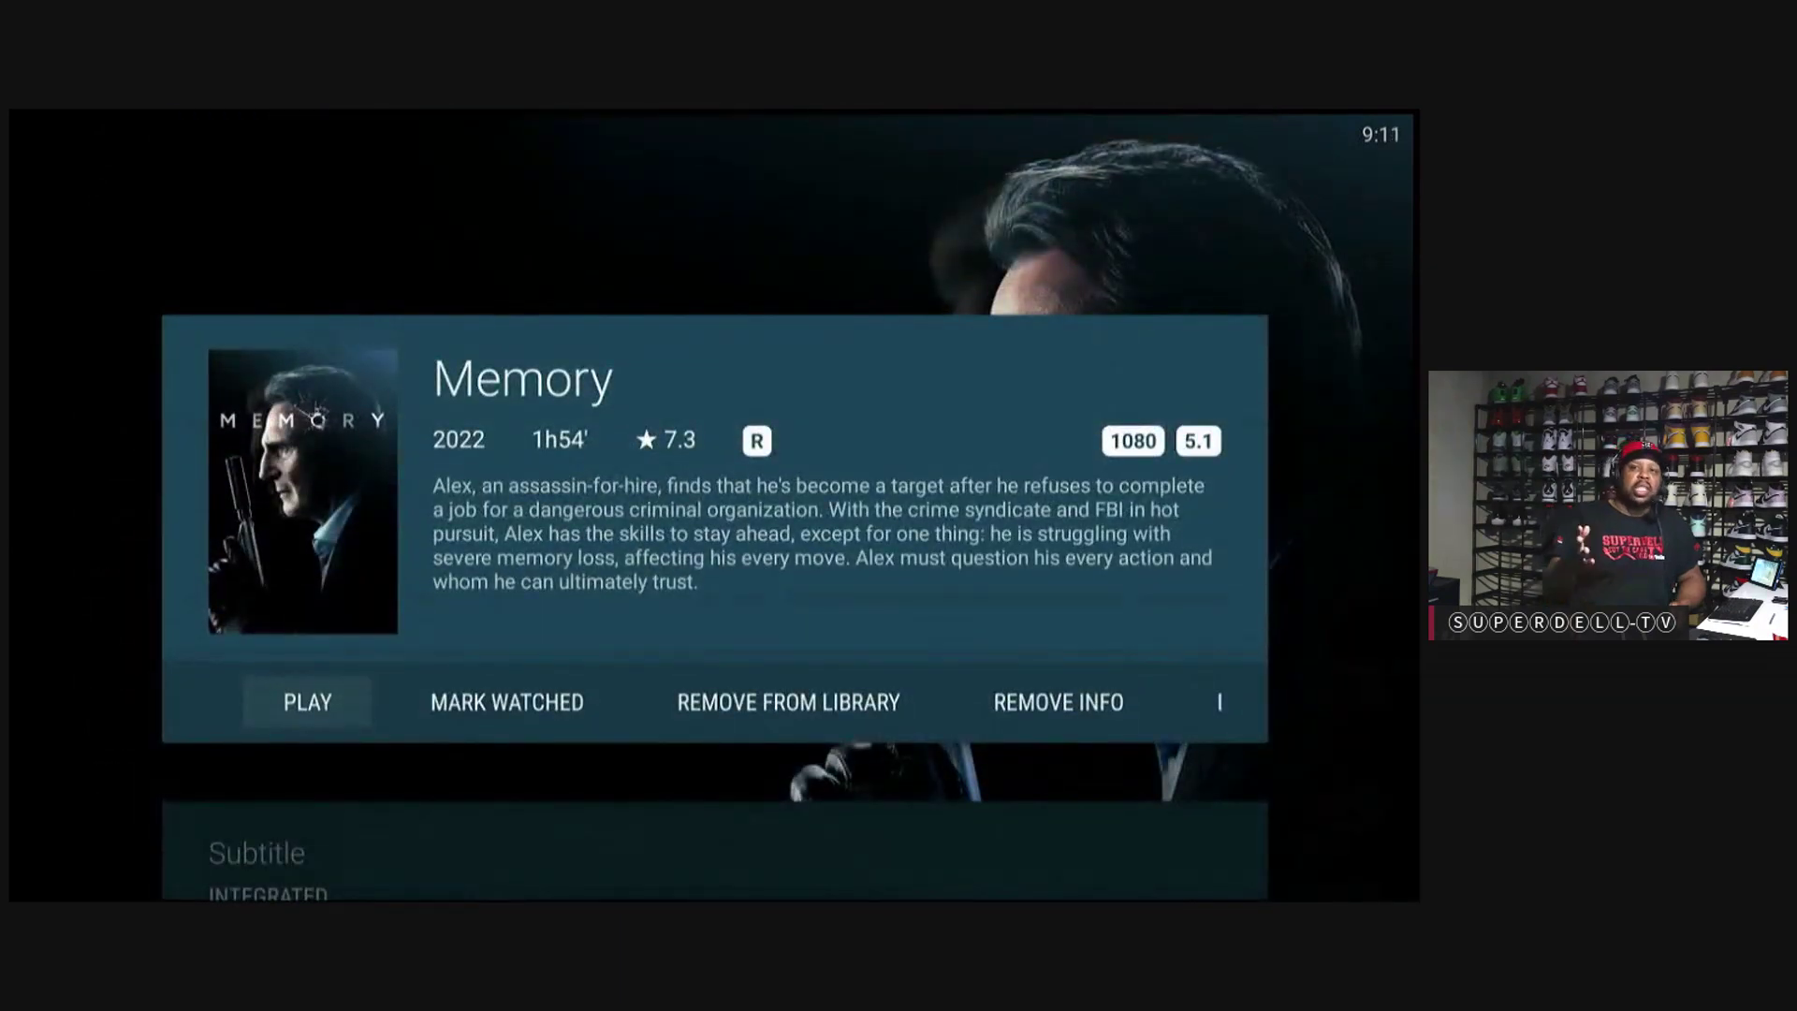
{"action": "key", "text": "Down"}
{"action": "key", "text": "Down"}
{"action": "key", "text": "Down"}
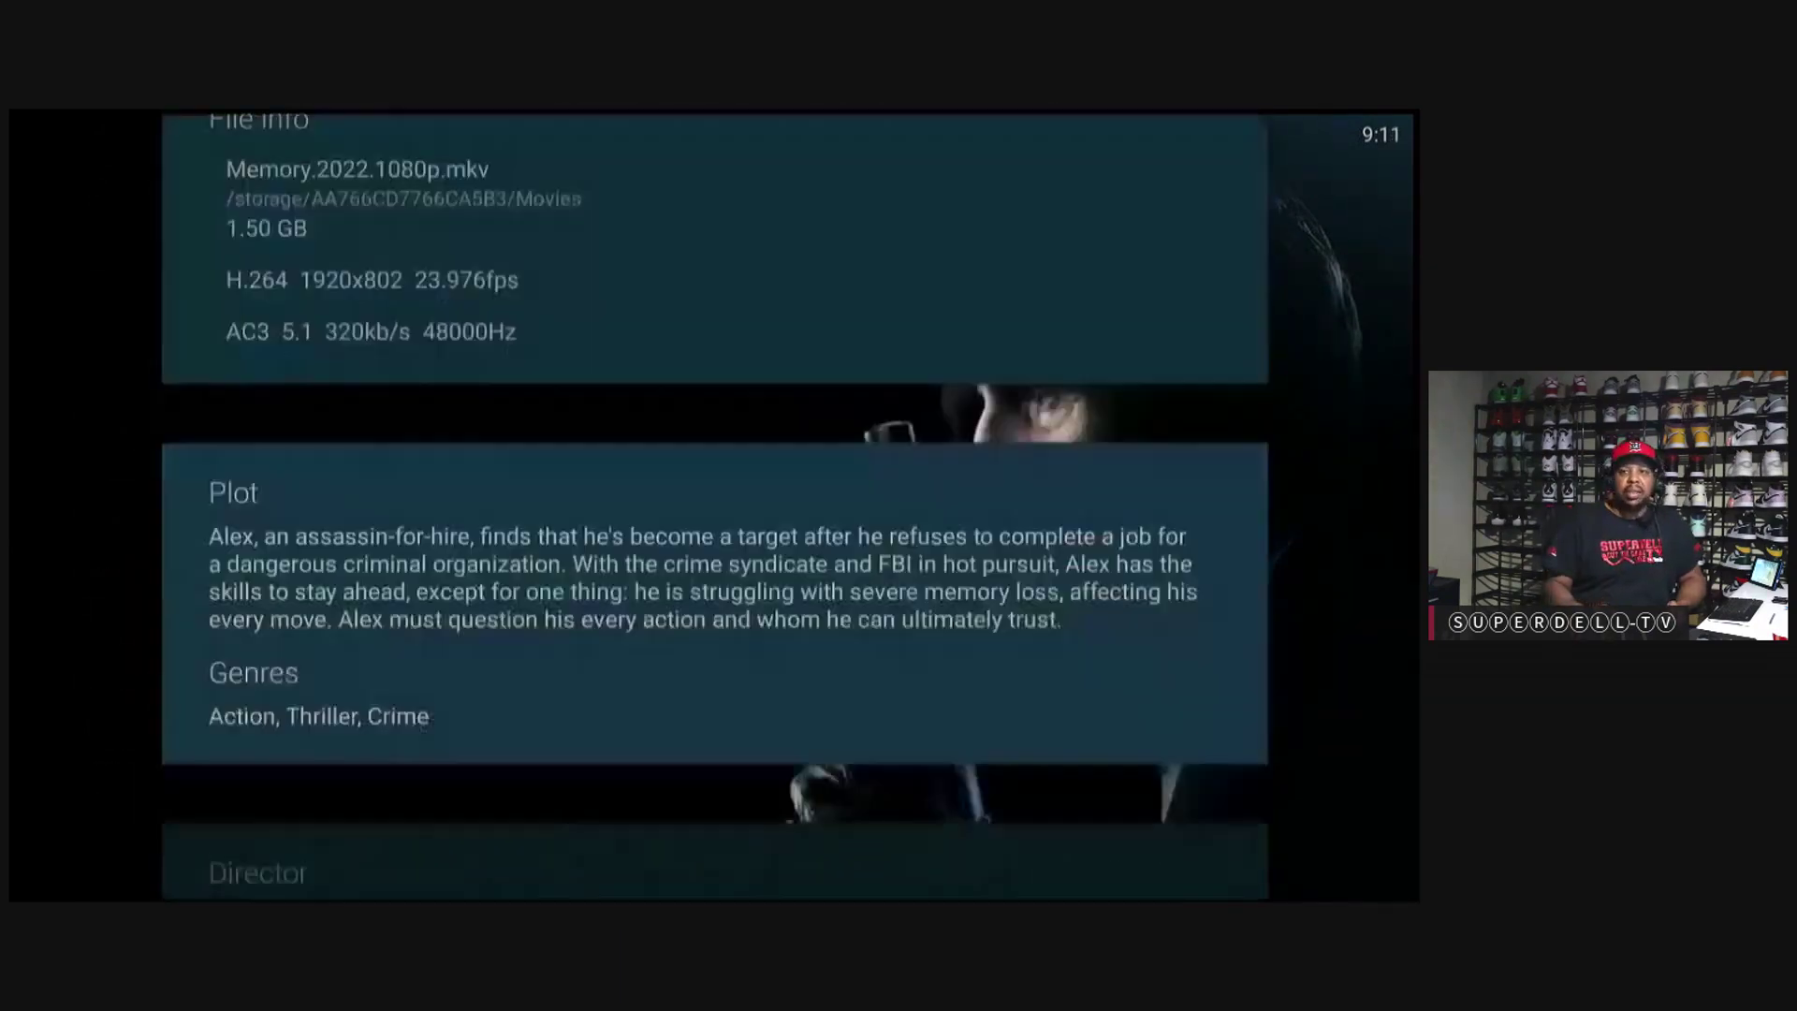
{"action": "key", "text": "Down"}
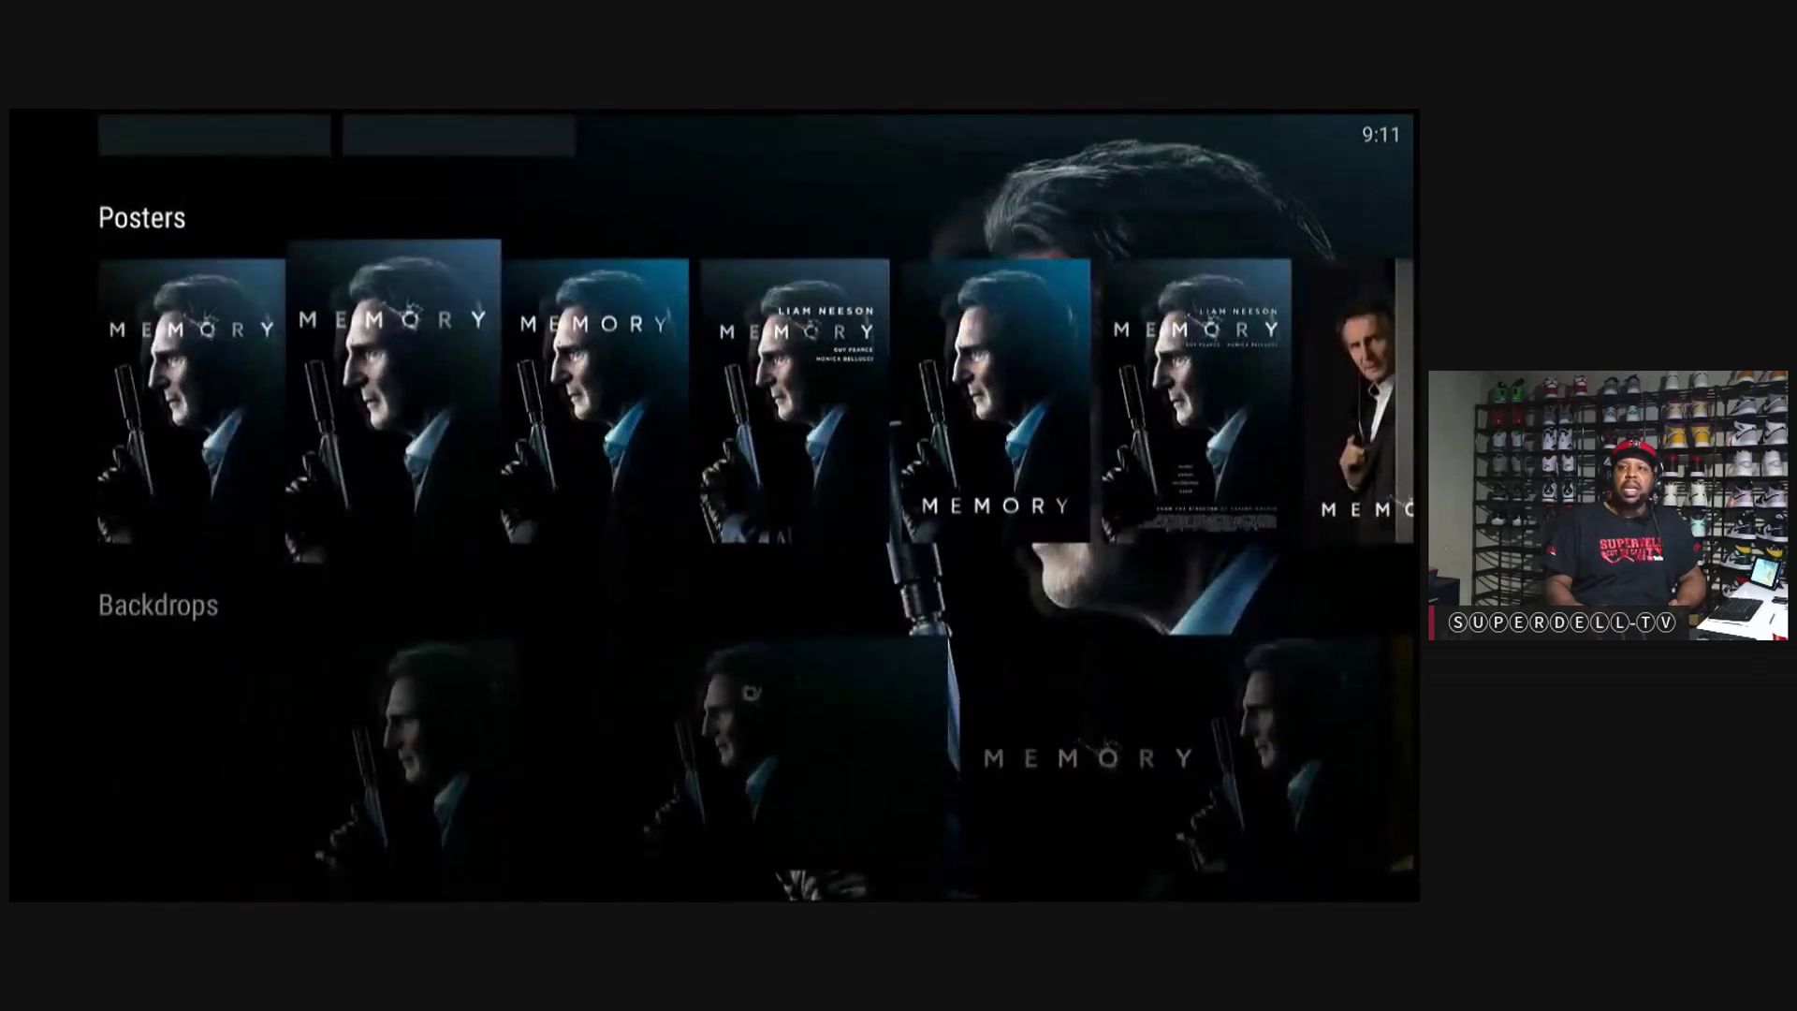
{"action": "key", "text": "Right"}
{"action": "key", "text": "Right"}
{"action": "key", "text": "Right"}
{"action": "key", "text": "Left"}
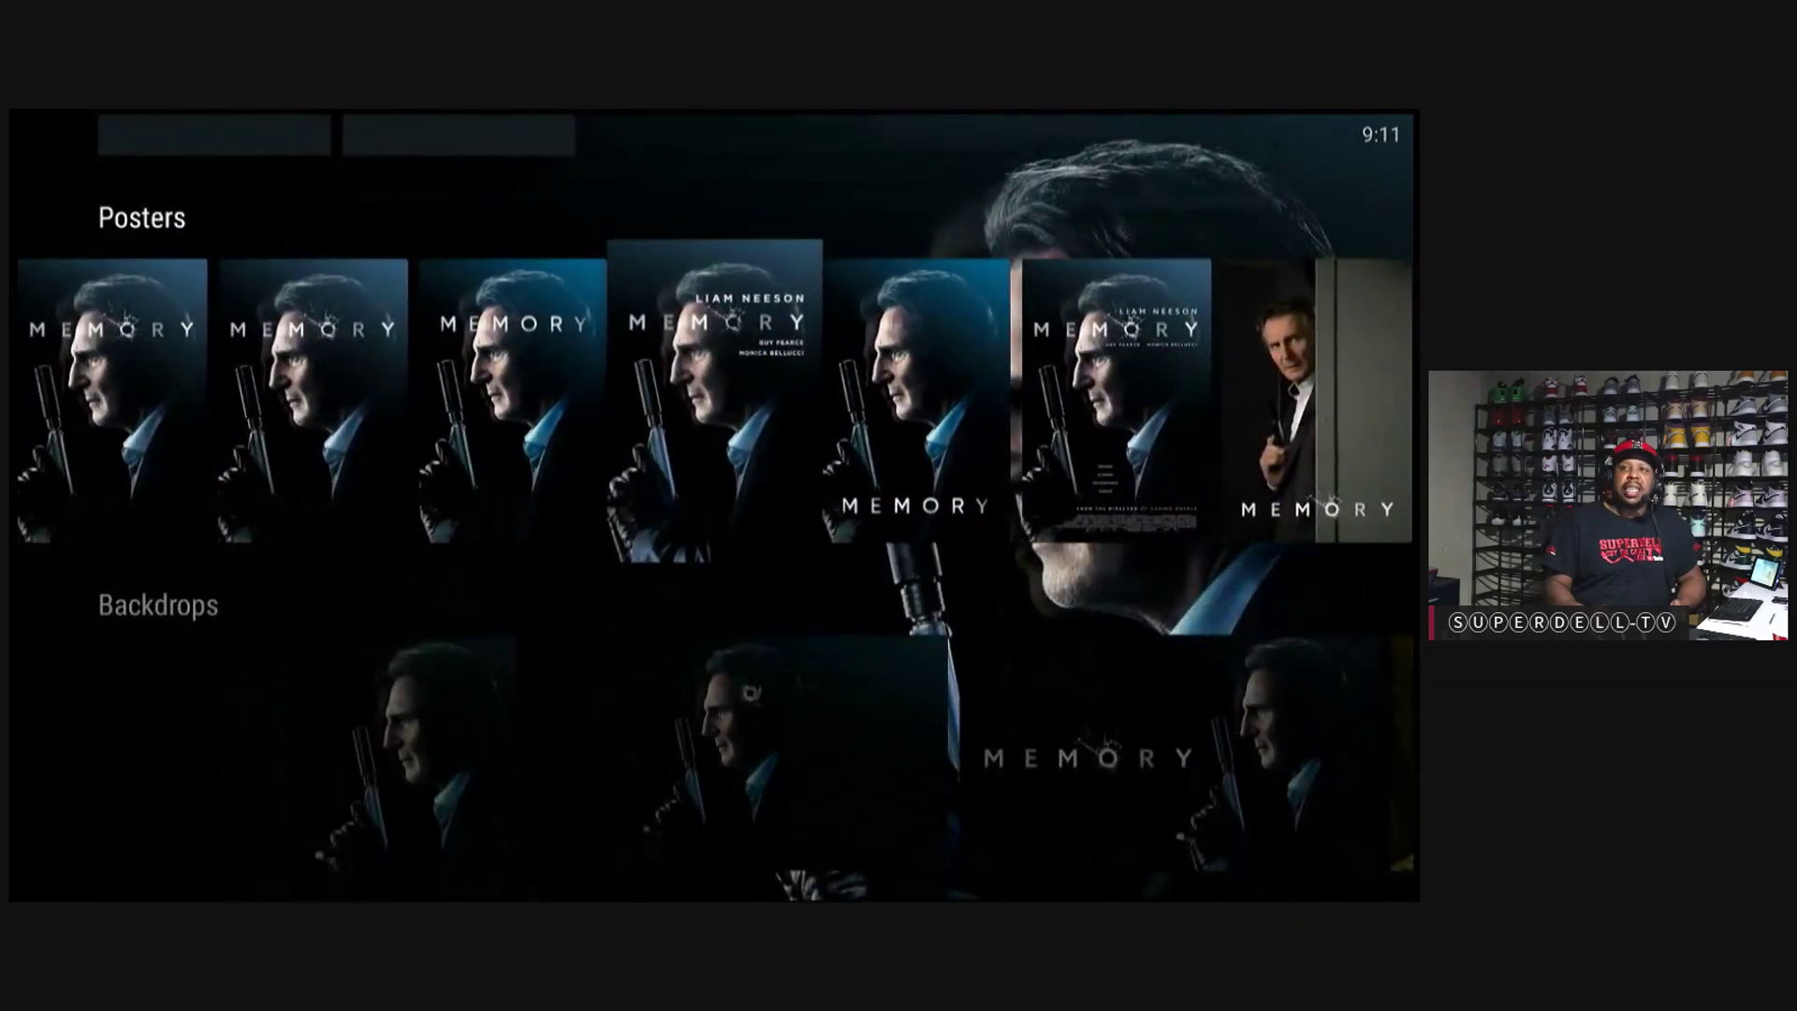
{"action": "key", "text": "Return"}
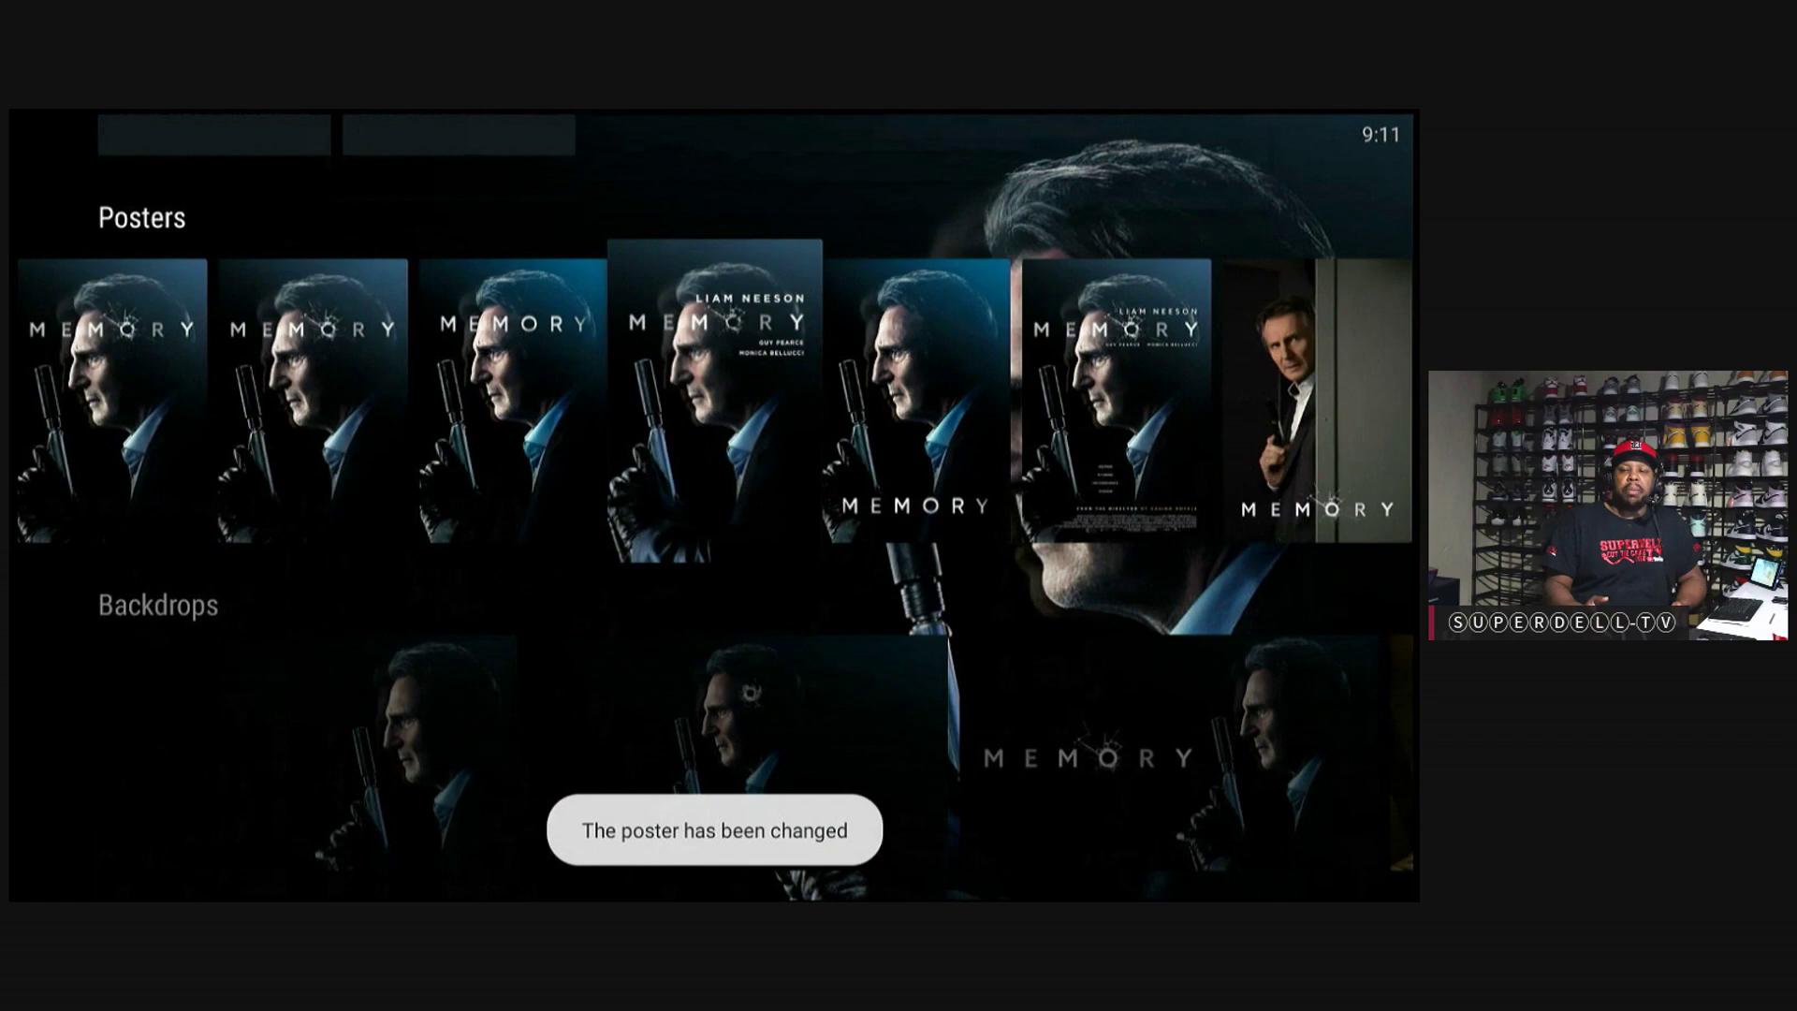
{"action": "key", "text": "Up"}
{"action": "key", "text": "Up"}
{"action": "key", "text": "Up"}
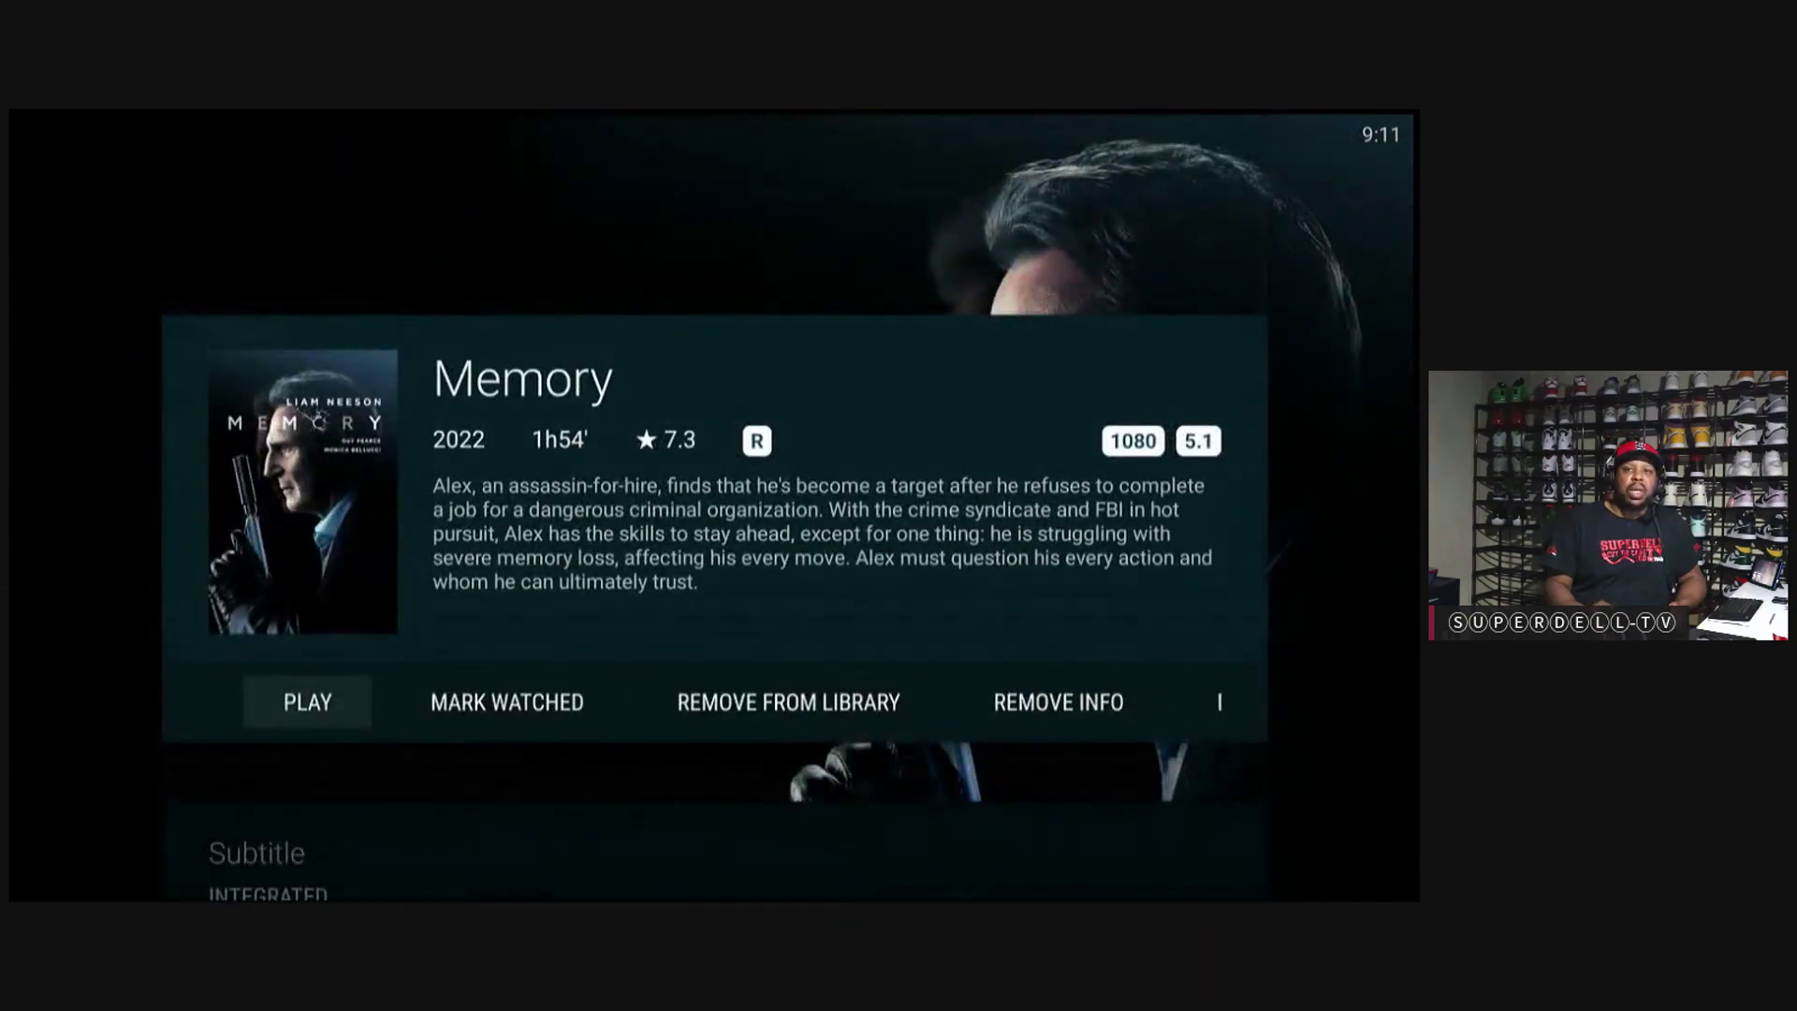
Step: Reopen Memory's details and set the MEMORY title image as its backdrop
{"action": "key", "text": "Escape"}
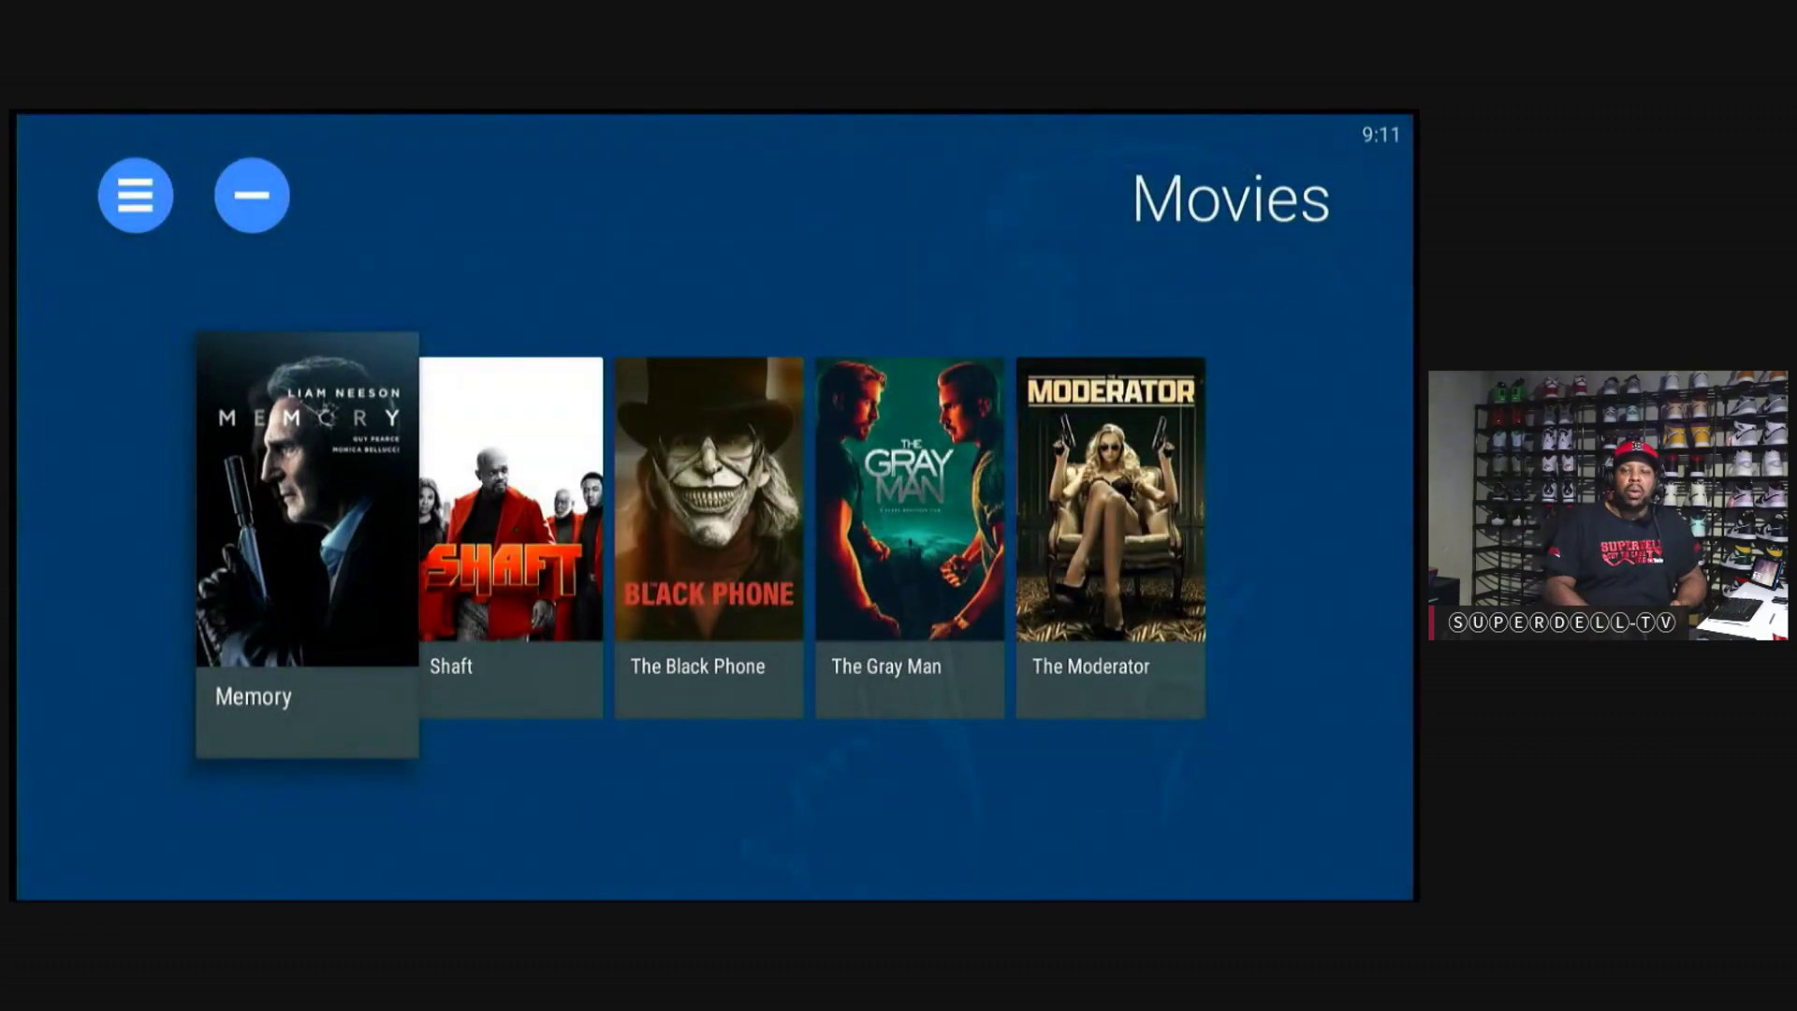
{"action": "key", "text": "Return"}
{"action": "key", "text": "Down"}
{"action": "key", "text": "Down"}
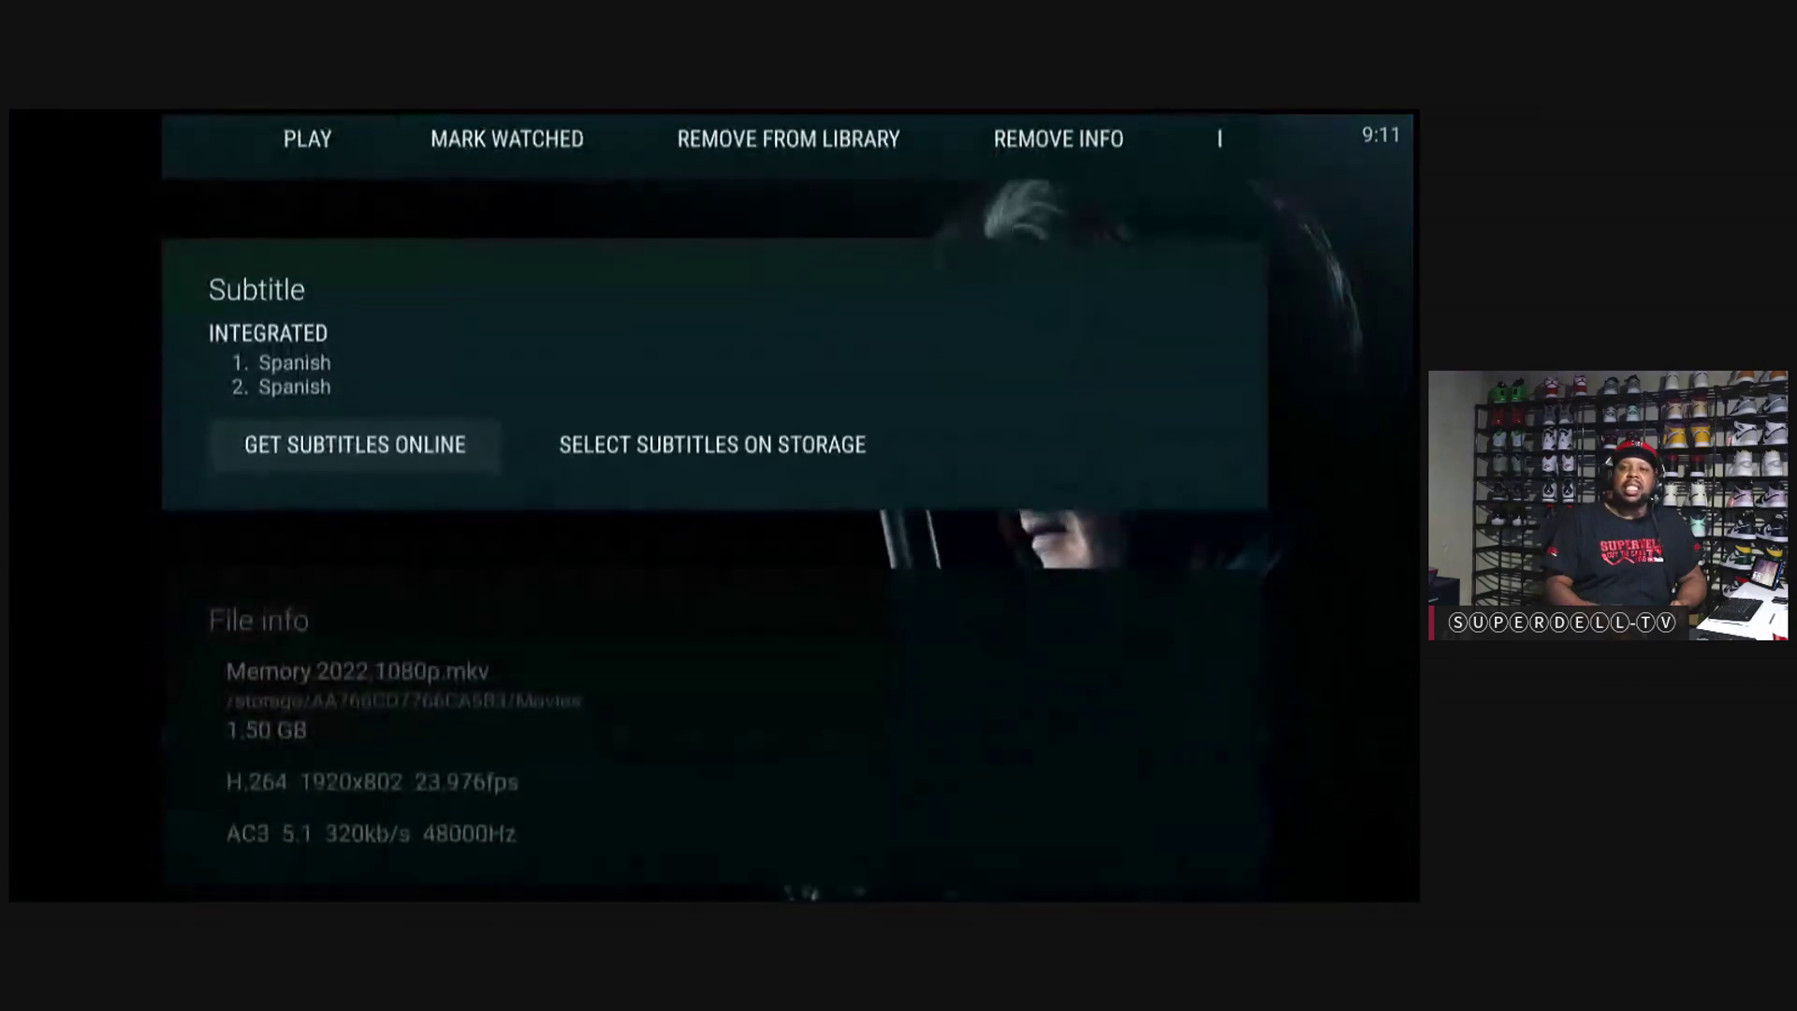
{"action": "key", "text": "Down"}
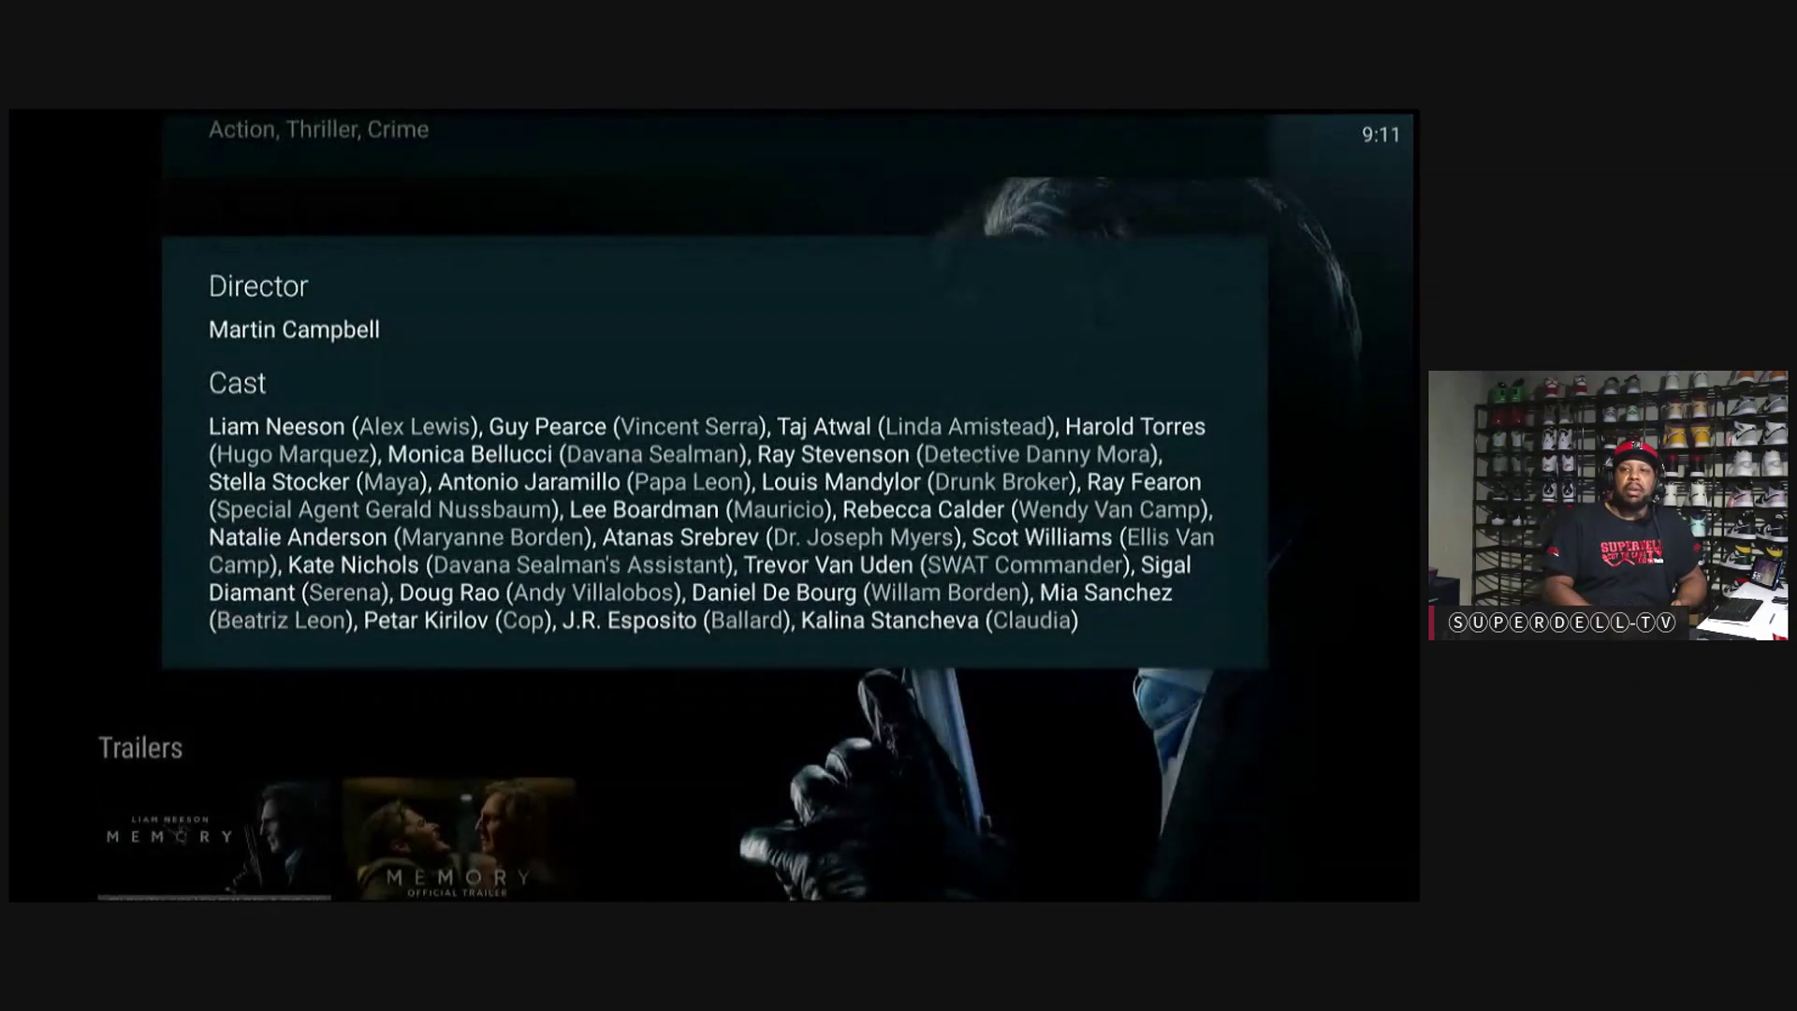
{"action": "key", "text": "Down"}
{"action": "key", "text": "Down"}
{"action": "key", "text": "Down"}
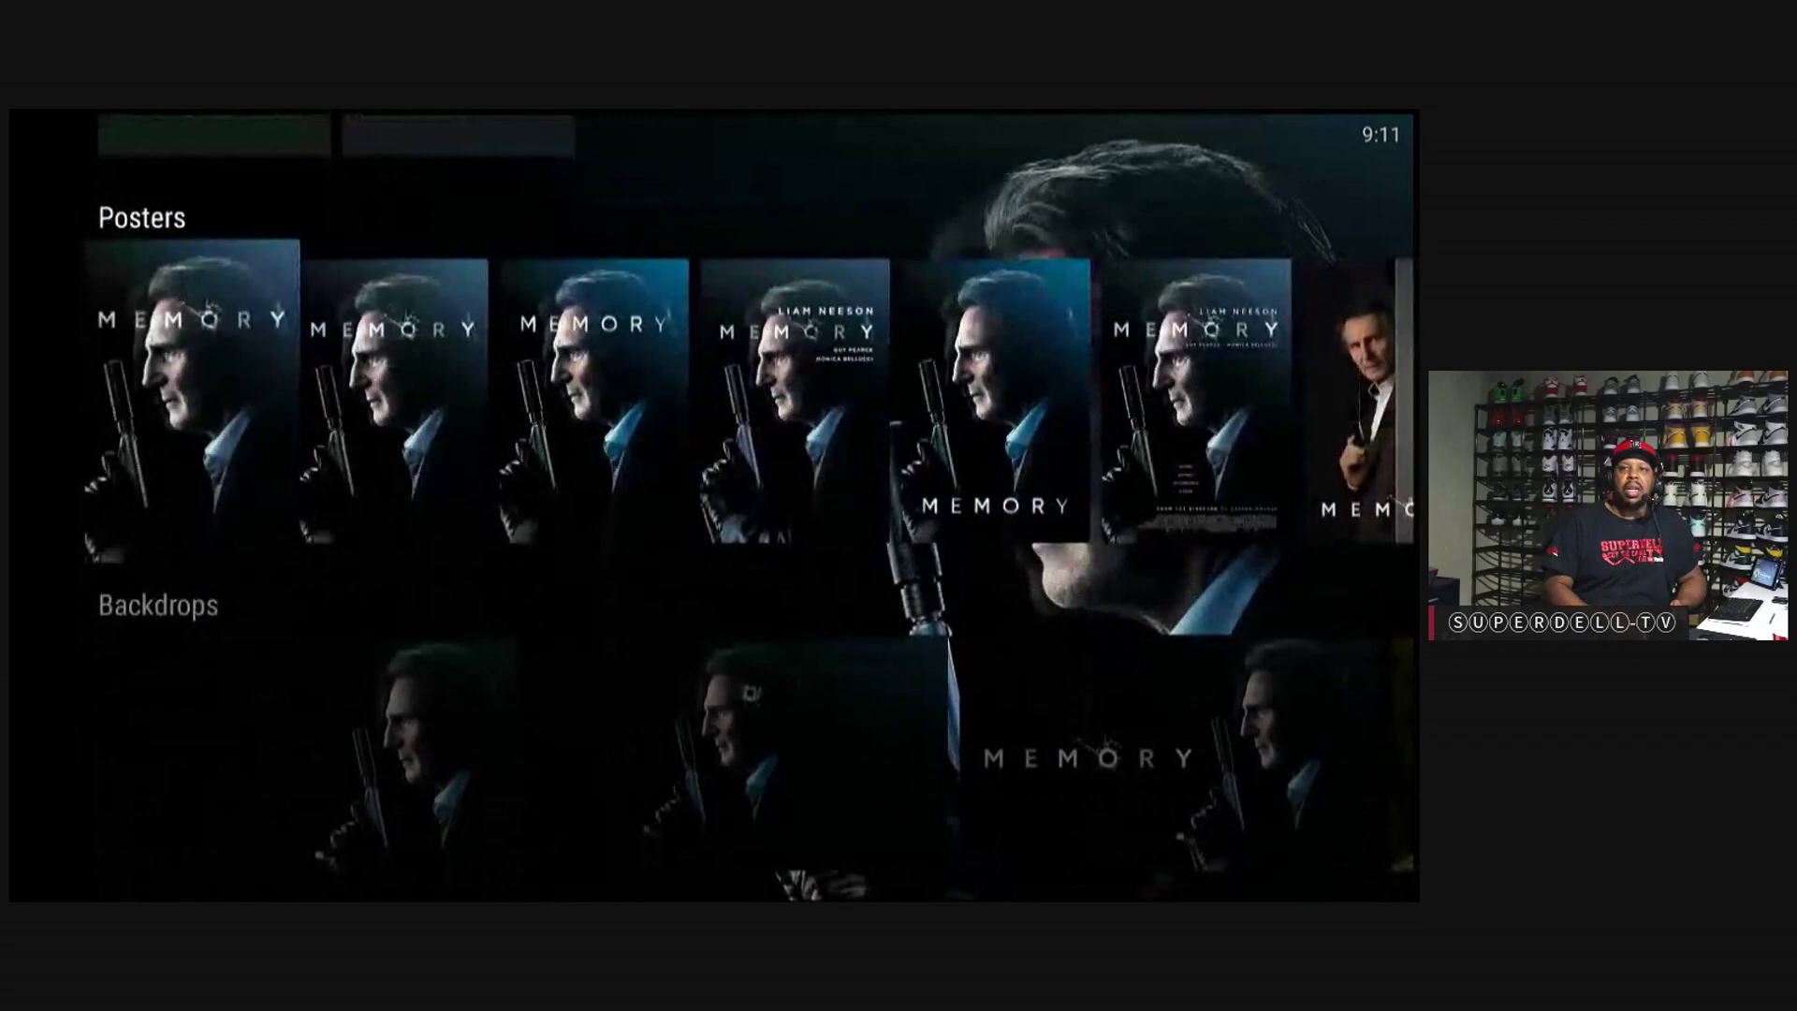
{"action": "key", "text": "Right"}
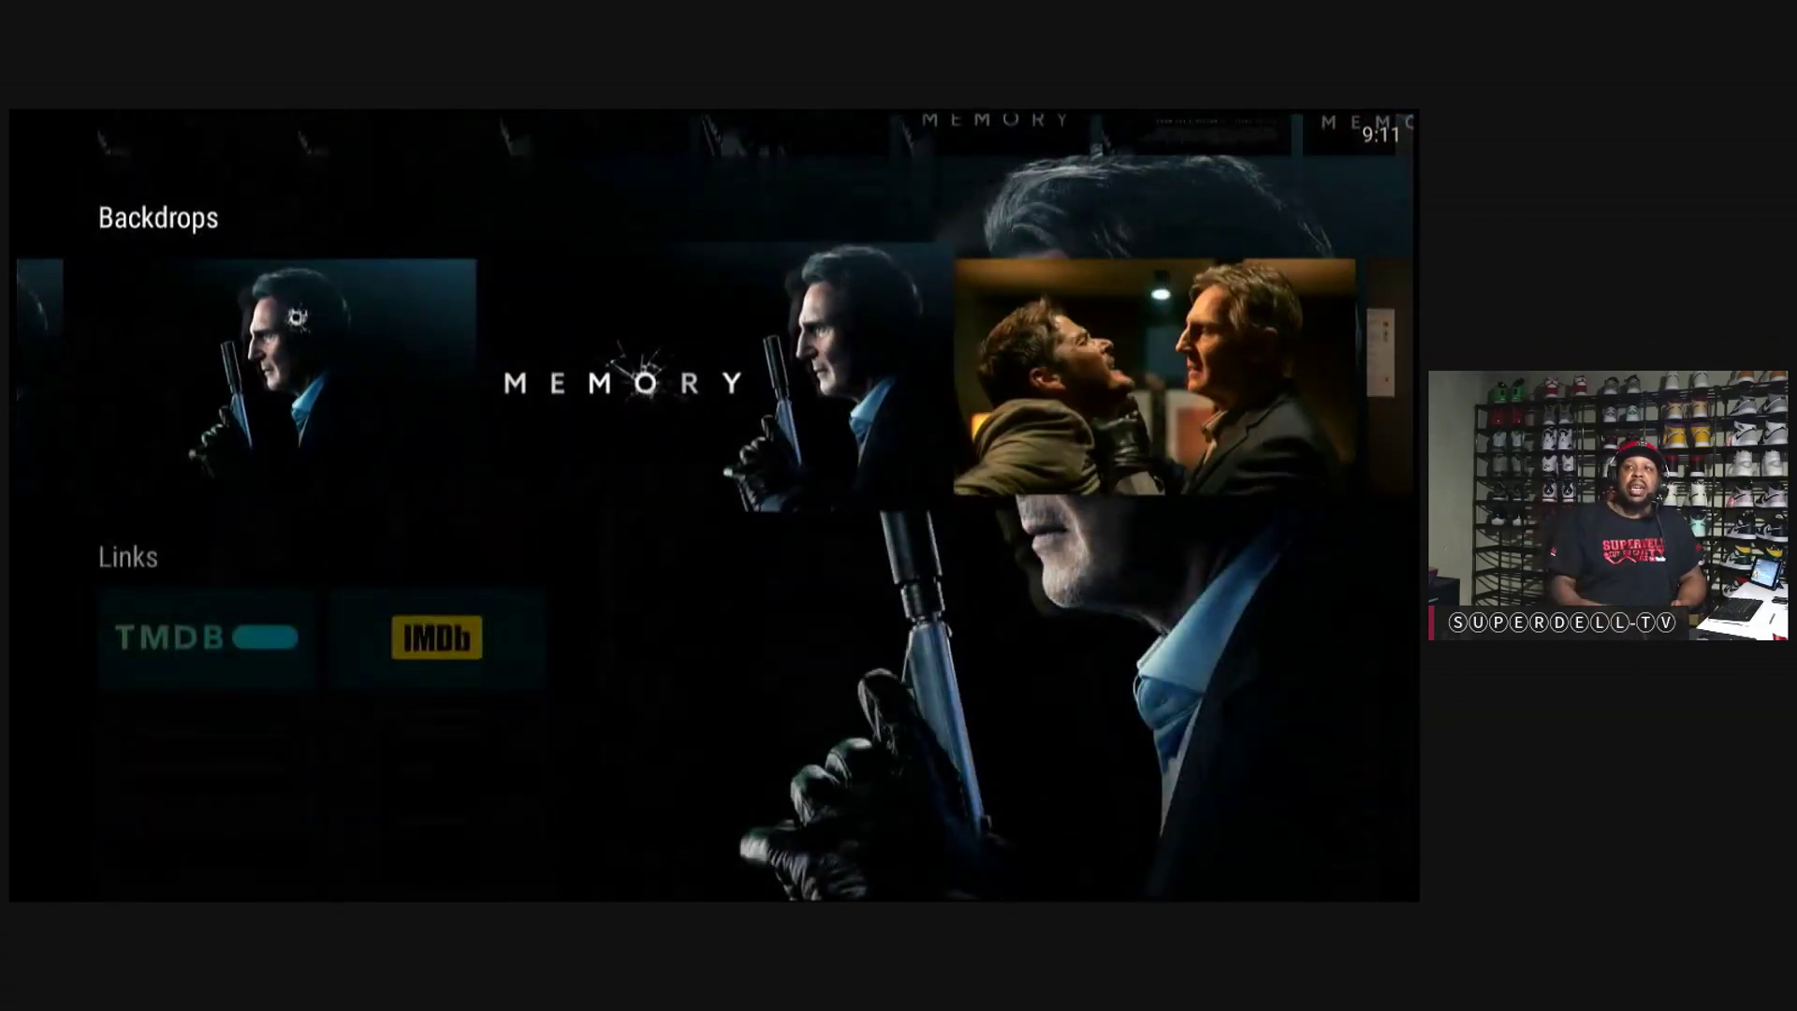
{"action": "key", "text": "Left"}
{"action": "key", "text": "Return"}
Step: Scroll Memory's details from the top down to the subtitle options, backdrops and links
{"action": "key", "text": "Up"}
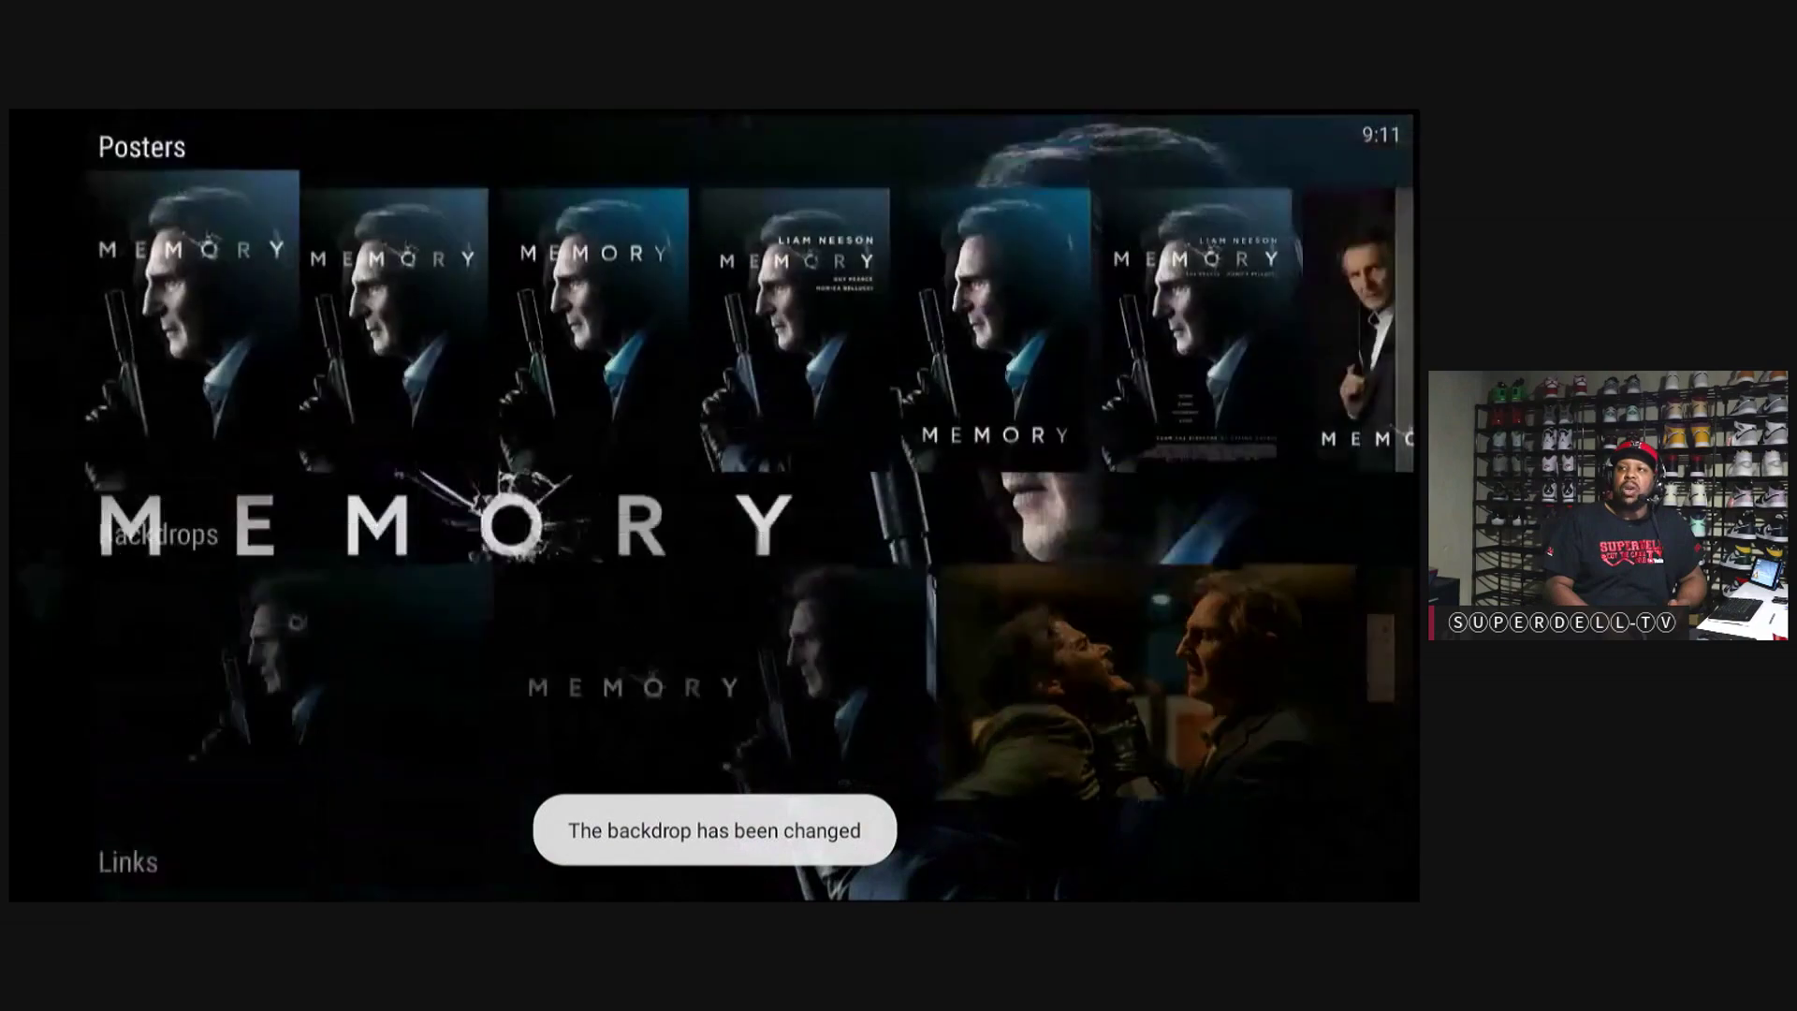
{"action": "key", "text": "Up"}
{"action": "key", "text": "Up"}
{"action": "key", "text": "Up"}
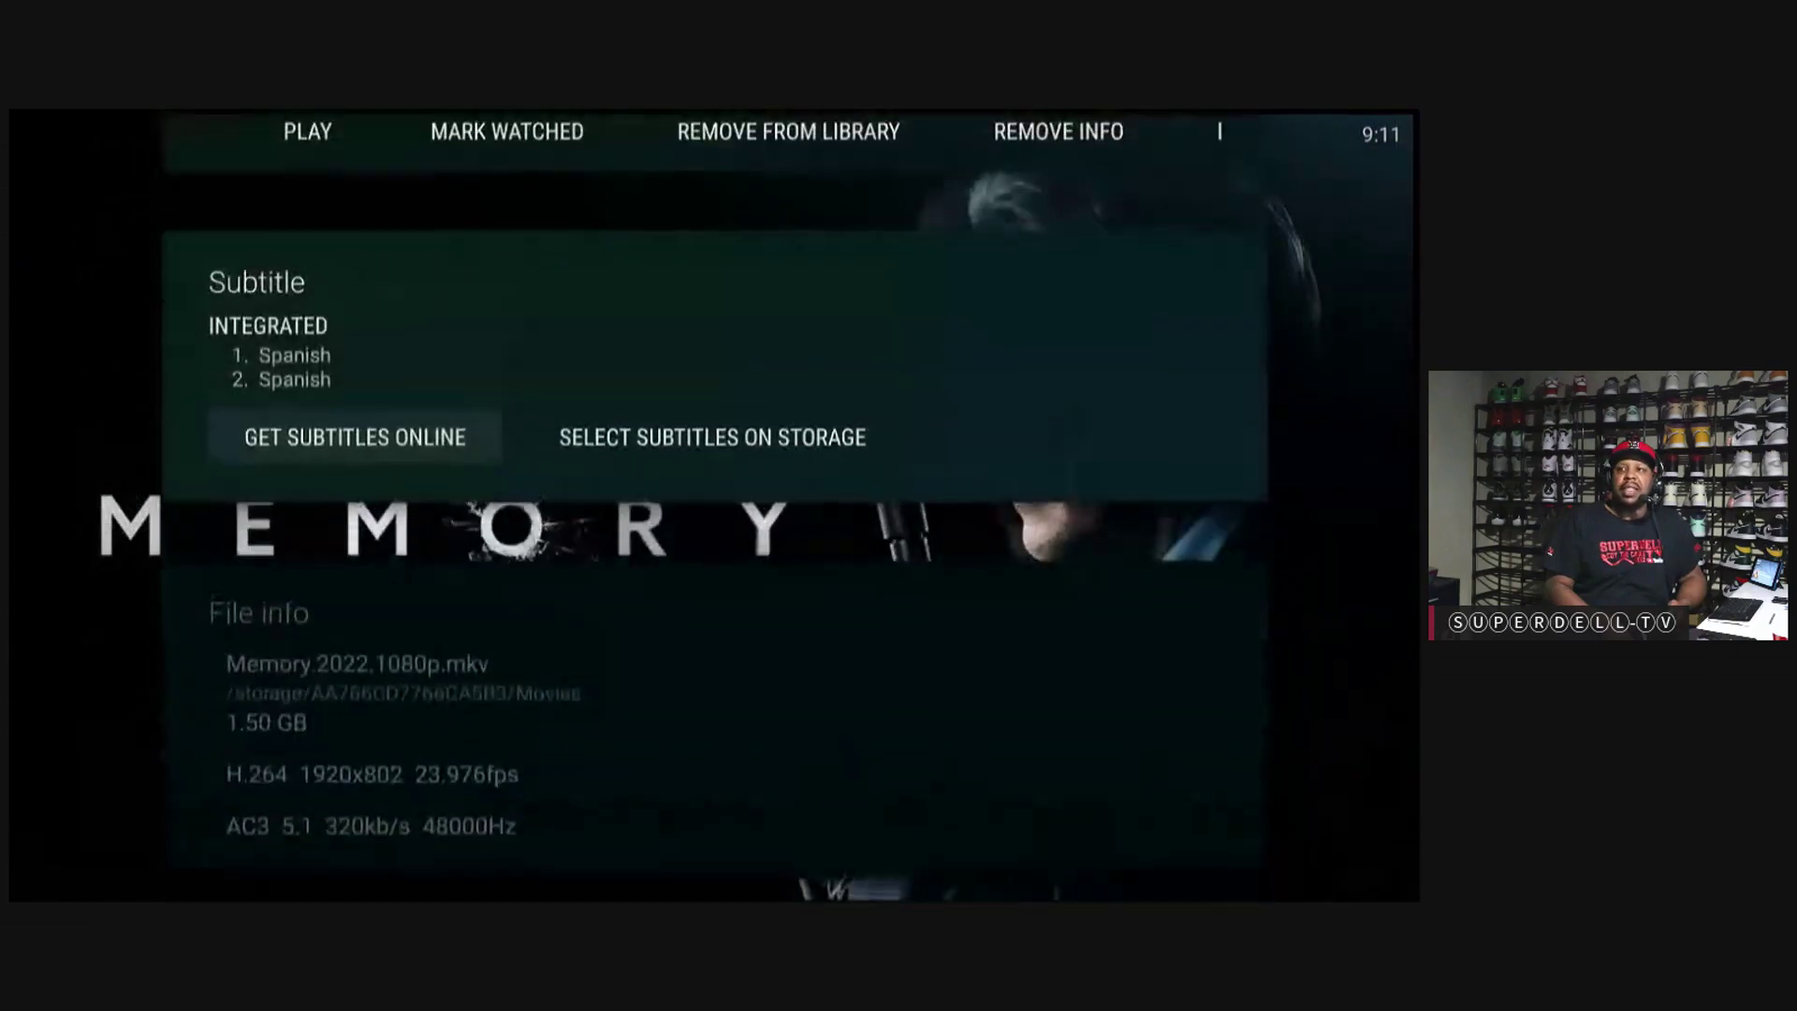
{"action": "key", "text": "Up"}
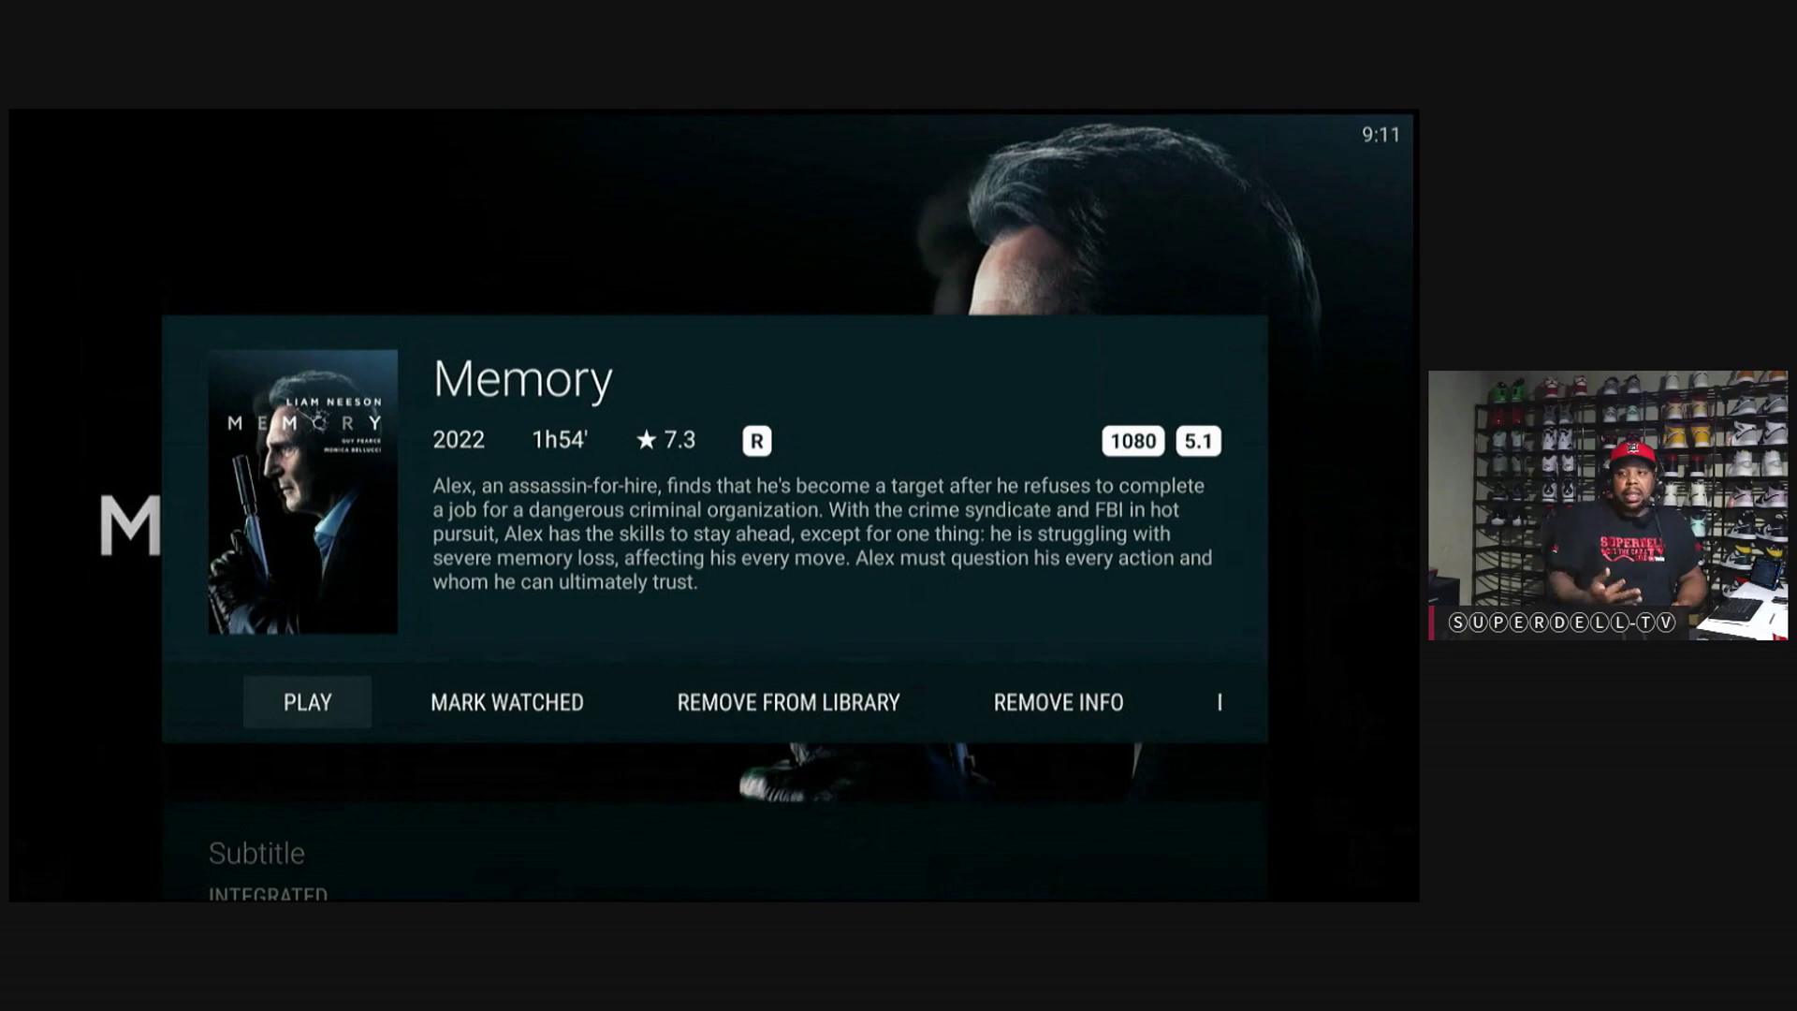
{"action": "key", "text": "Down"}
{"action": "key", "text": "Down"}
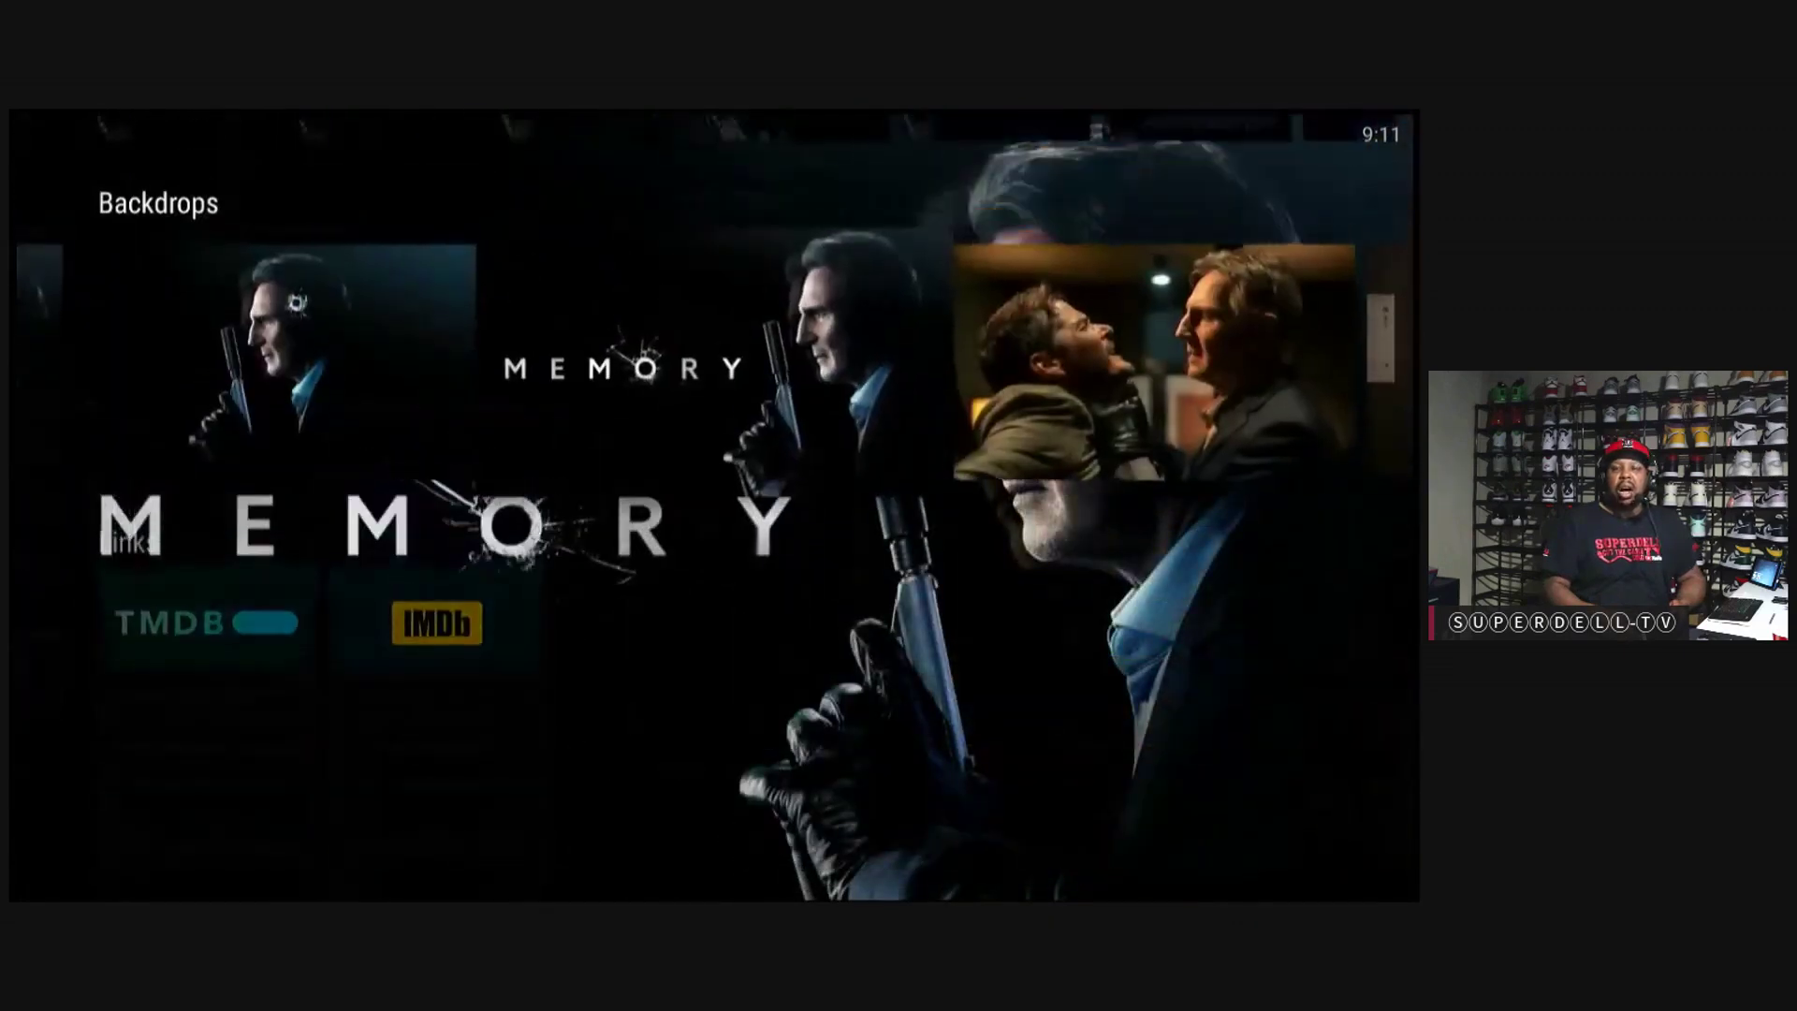
{"action": "key", "text": "Up"}
Step: Back out of Memory's details to the library home screen
{"action": "key", "text": "Escape"}
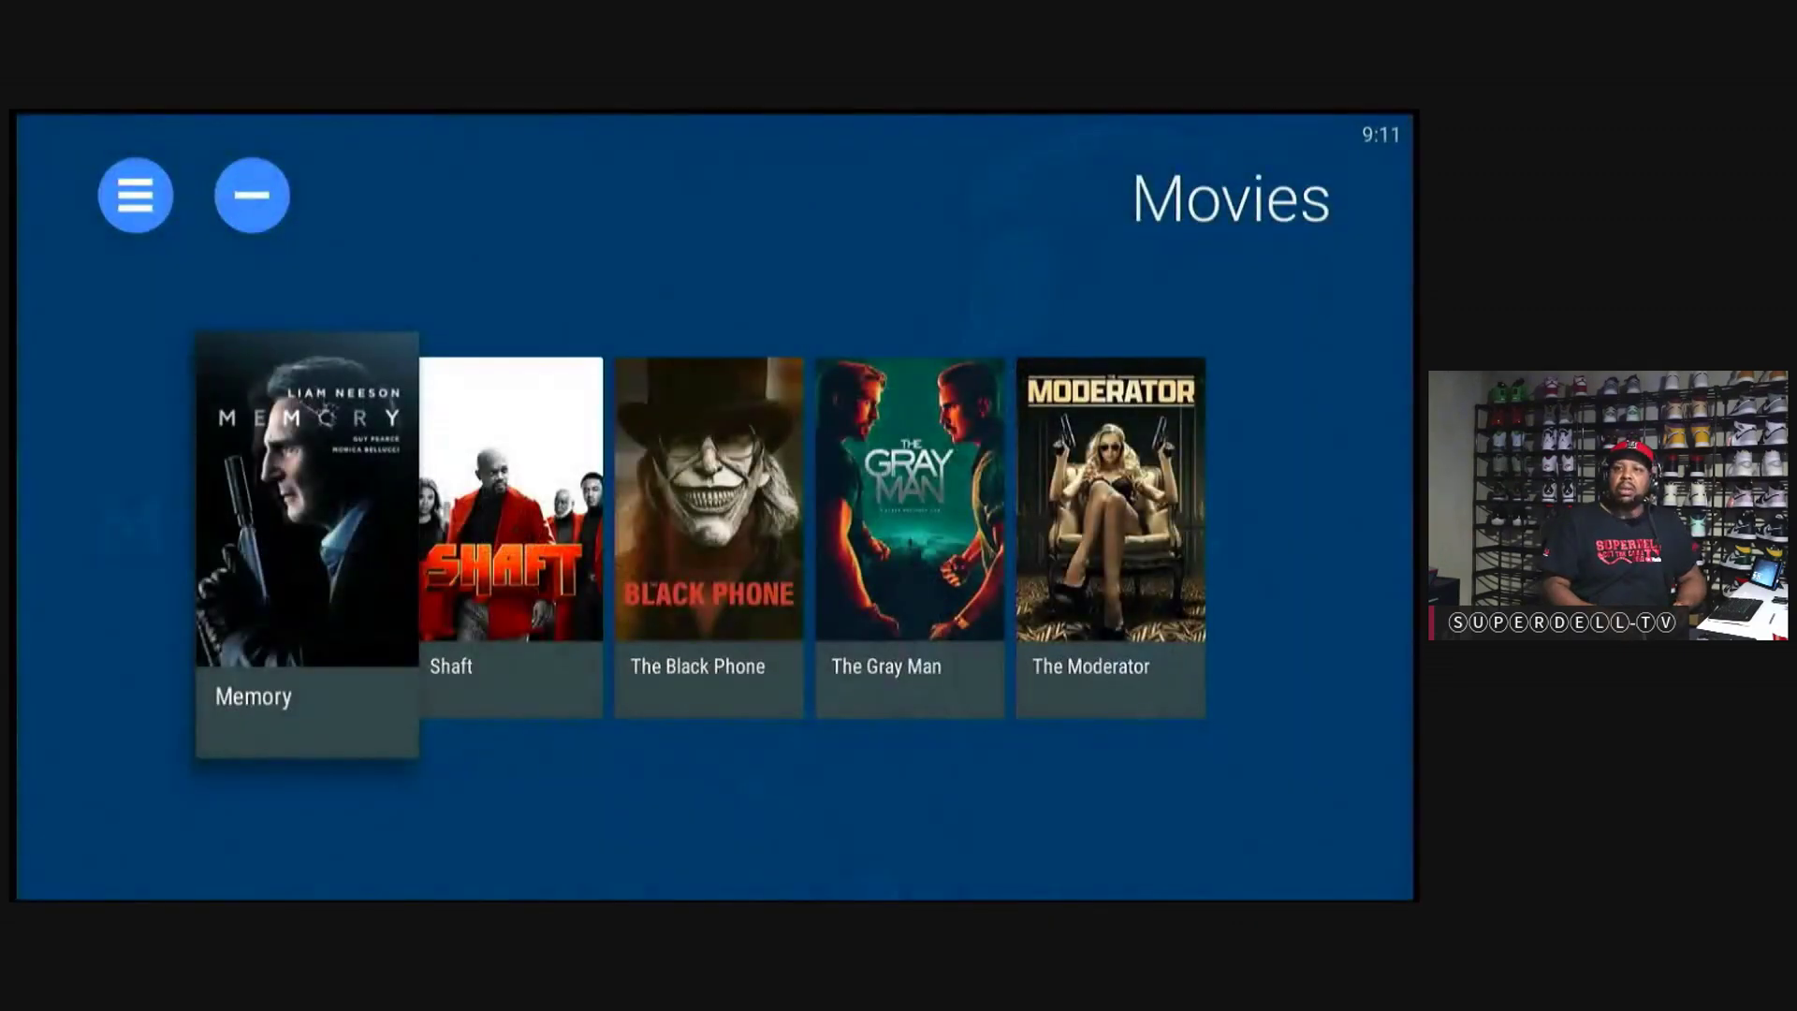
{"action": "key", "text": "Escape"}
{"action": "key", "text": "Left"}
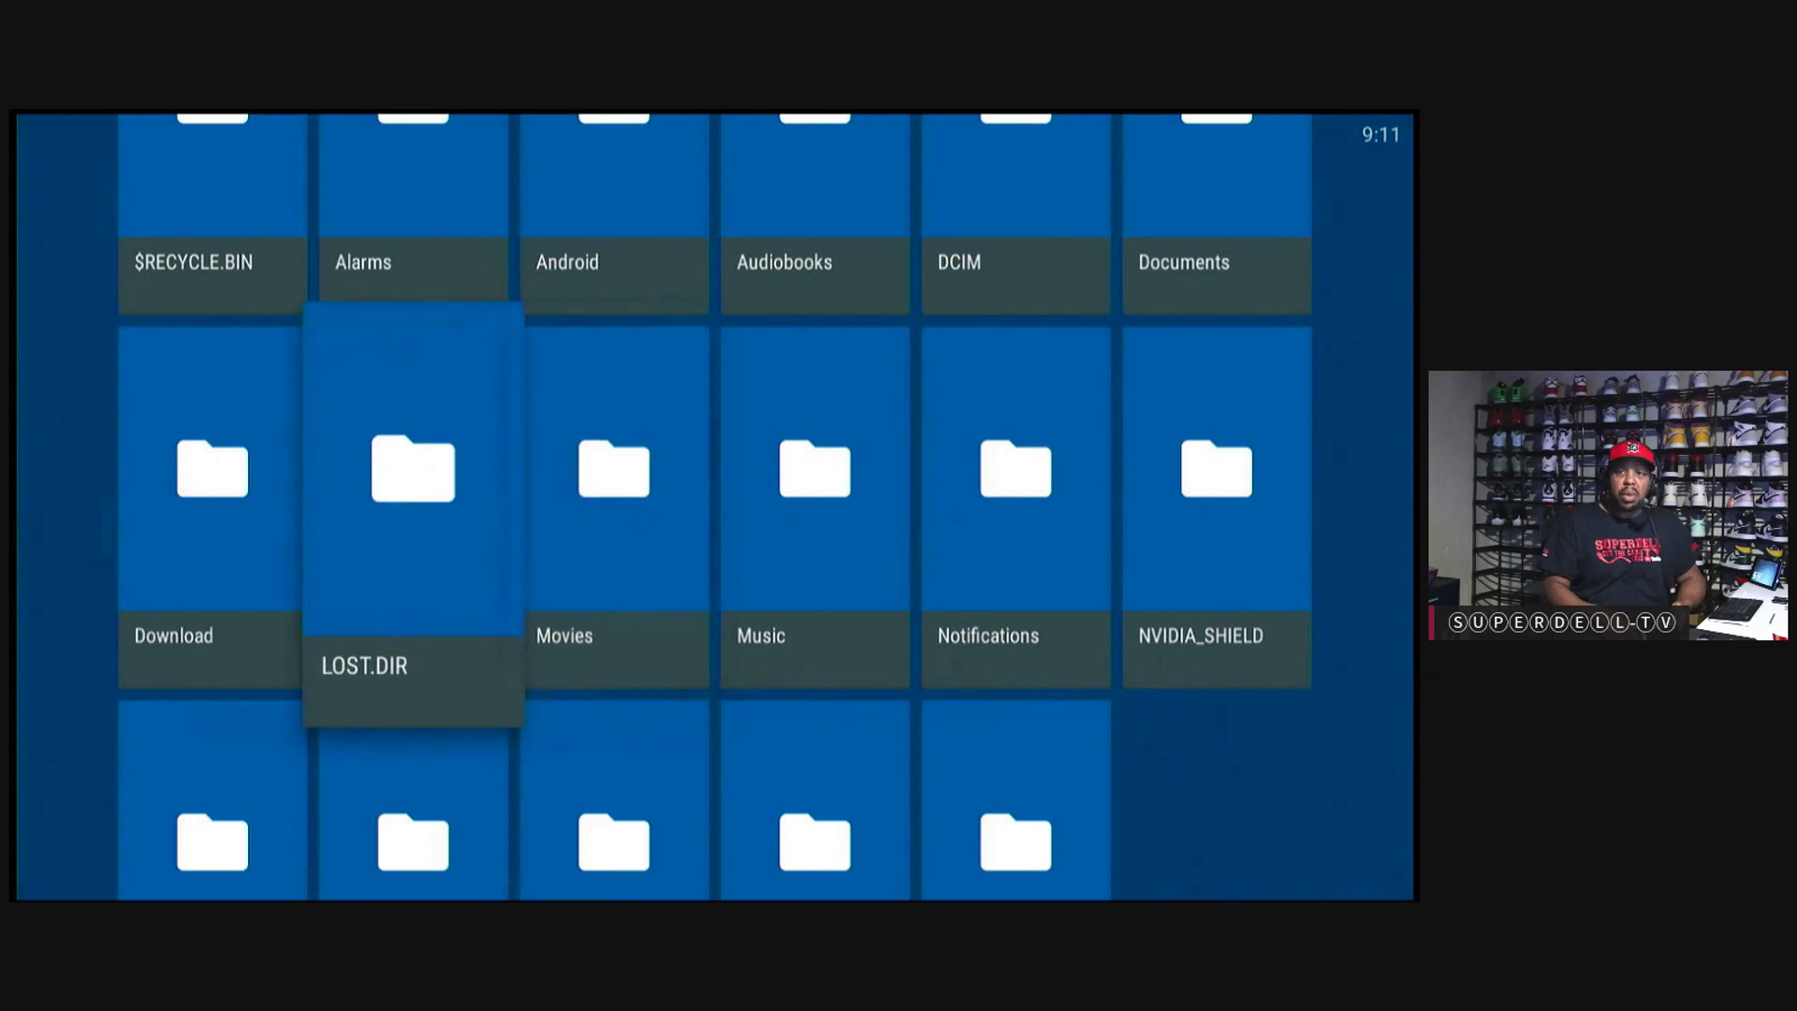
{"action": "key", "text": "Escape"}
Step: Open Movies > All movies from the side menu and open Shaft's details
{"action": "key", "text": "Left"}
{"action": "key", "text": "Left"}
{"action": "key", "text": "Left"}
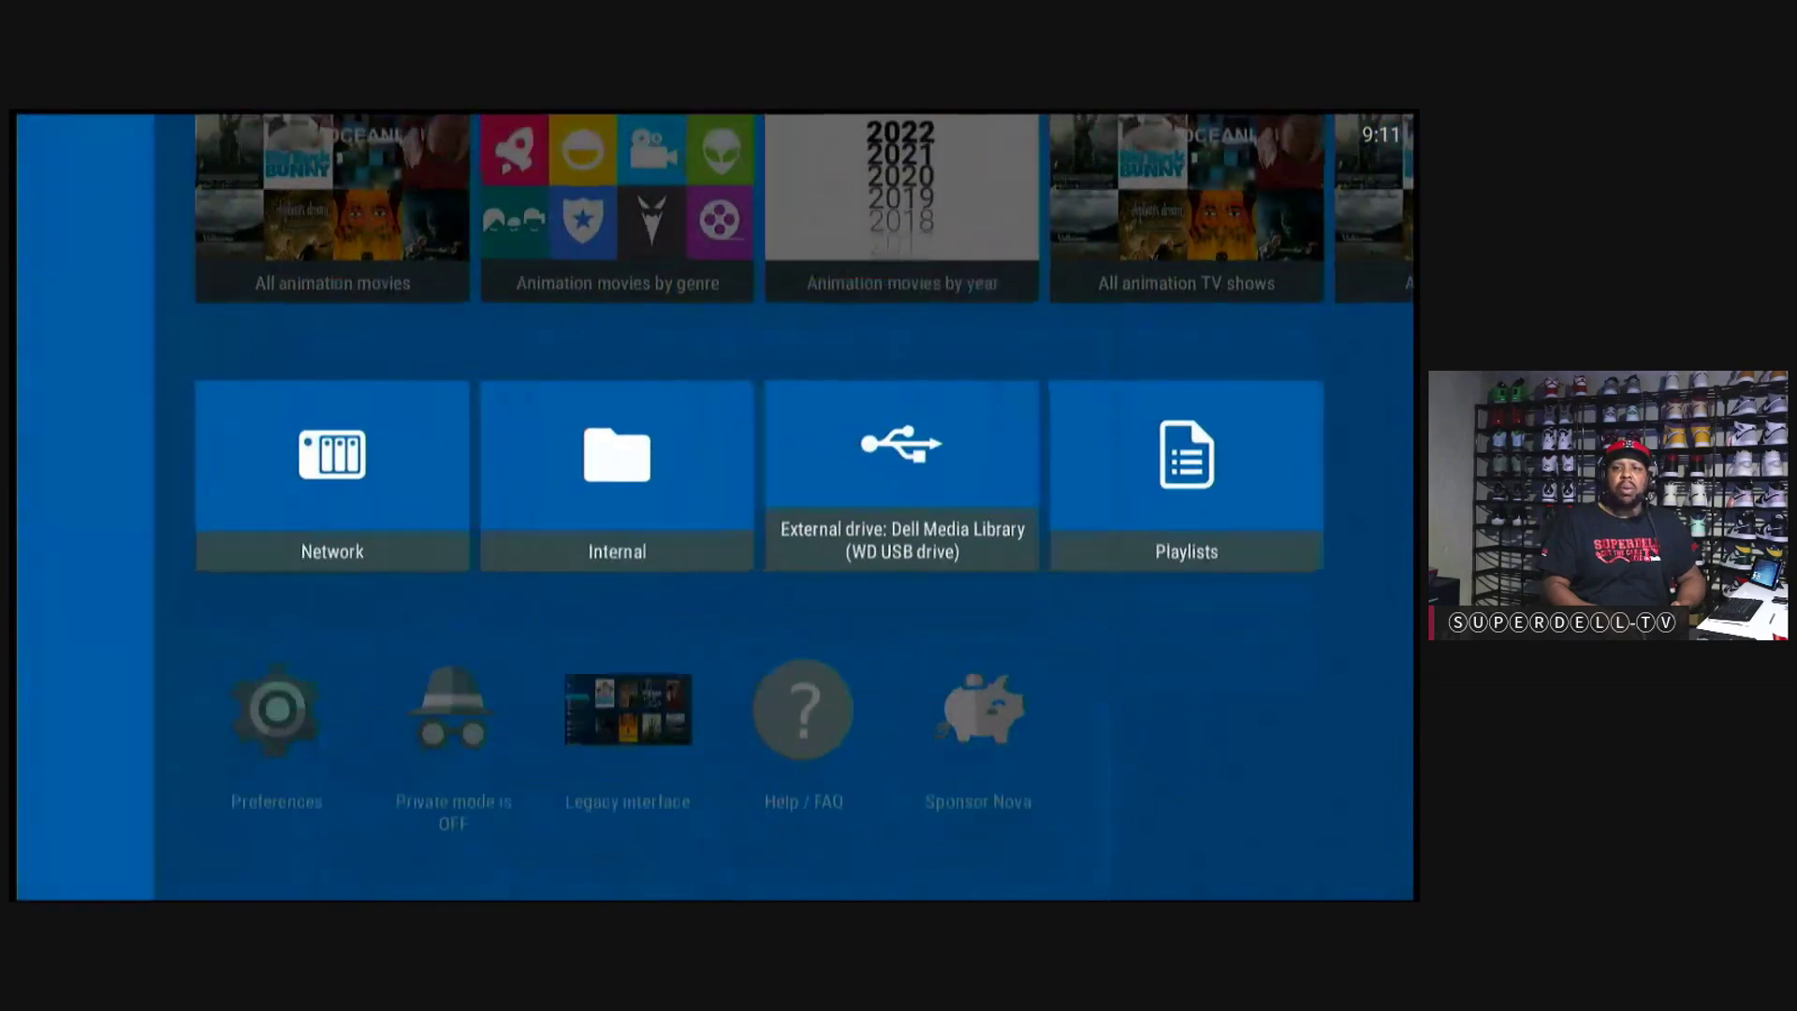
{"action": "key", "text": "Up"}
{"action": "key", "text": "Up"}
{"action": "key", "text": "Up"}
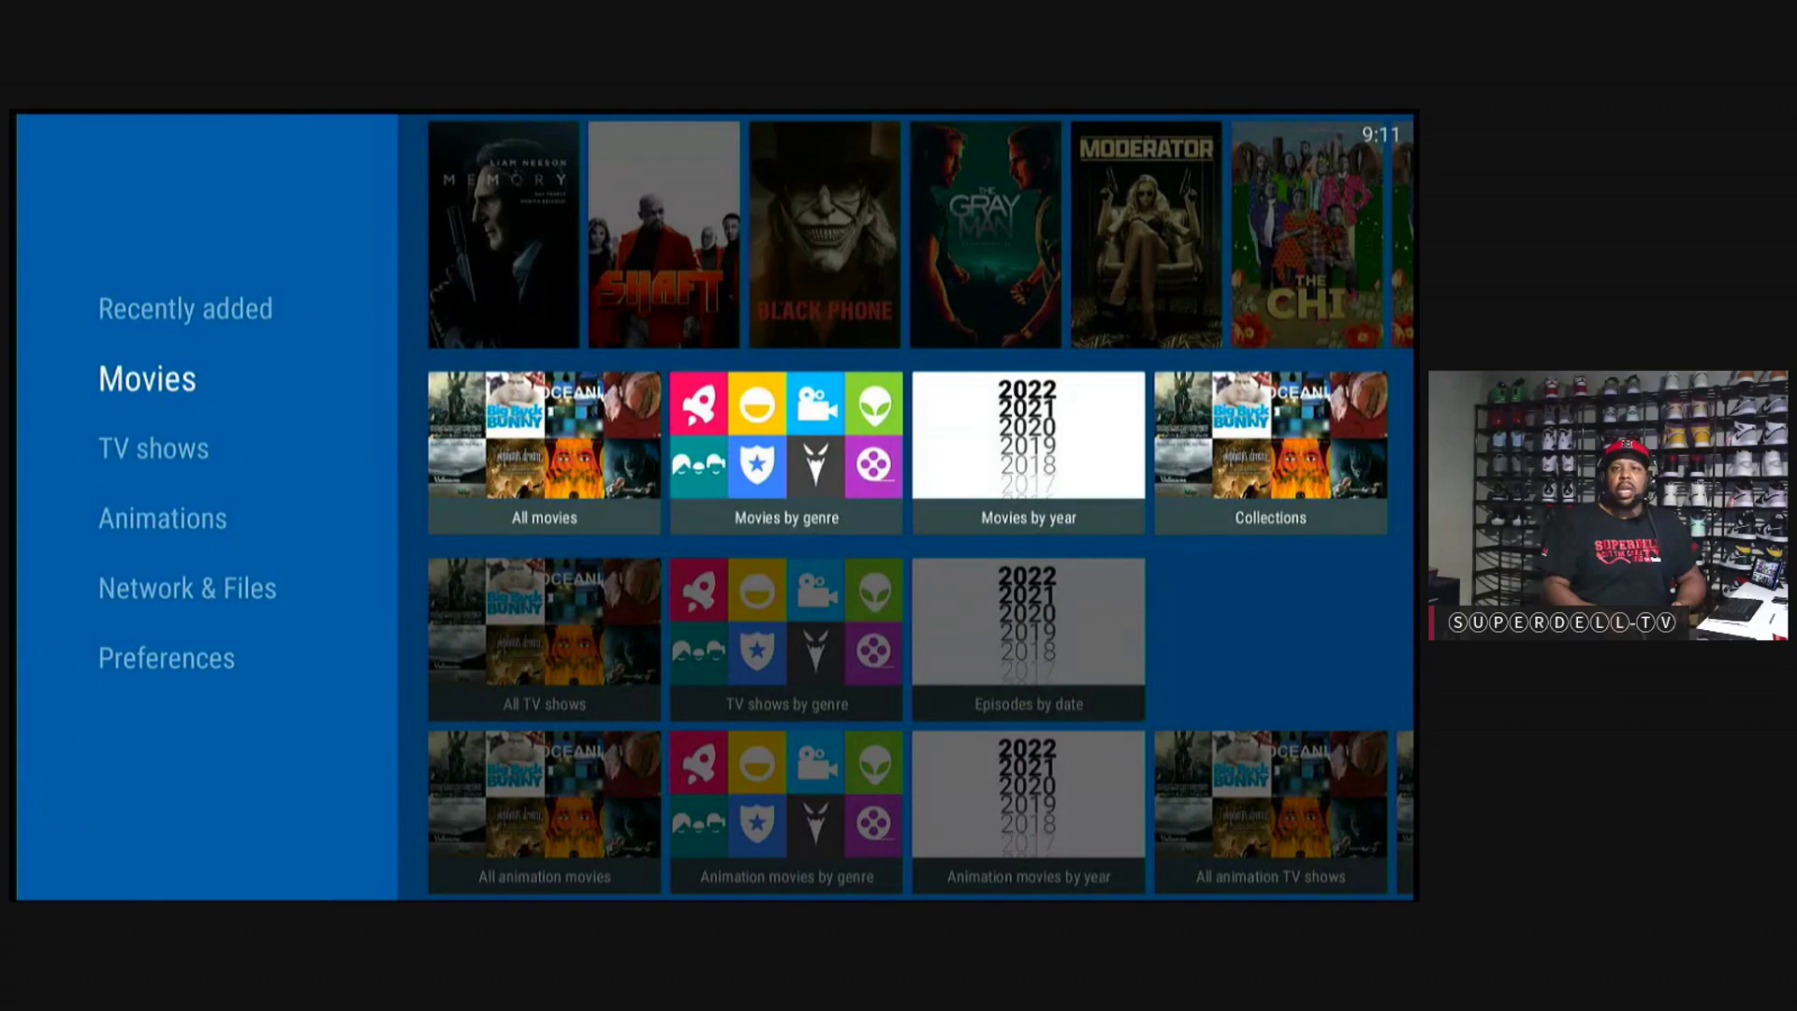
{"action": "key", "text": "Right"}
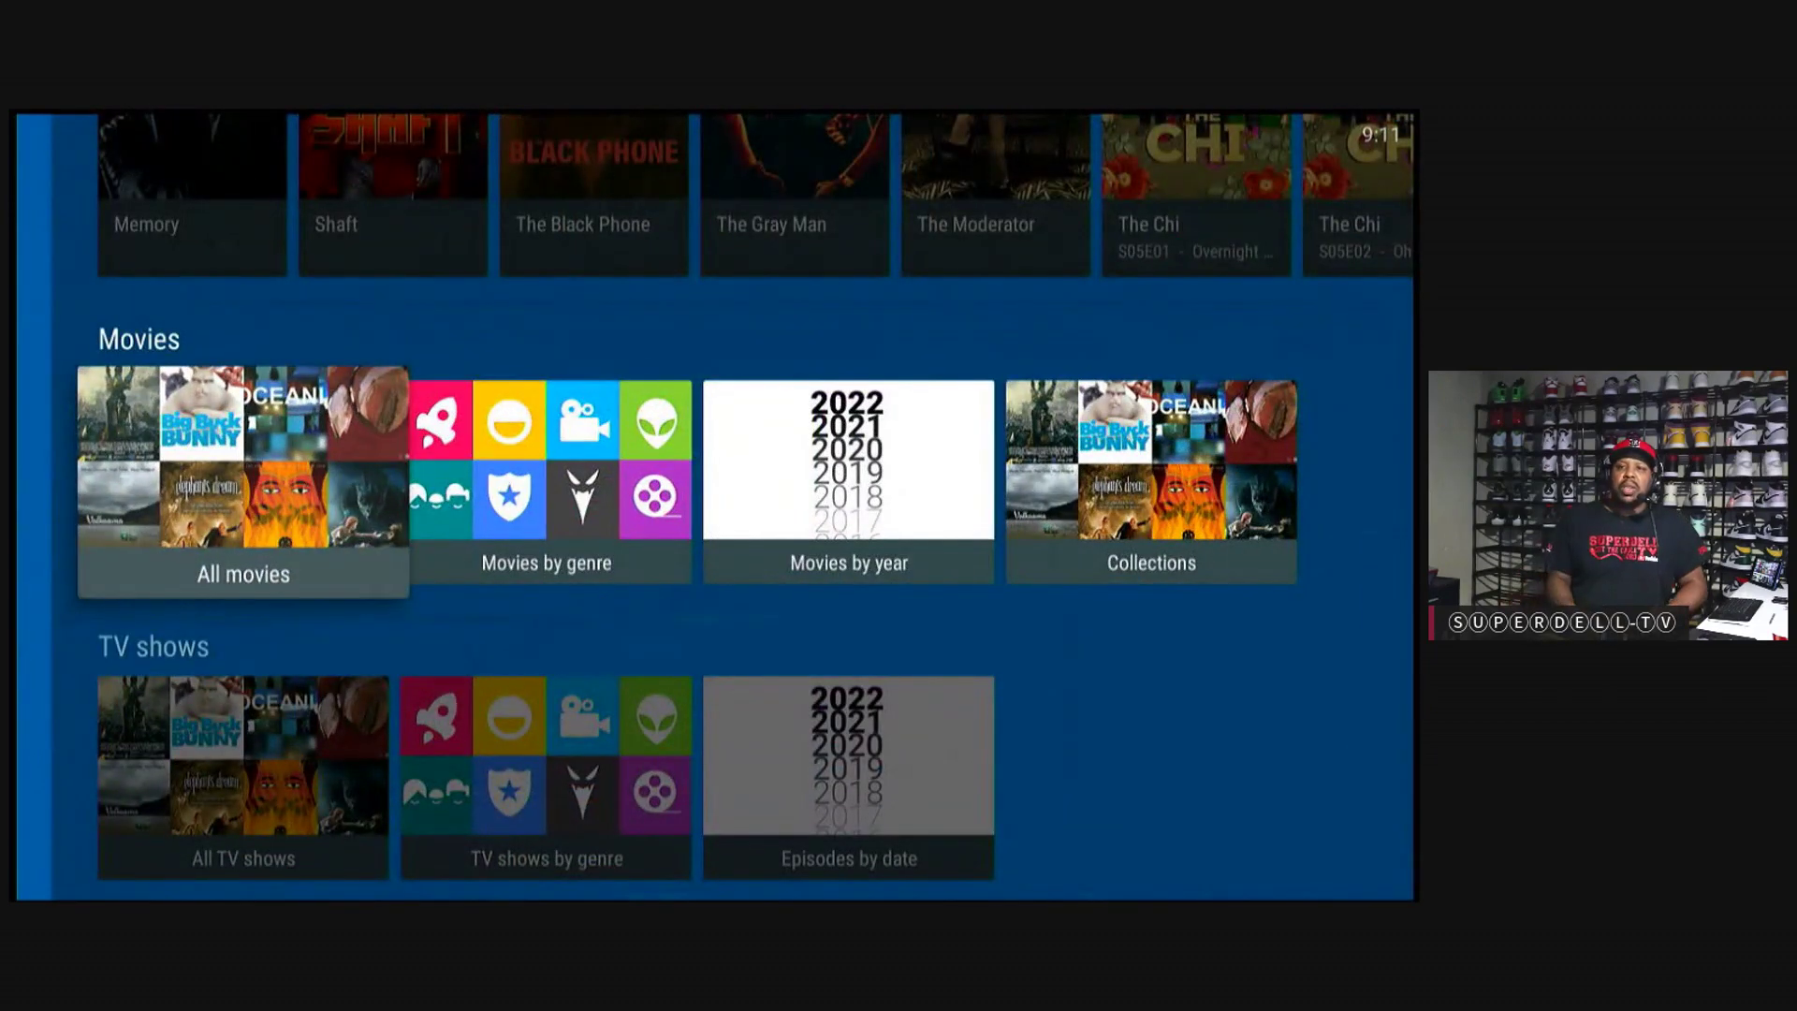
{"action": "key", "text": "Return"}
{"action": "key", "text": "Right"}
{"action": "key", "text": "Right"}
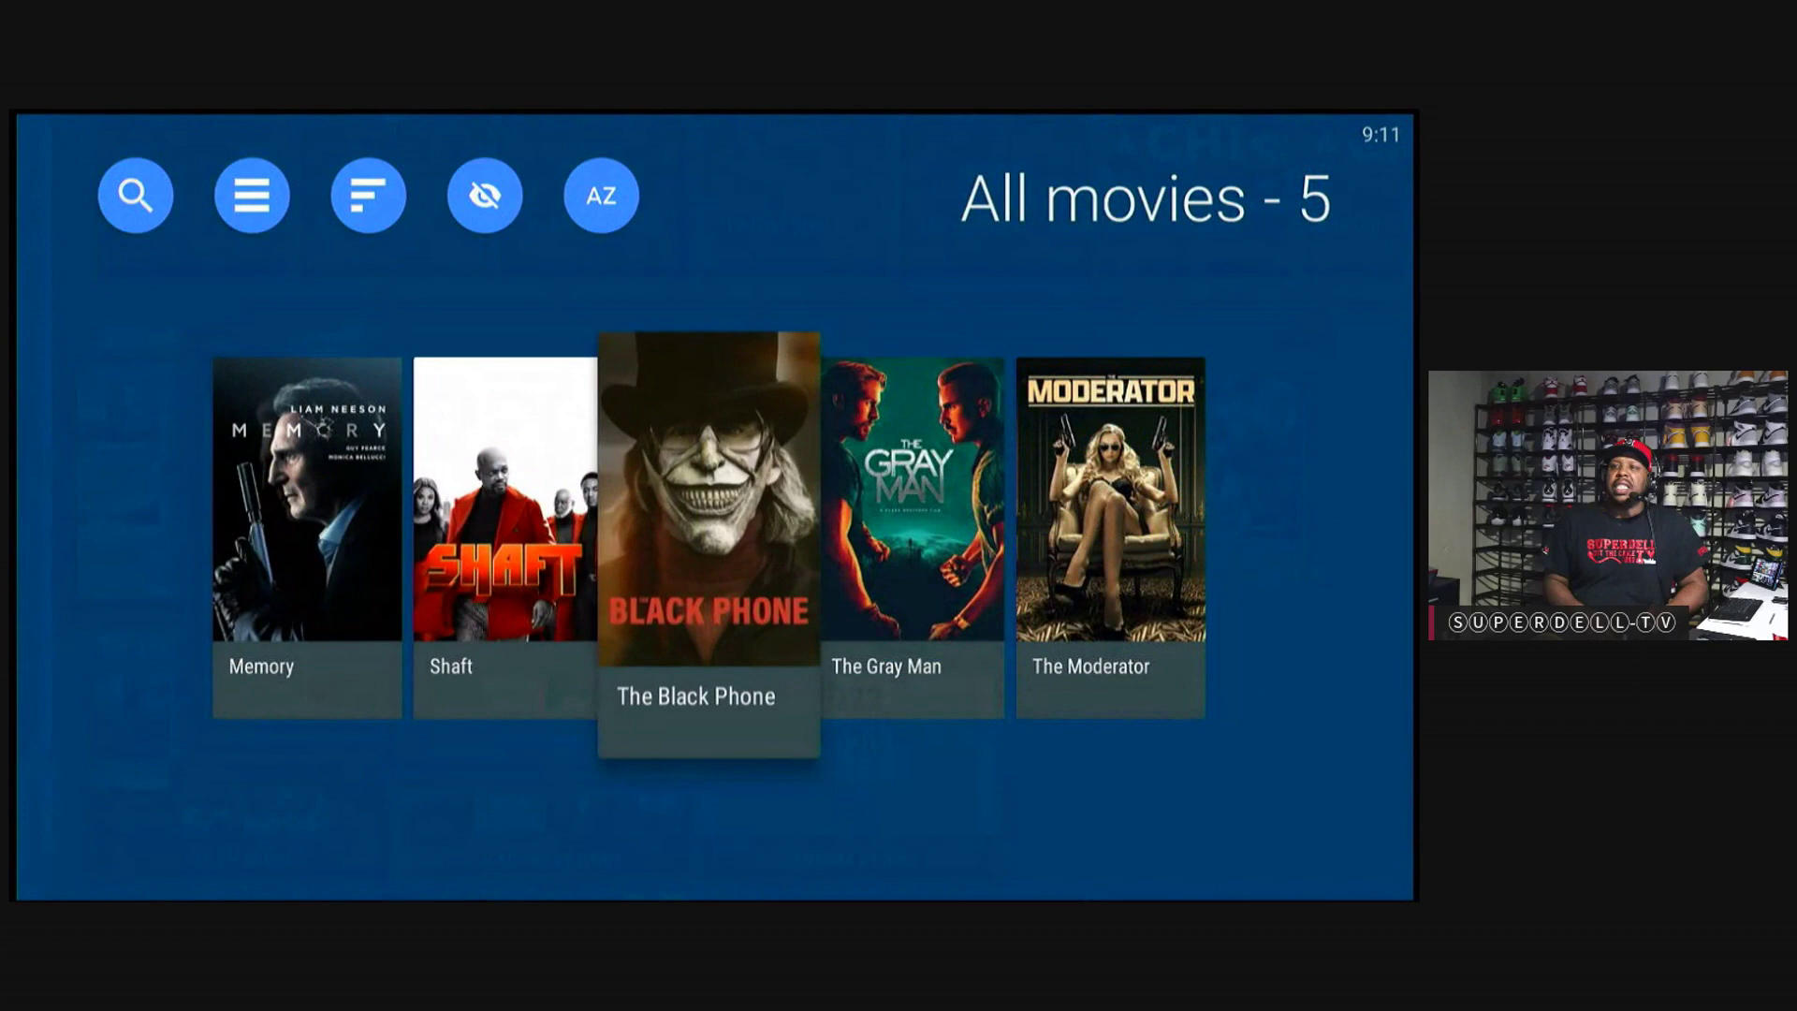
{"action": "key", "text": "Right"}
{"action": "key", "text": "Right"}
{"action": "key", "text": "Left"}
{"action": "key", "text": "Left"}
{"action": "key", "text": "Left"}
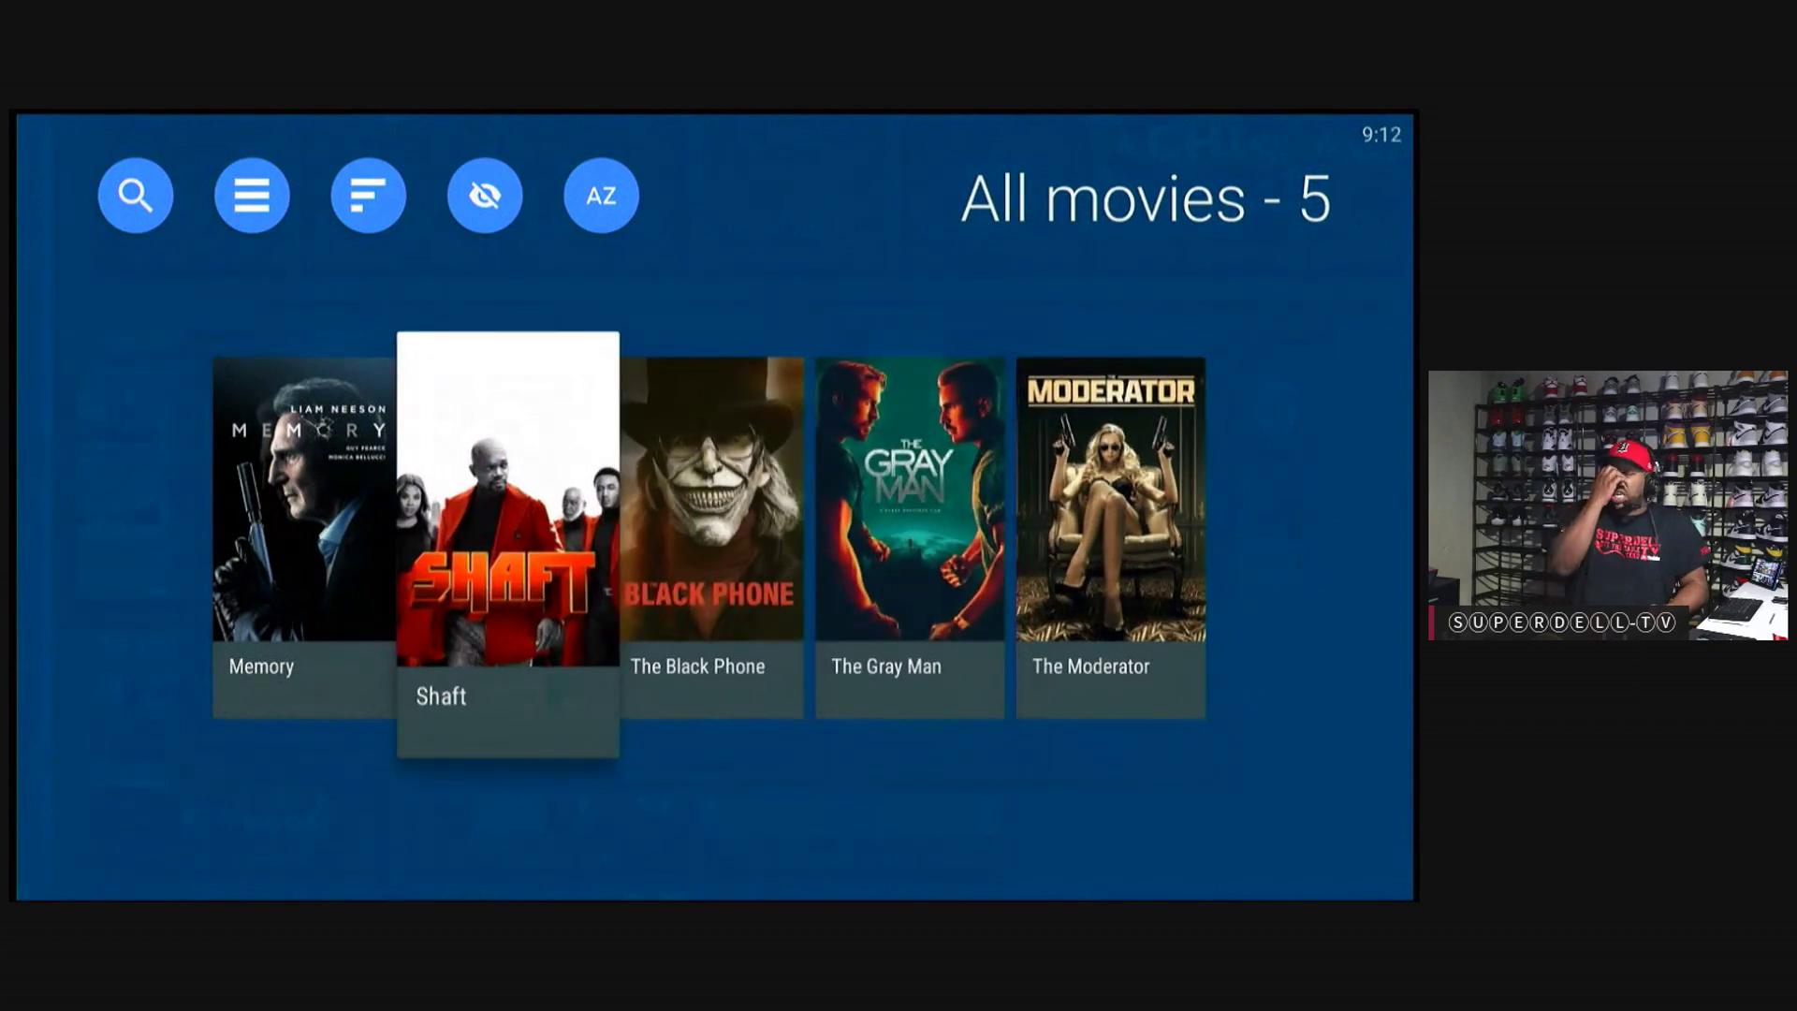
{"action": "key", "text": "Return"}
Step: Set the blue DVD-cover art as Shaft's poster
{"action": "key", "text": "Down"}
{"action": "key", "text": "Down"}
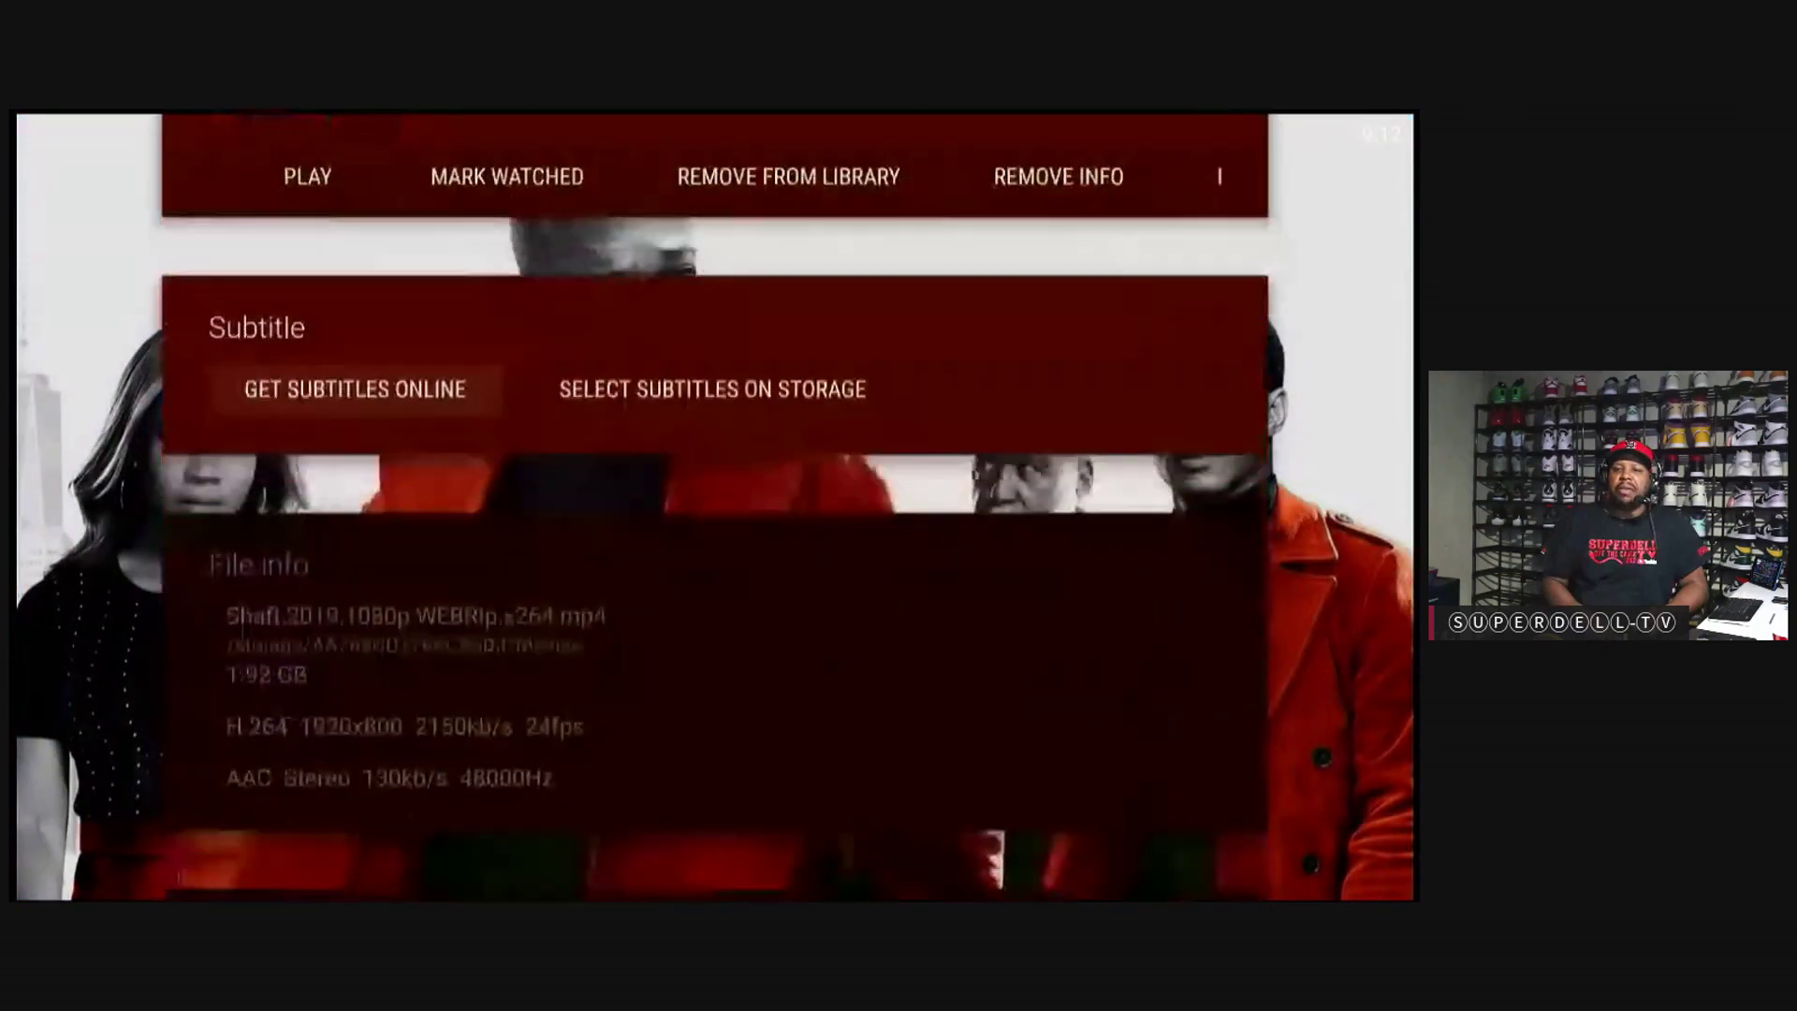
{"action": "key", "text": "Down"}
{"action": "key", "text": "Down"}
{"action": "key", "text": "Down"}
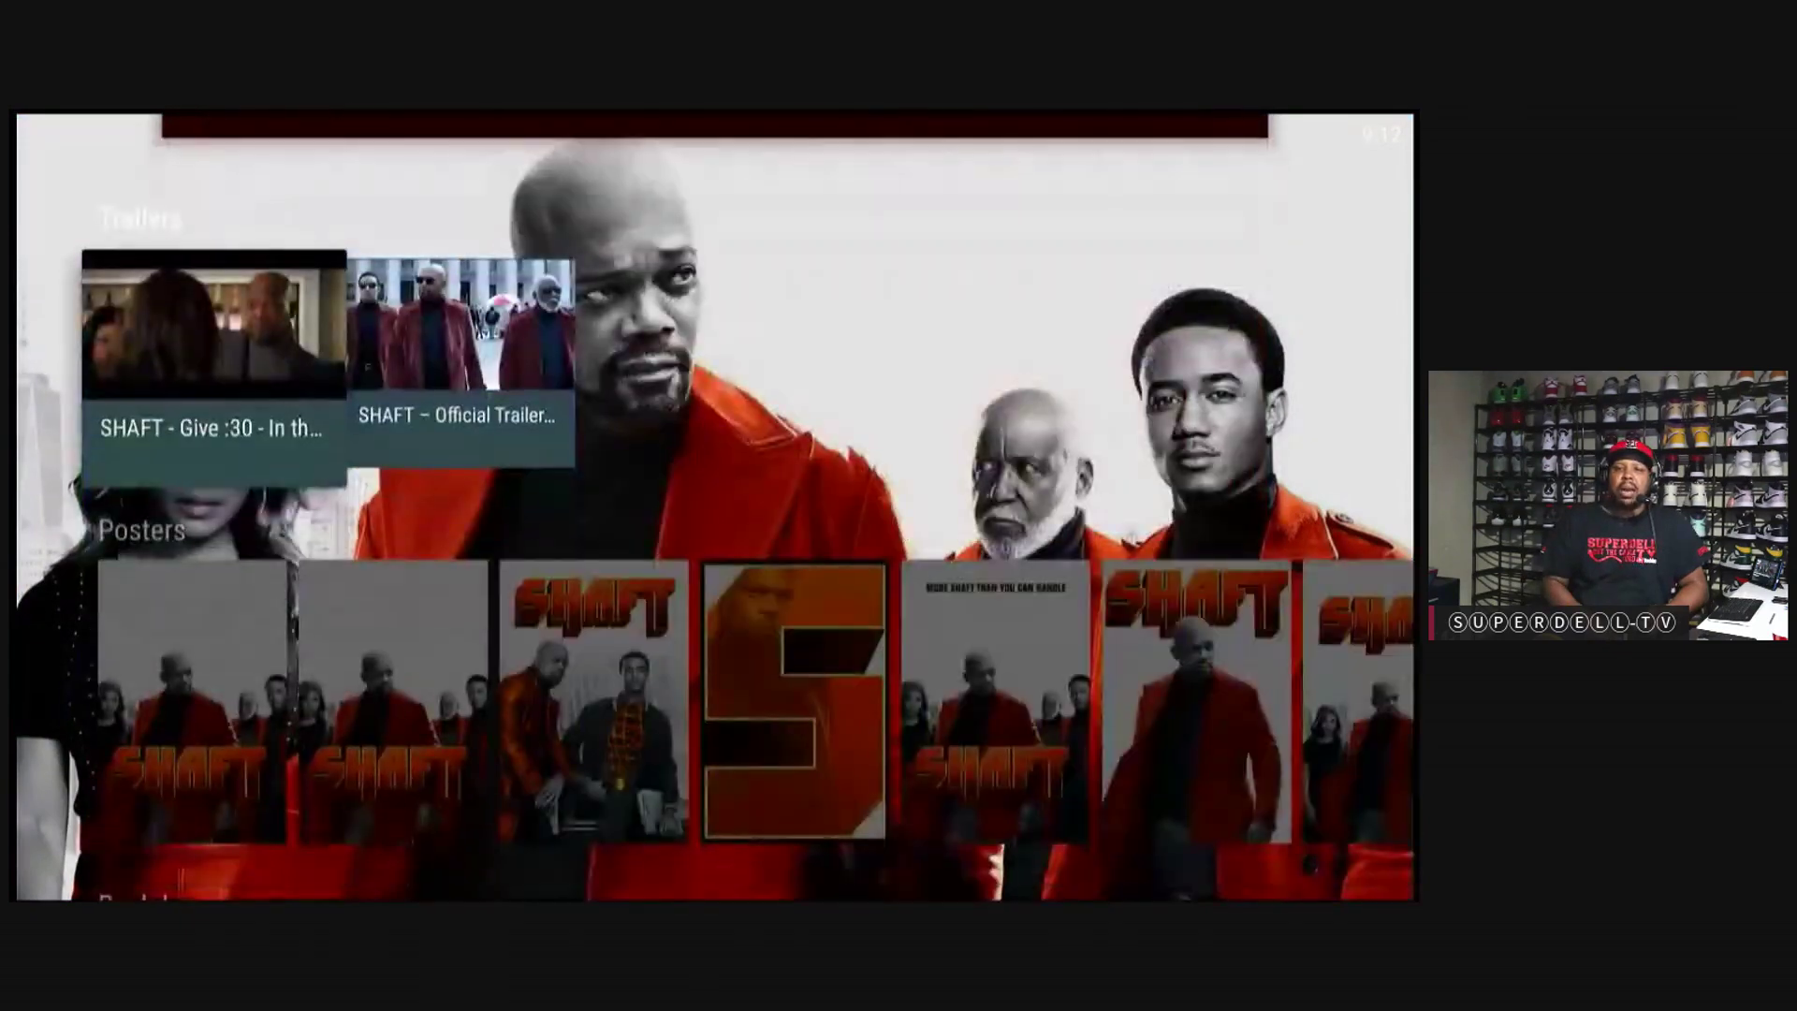
{"action": "key", "text": "Right"}
{"action": "key", "text": "Right"}
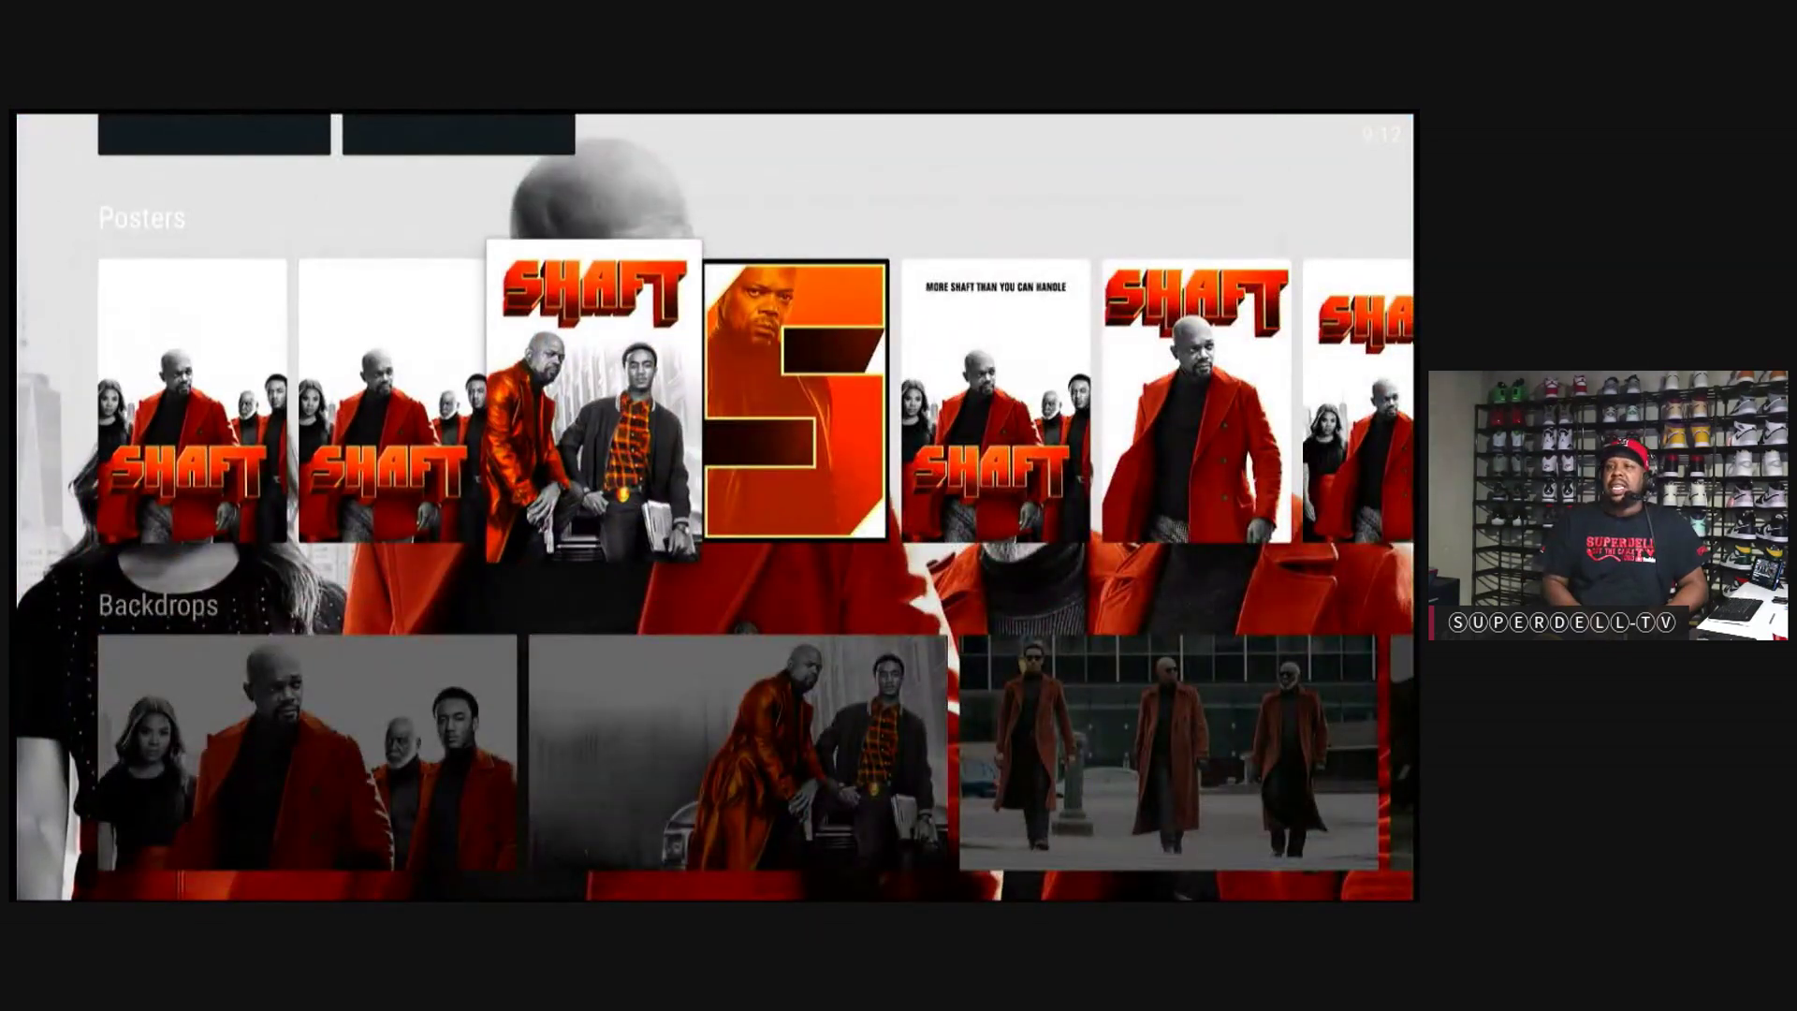
{"action": "key", "text": "Right"}
{"action": "key", "text": "Right"}
{"action": "key", "text": "Right"}
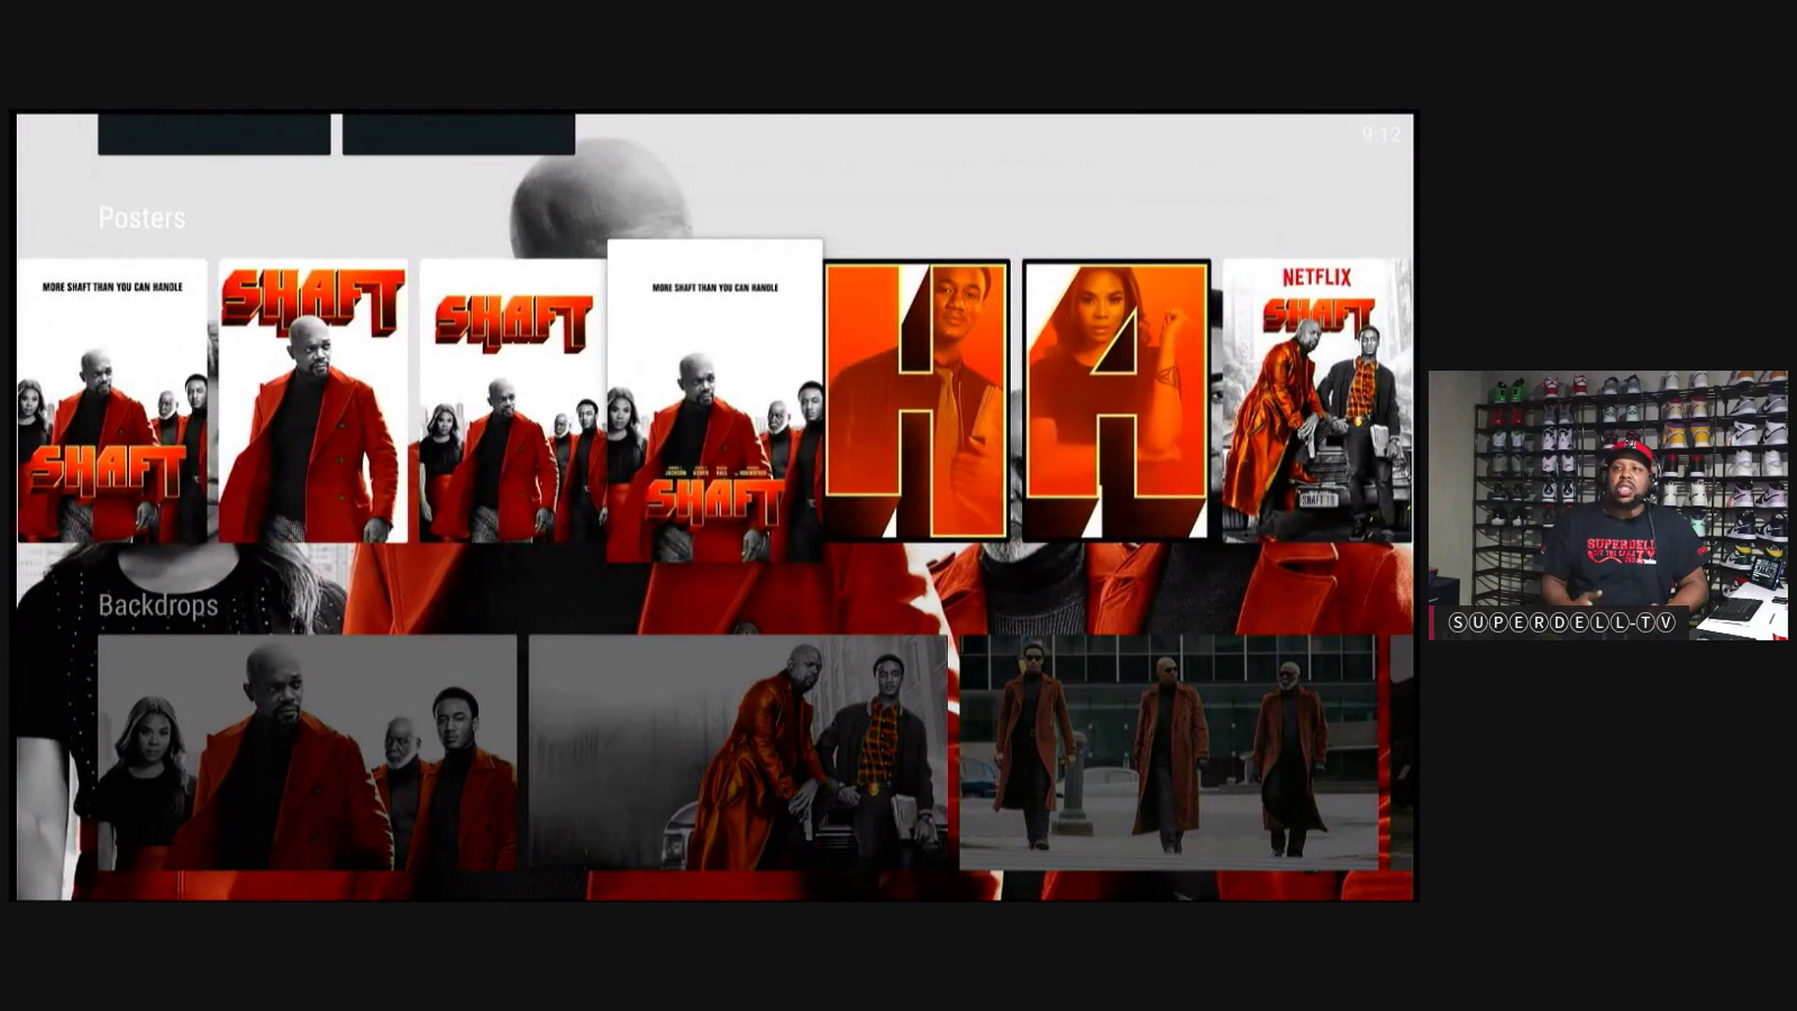
{"action": "key", "text": "Right"}
{"action": "key", "text": "Right"}
{"action": "key", "text": "Right"}
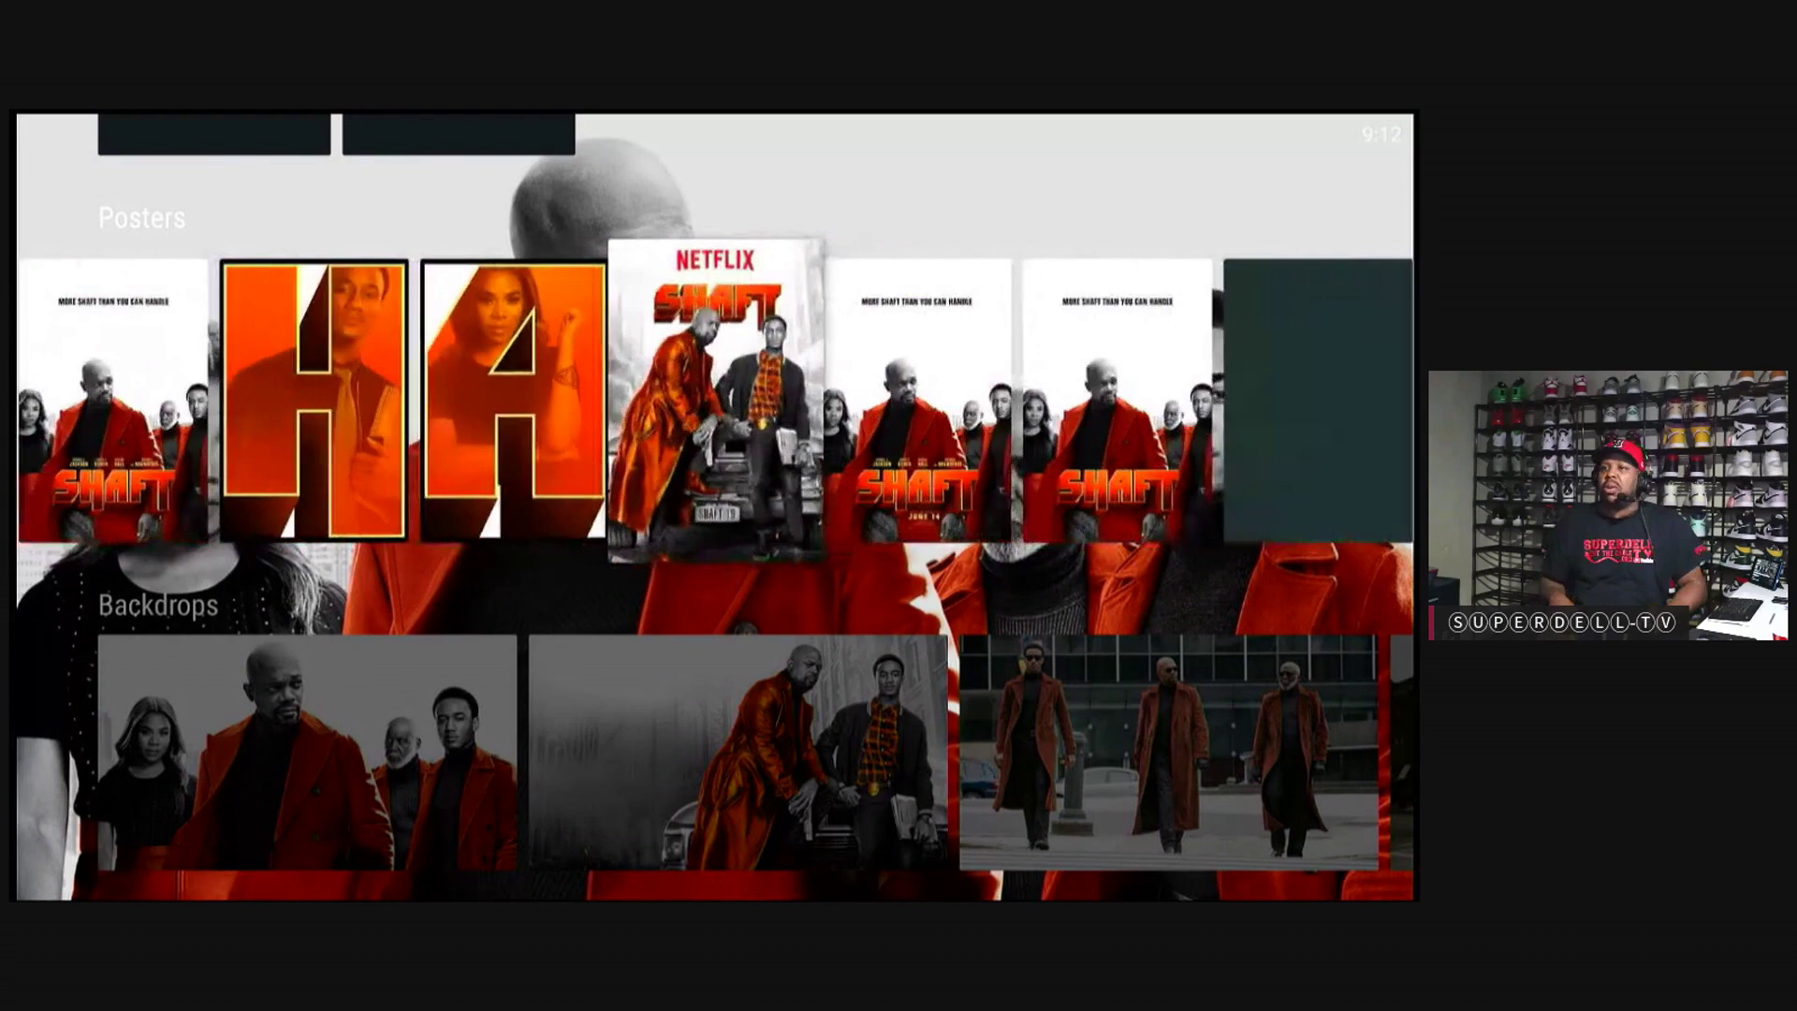
{"action": "key", "text": "Right"}
{"action": "key", "text": "Right"}
{"action": "key", "text": "Right"}
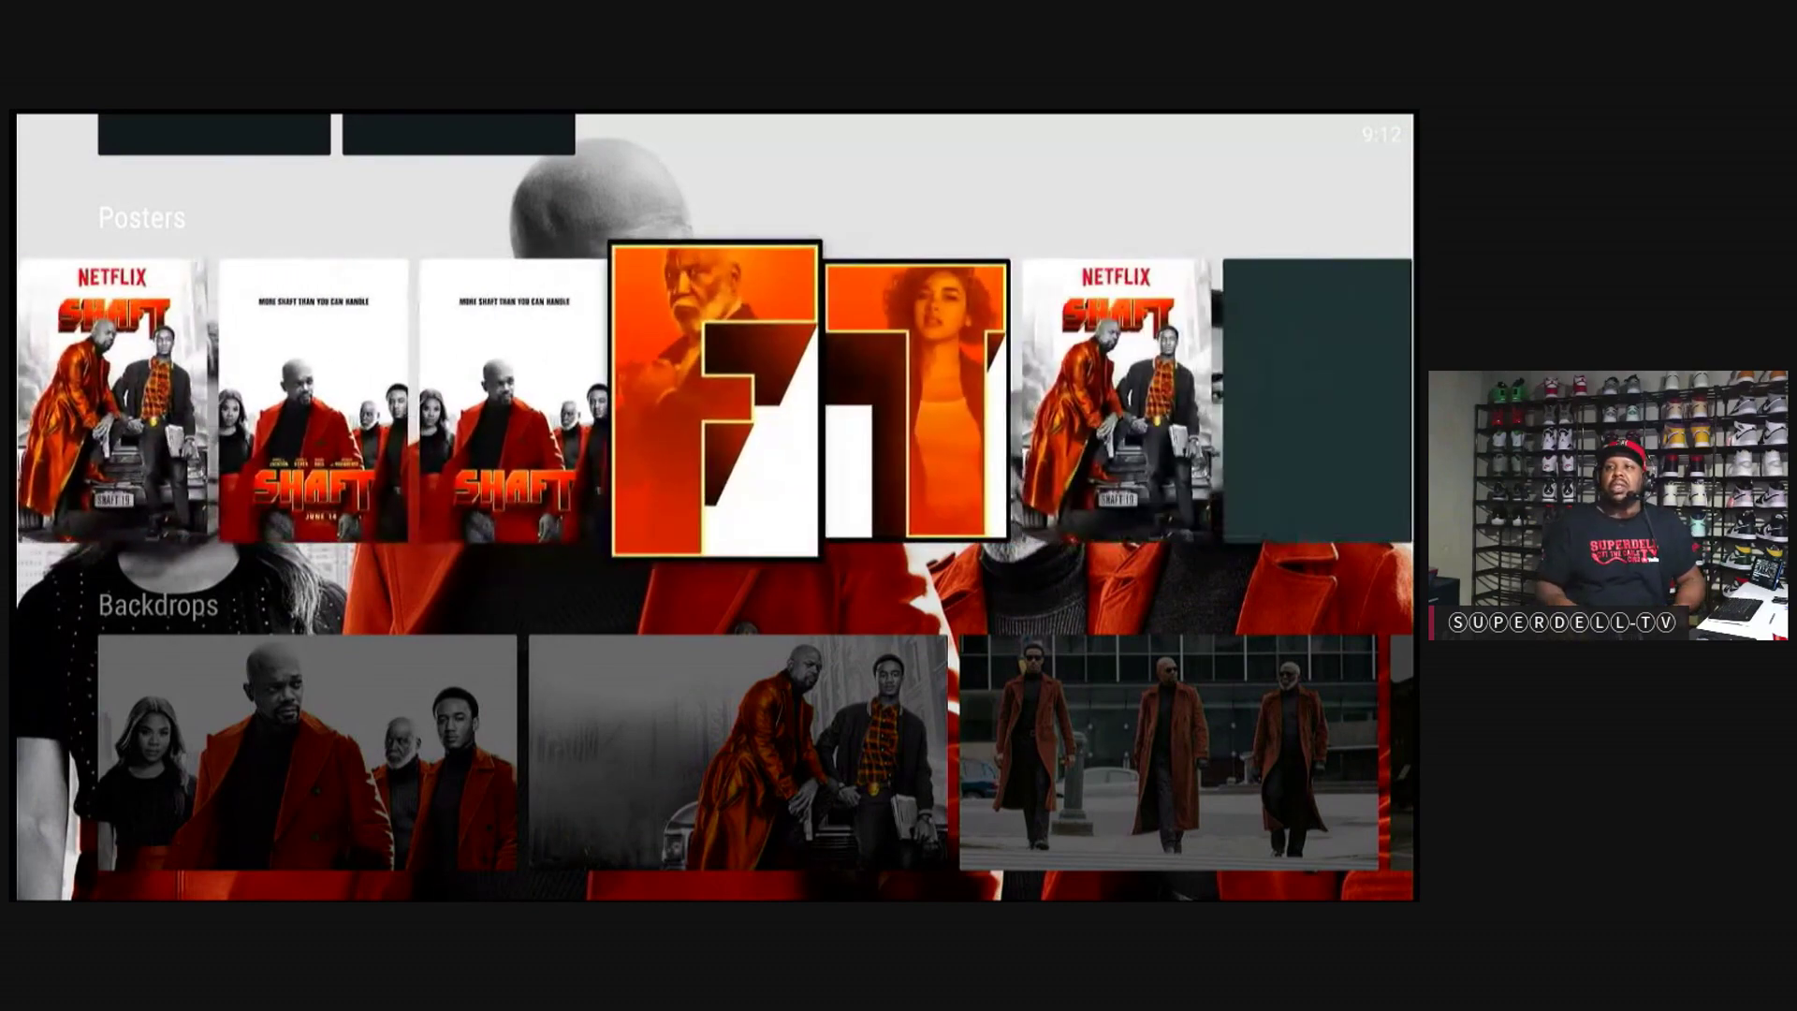
{"action": "key", "text": "Right"}
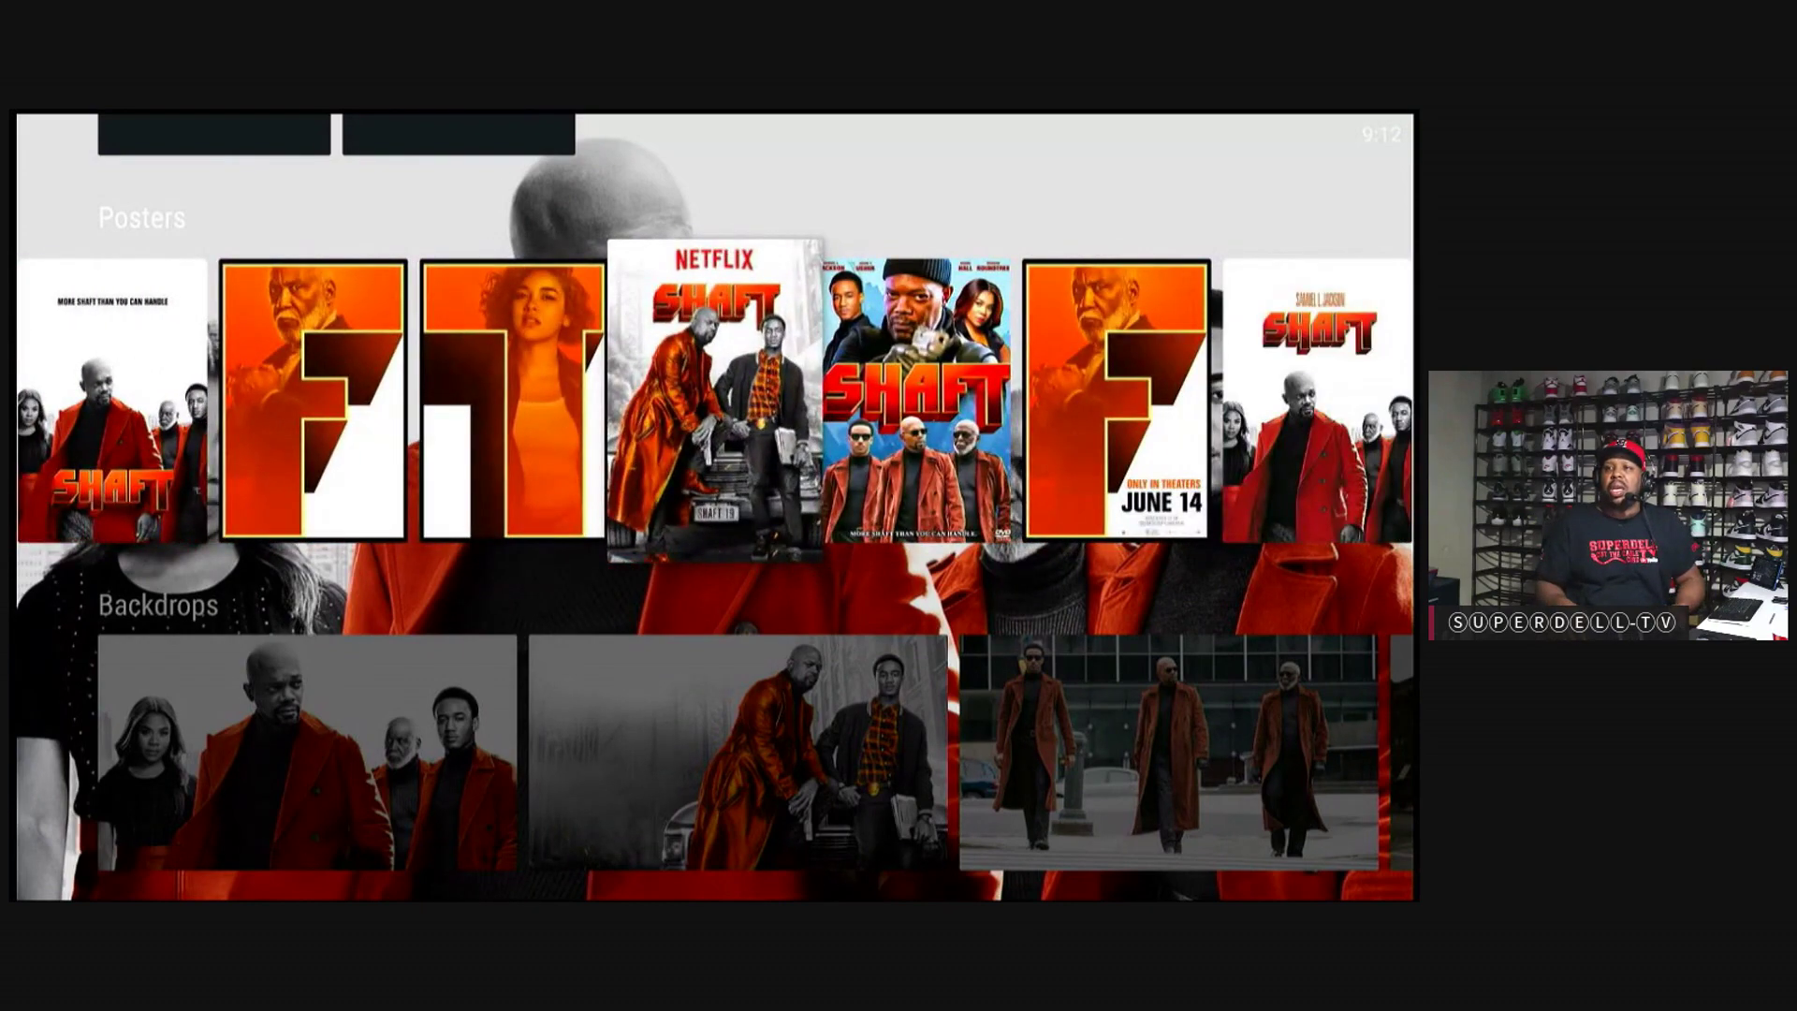
{"action": "key", "text": "Right"}
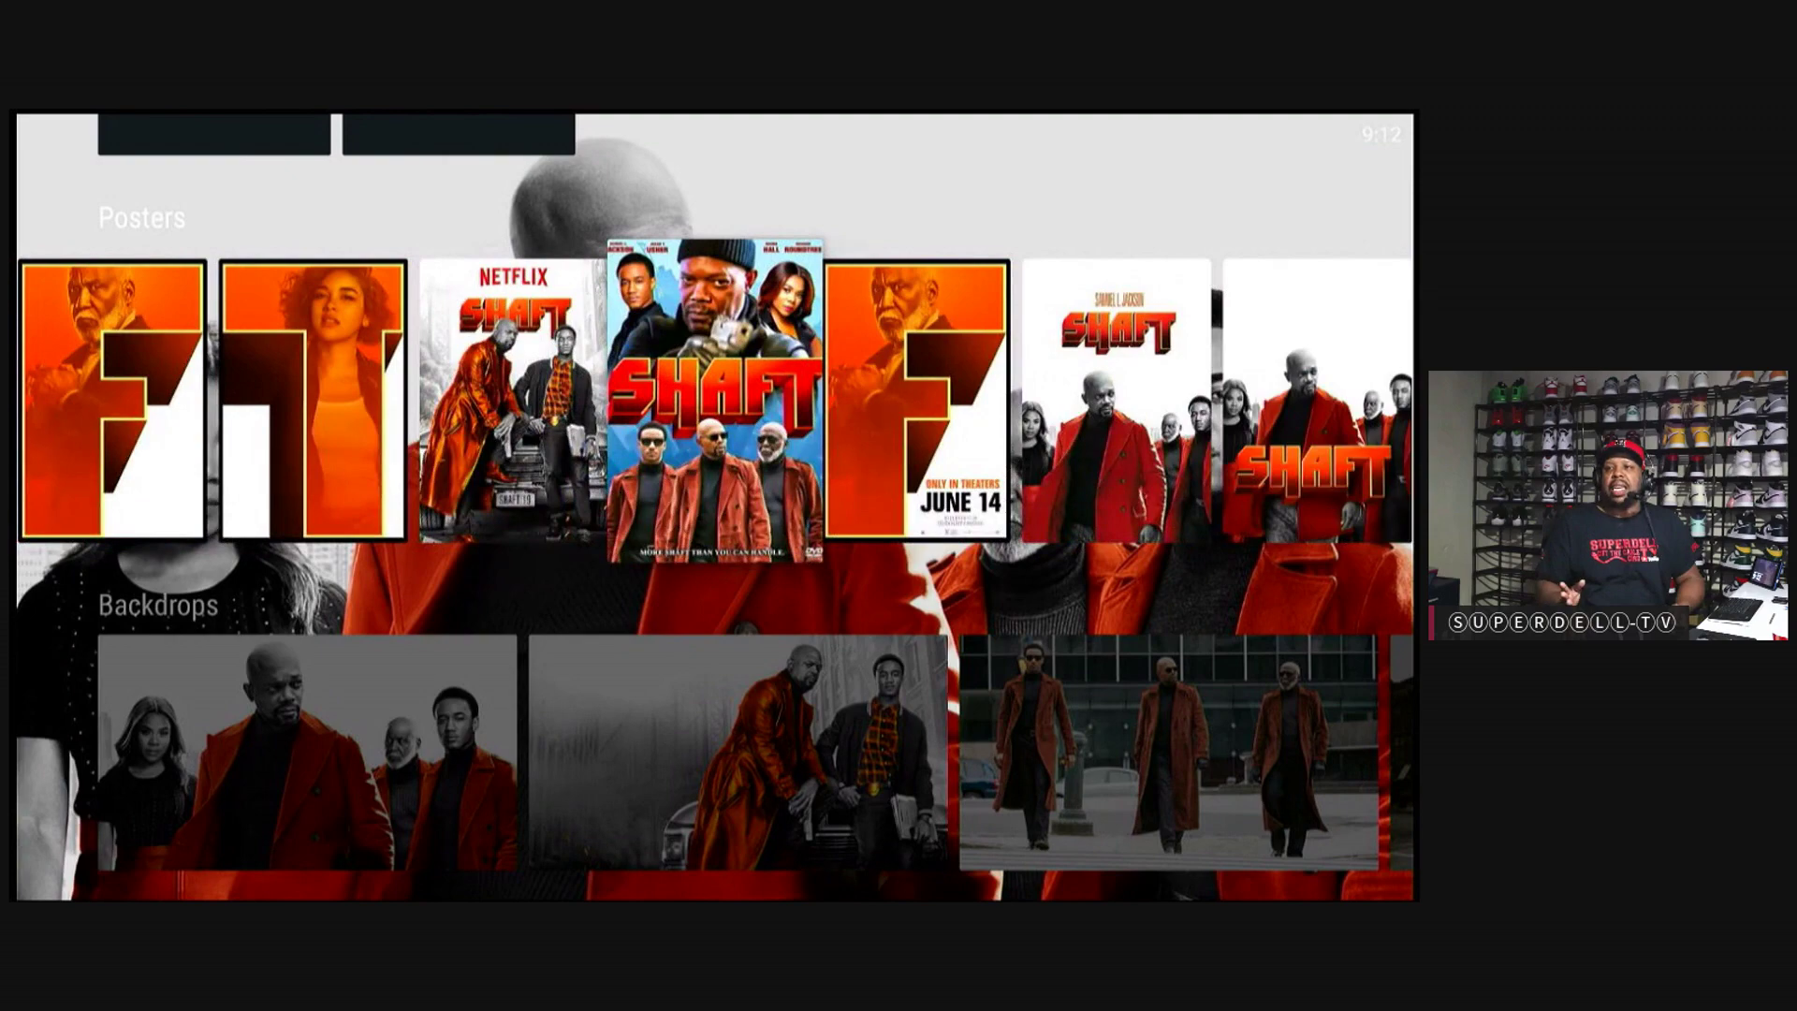
{"action": "key", "text": "Return"}
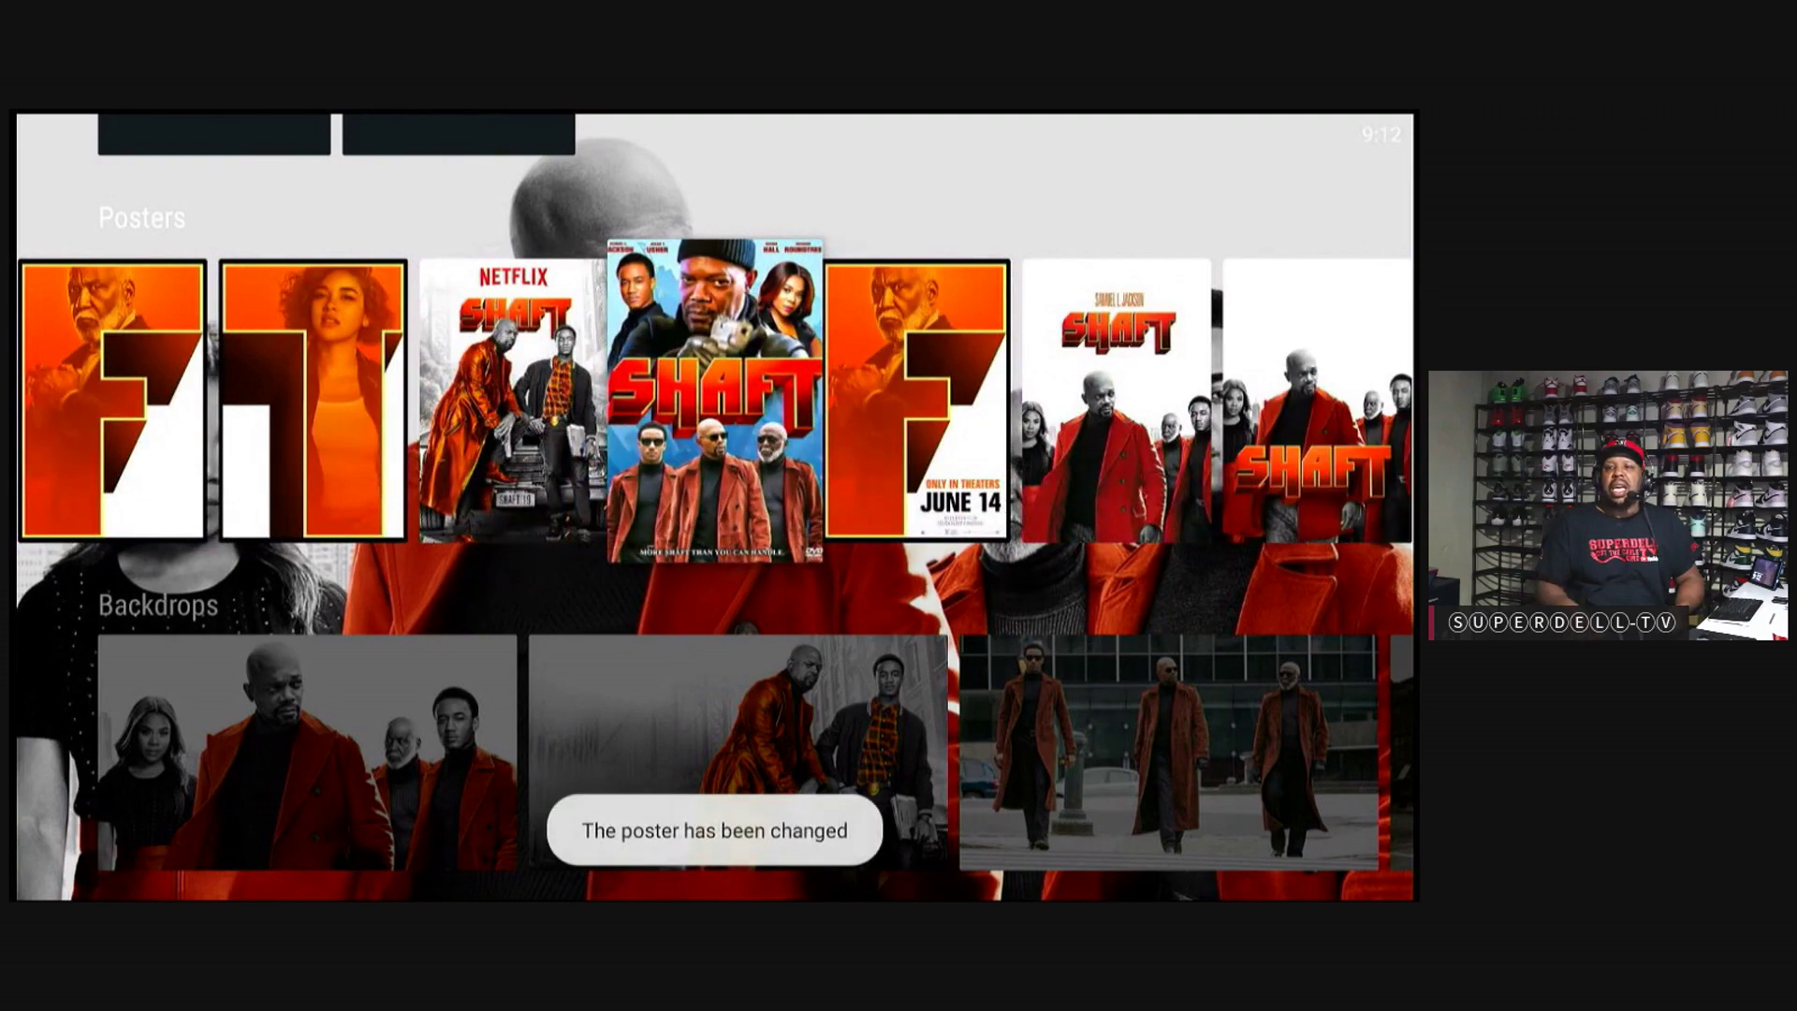
Step: Set the brick-building trio image as Shaft's backdrop and return to All movies
{"action": "key", "text": "Down"}
{"action": "key", "text": "Right"}
{"action": "key", "text": "Right"}
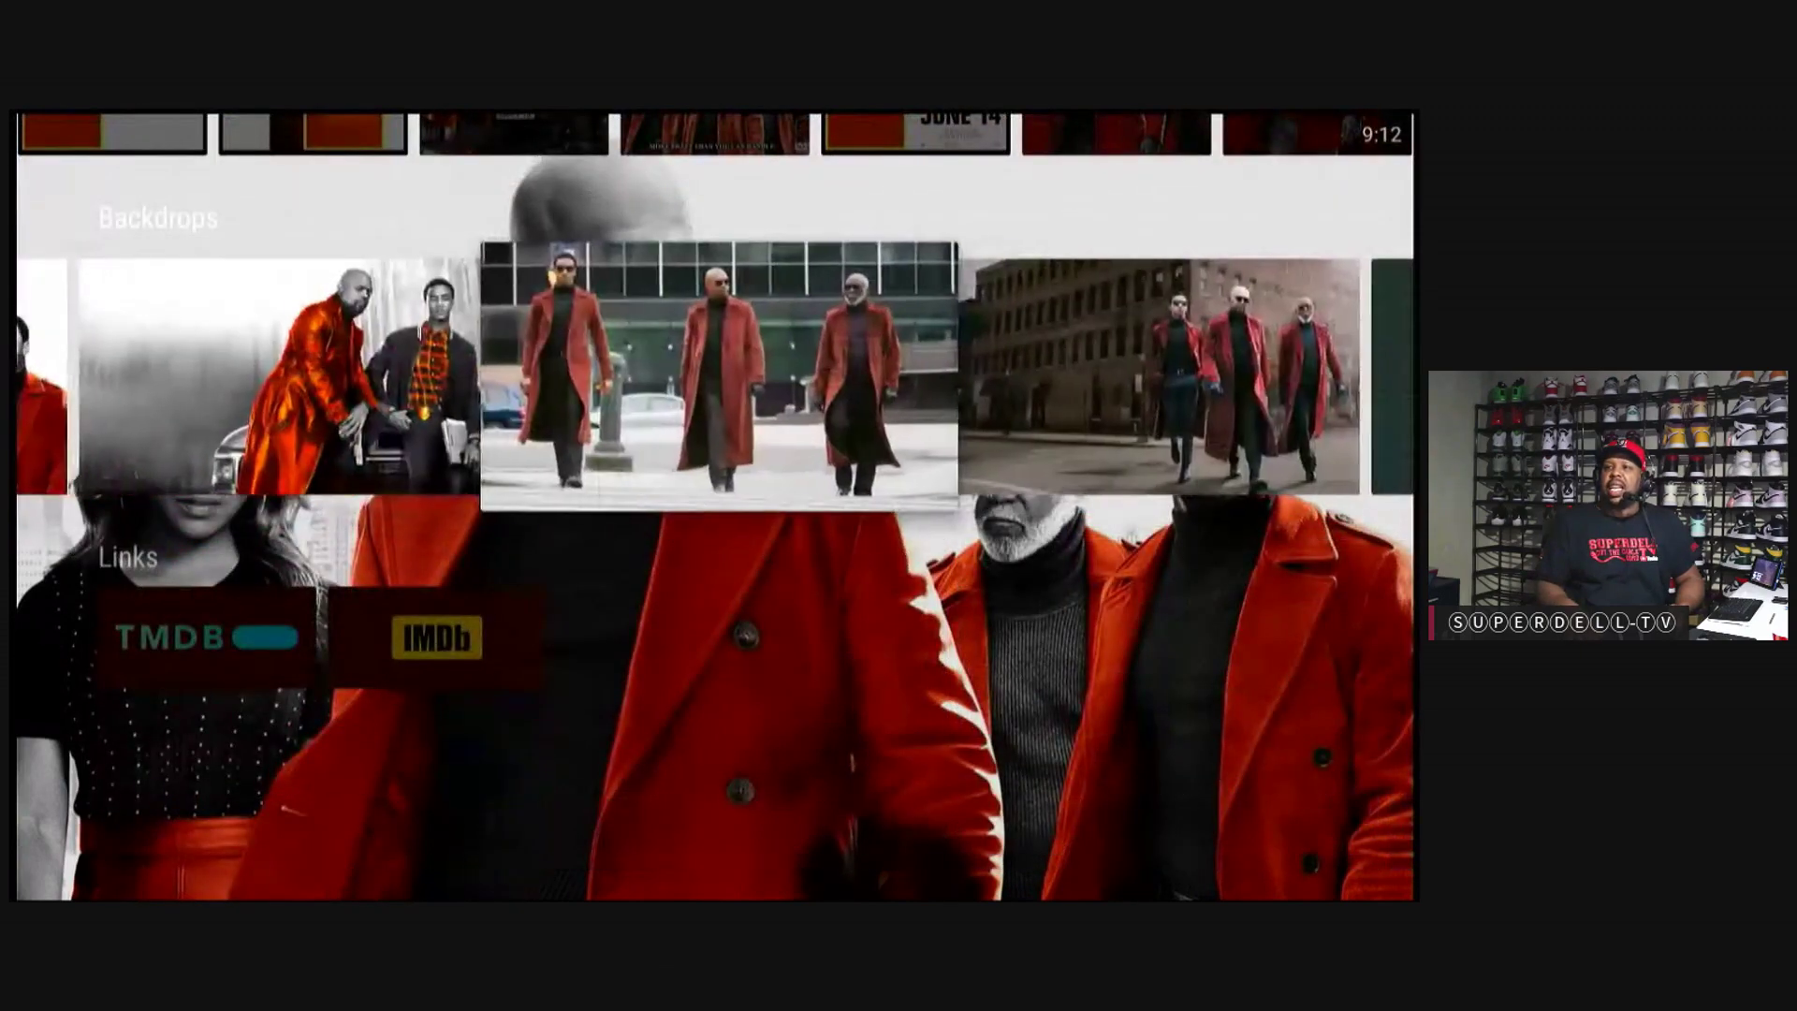
{"action": "key", "text": "Right"}
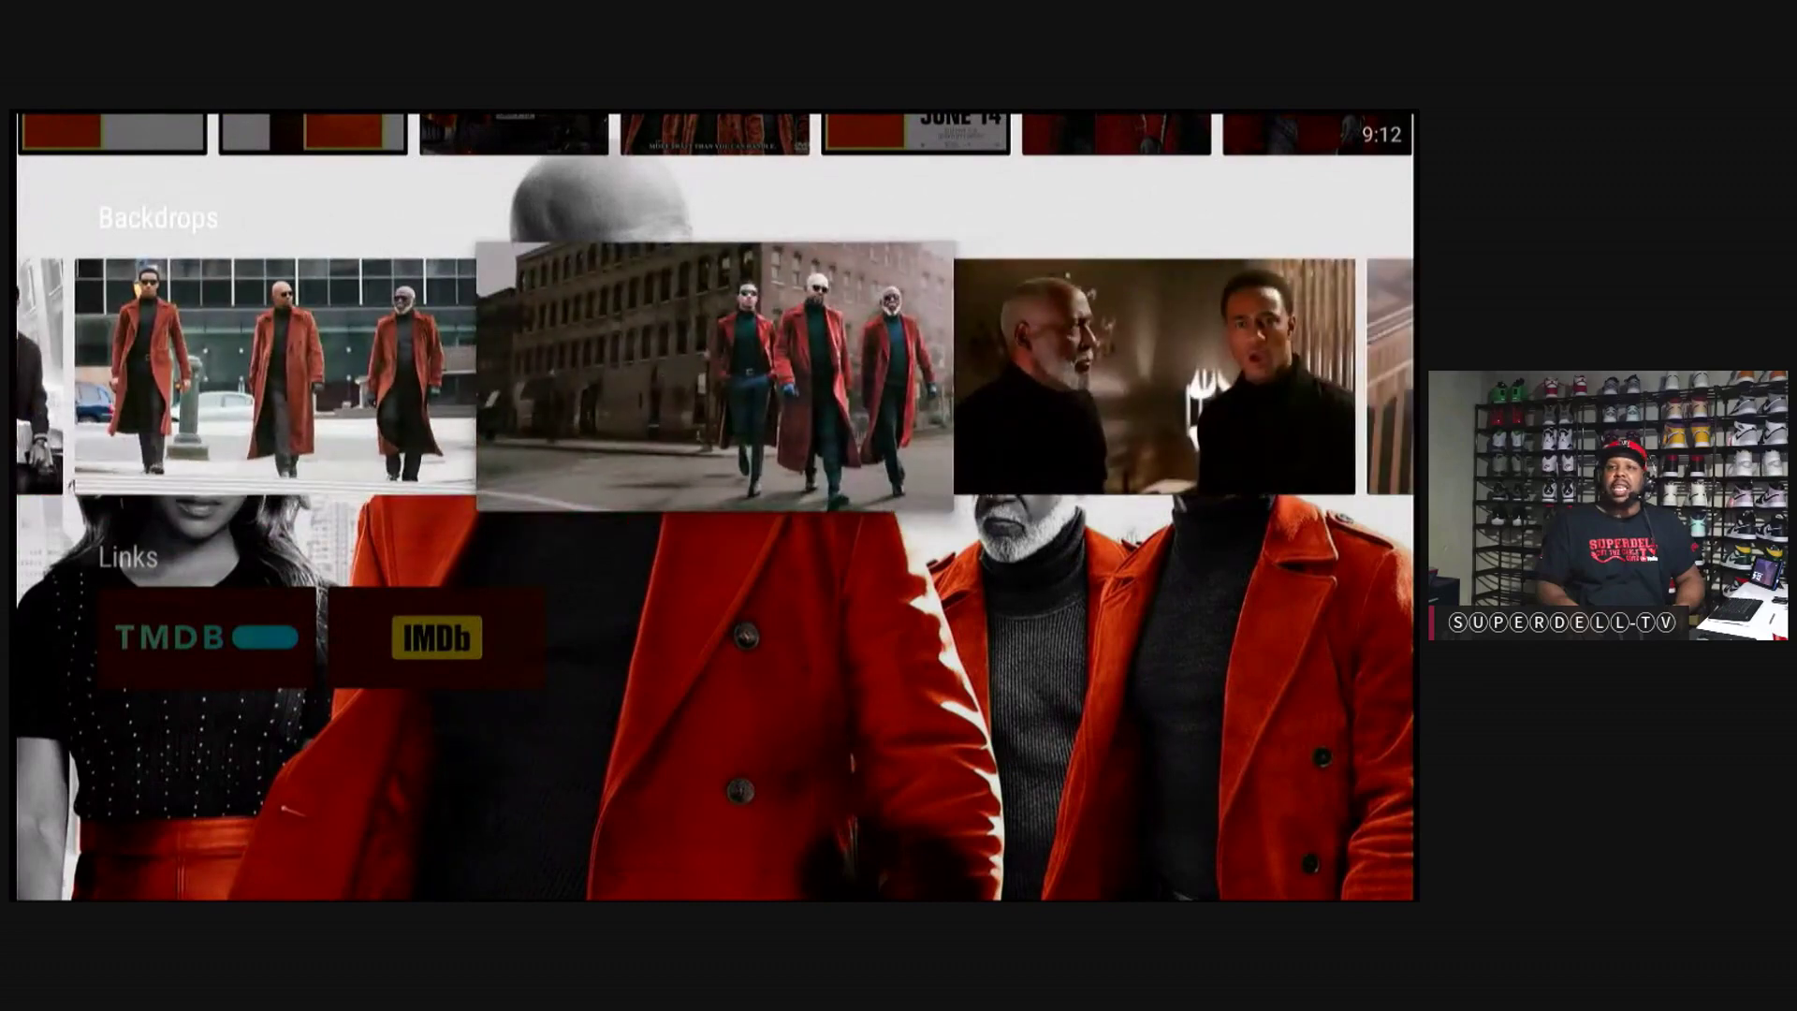
{"action": "key", "text": "Return"}
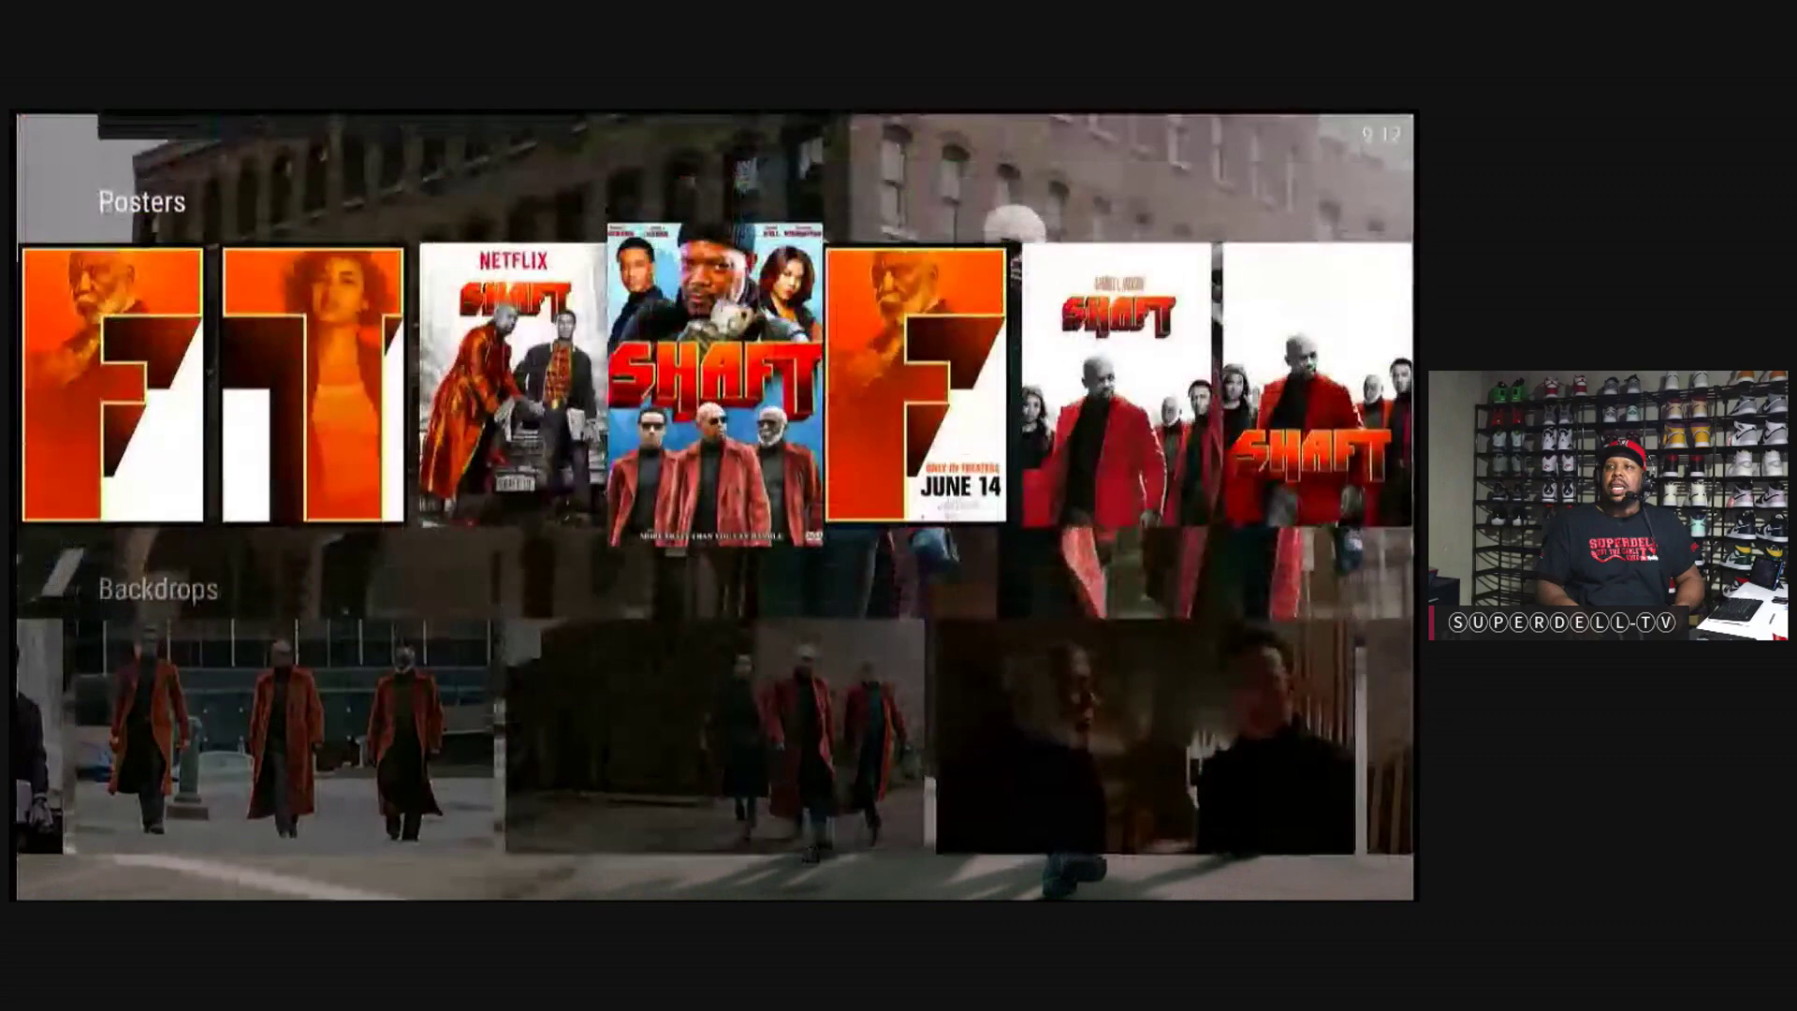
{"action": "key", "text": "Up"}
{"action": "key", "text": "Up"}
{"action": "key", "text": "Up"}
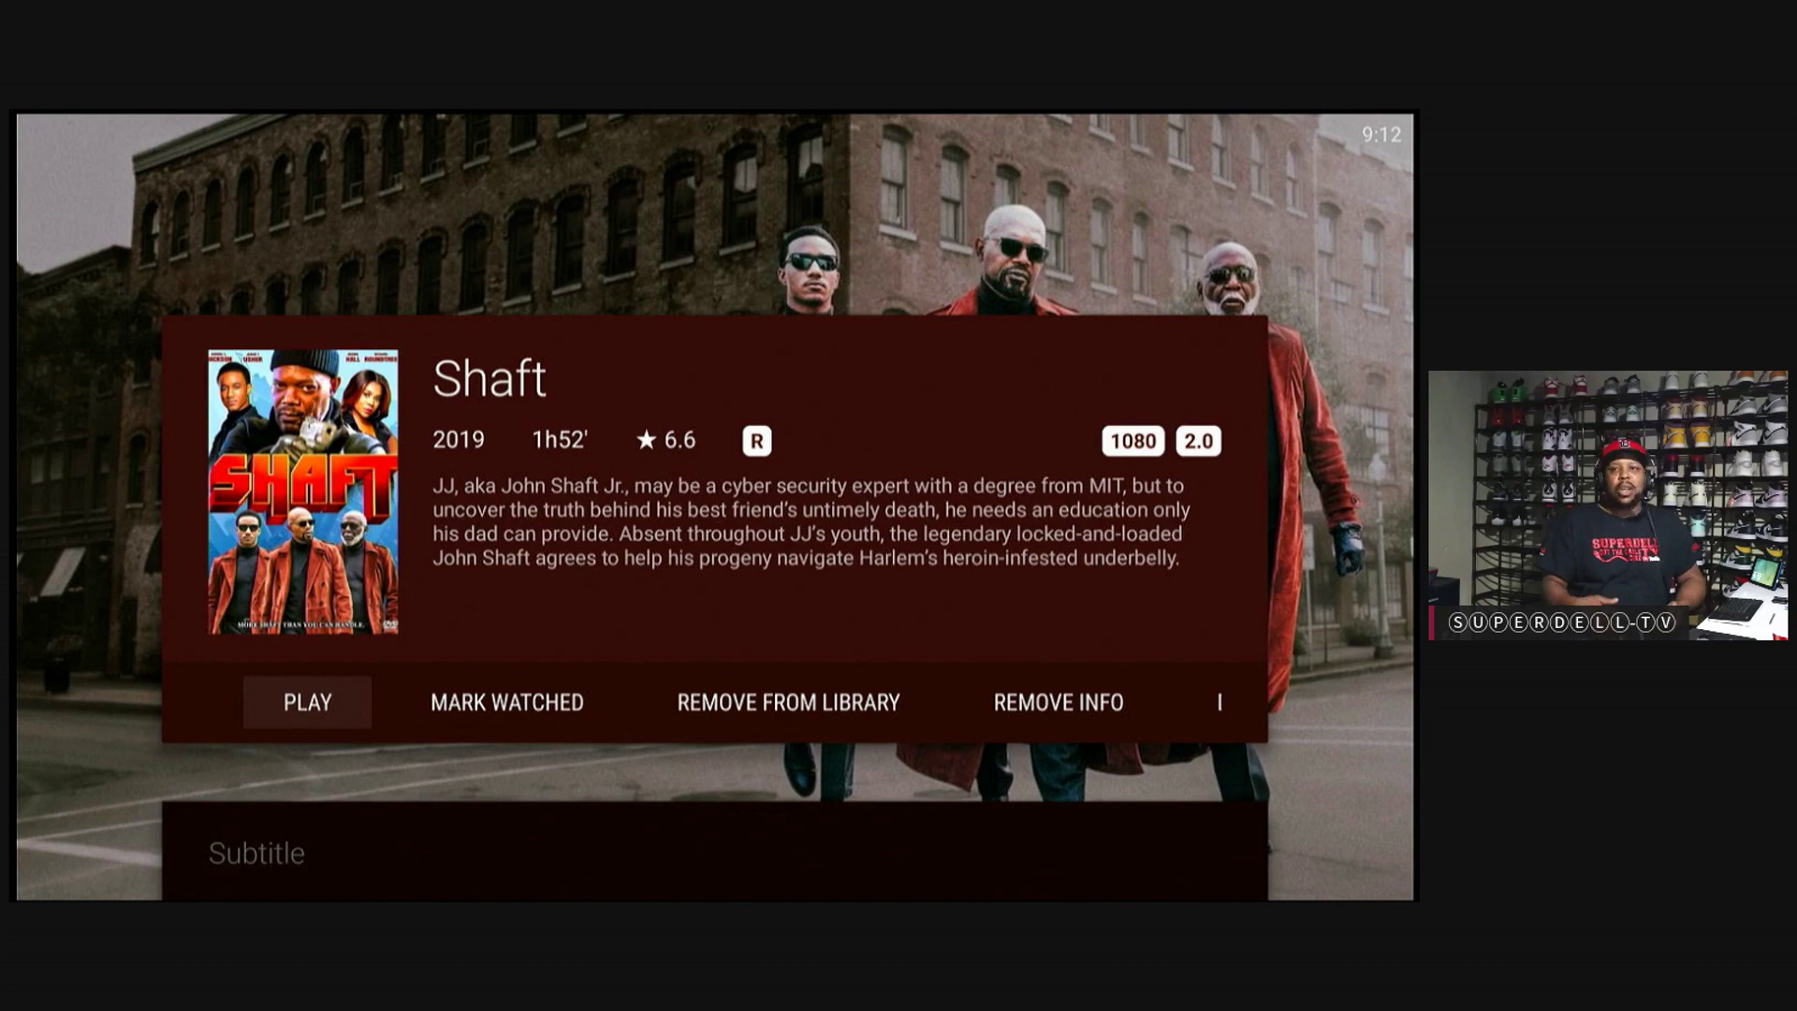
{"action": "key", "text": "Escape"}
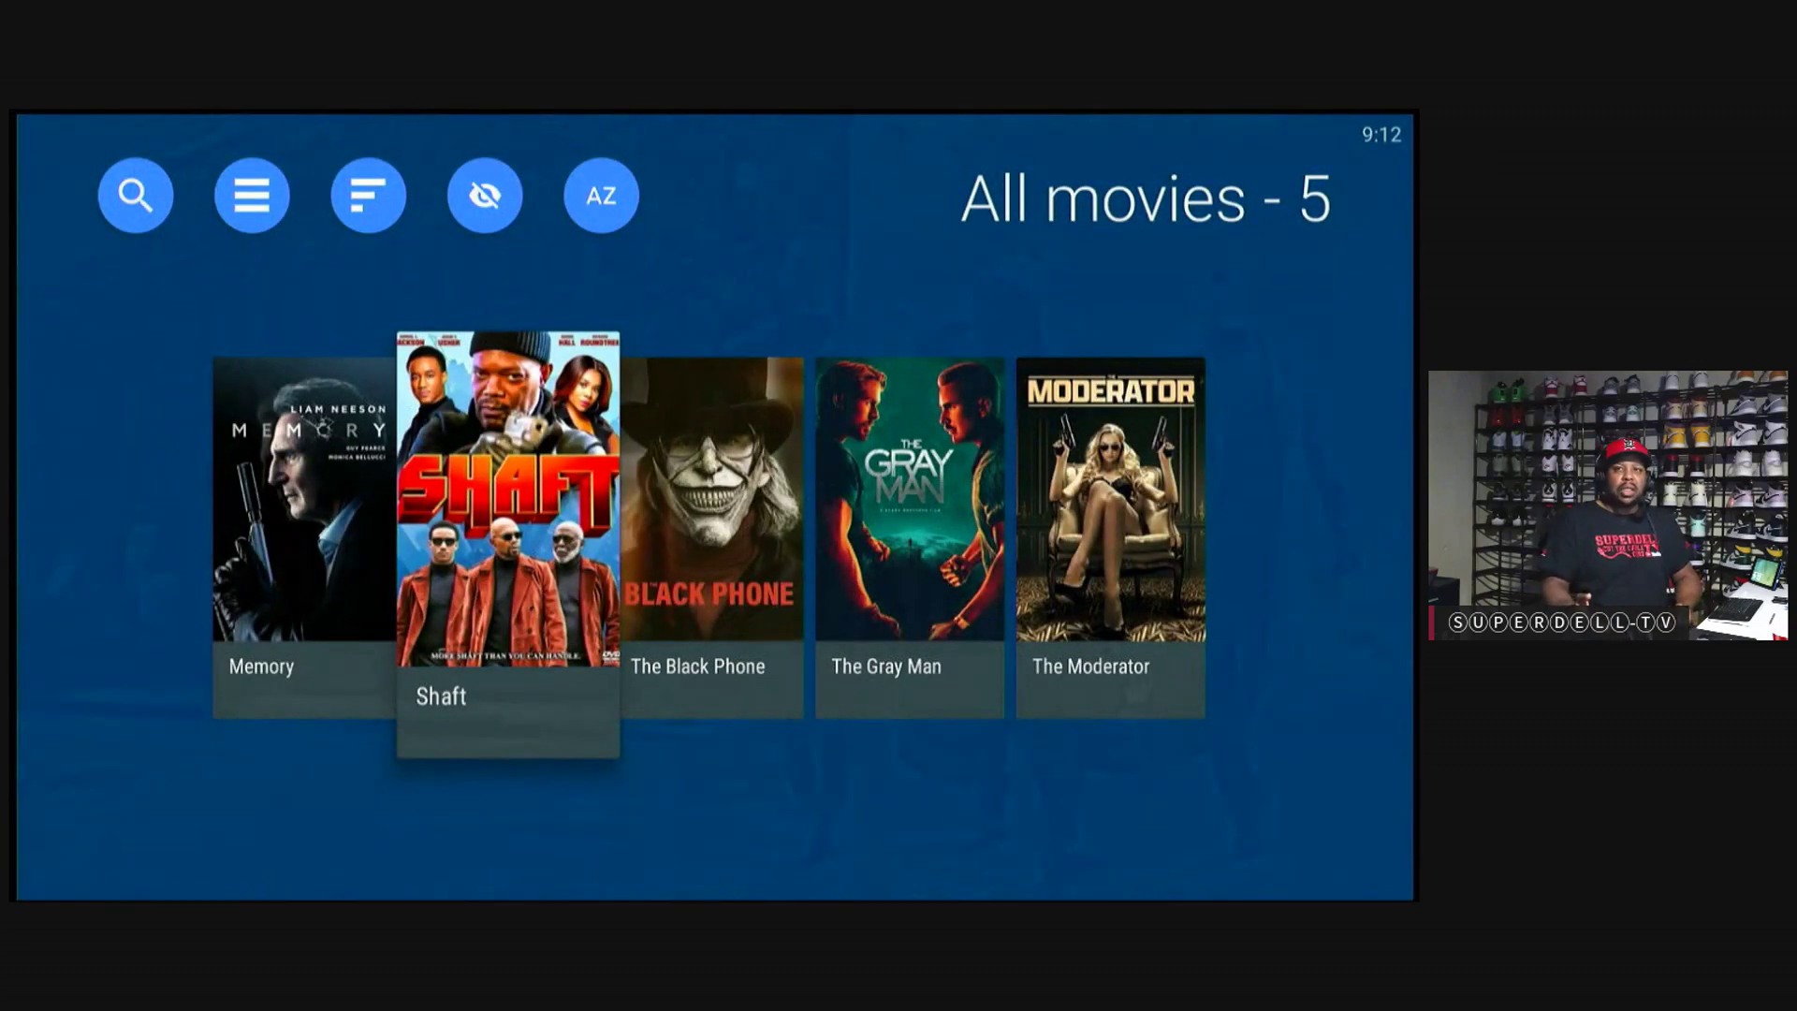
Step: Return to the library home and open the All TV shows list
{"action": "key", "text": "Escape"}
{"action": "key", "text": "Left"}
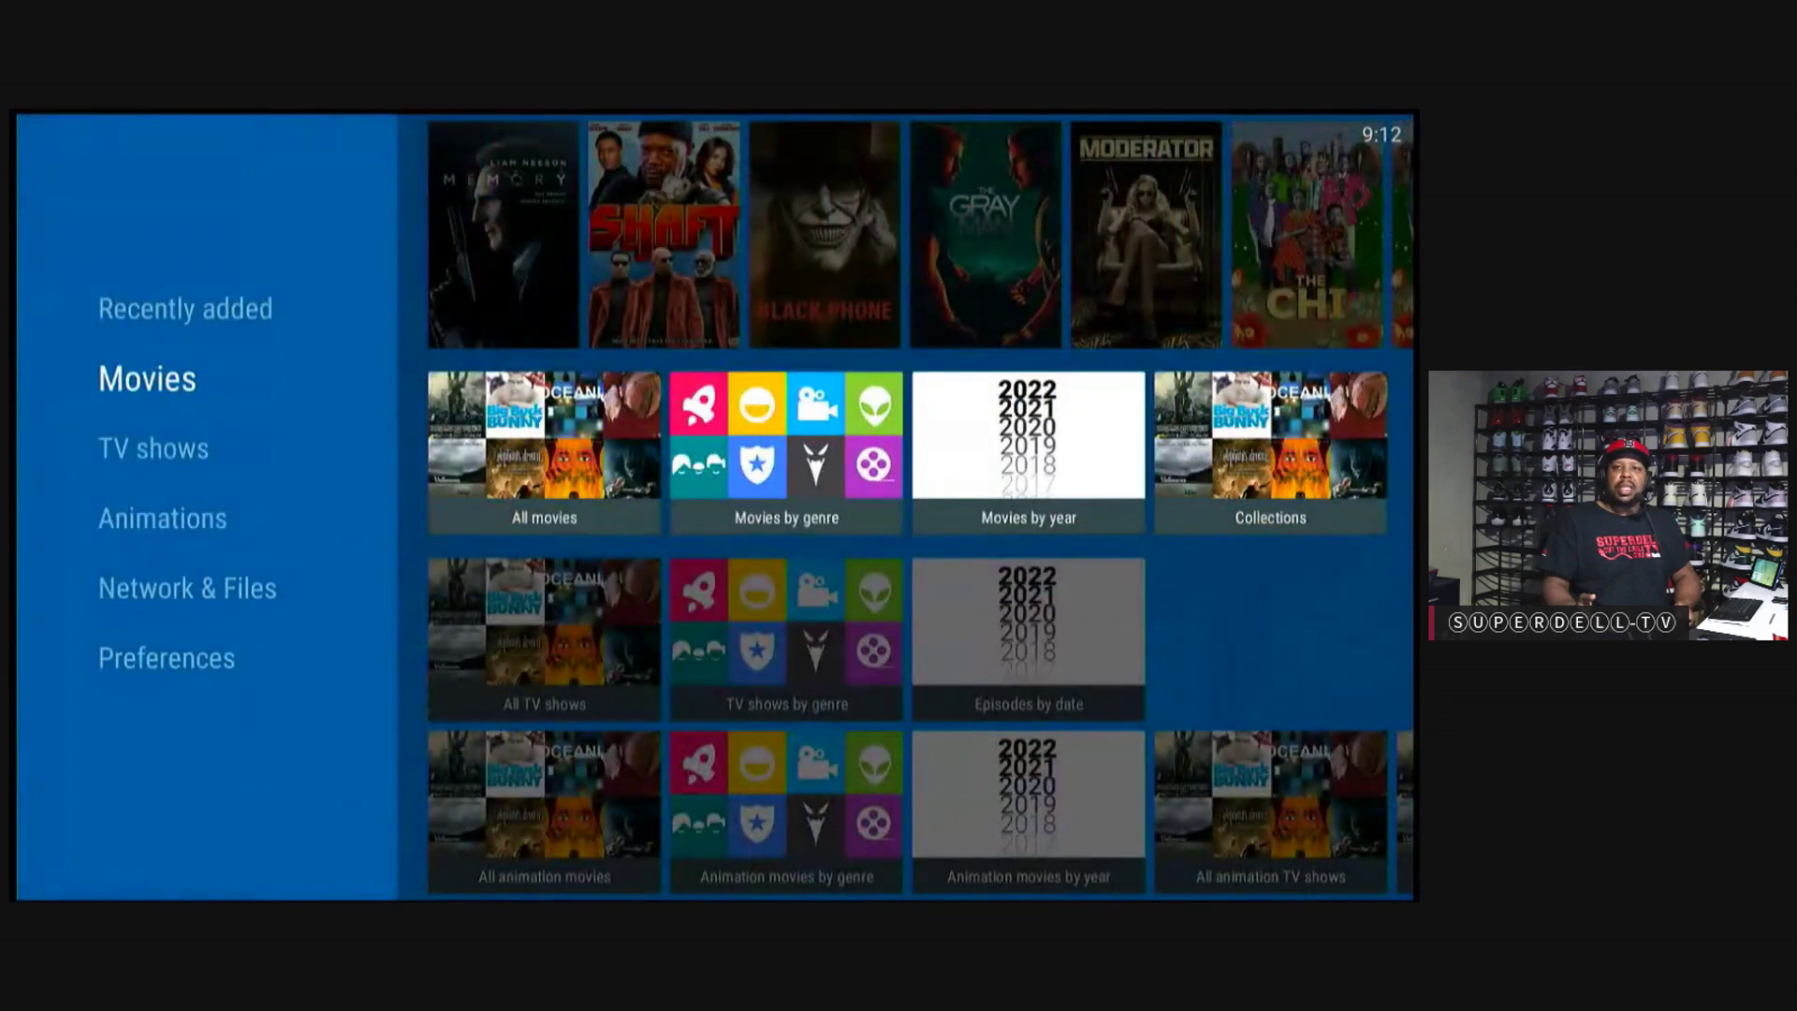
{"action": "key", "text": "Right"}
{"action": "key", "text": "Down"}
{"action": "key", "text": "Return"}
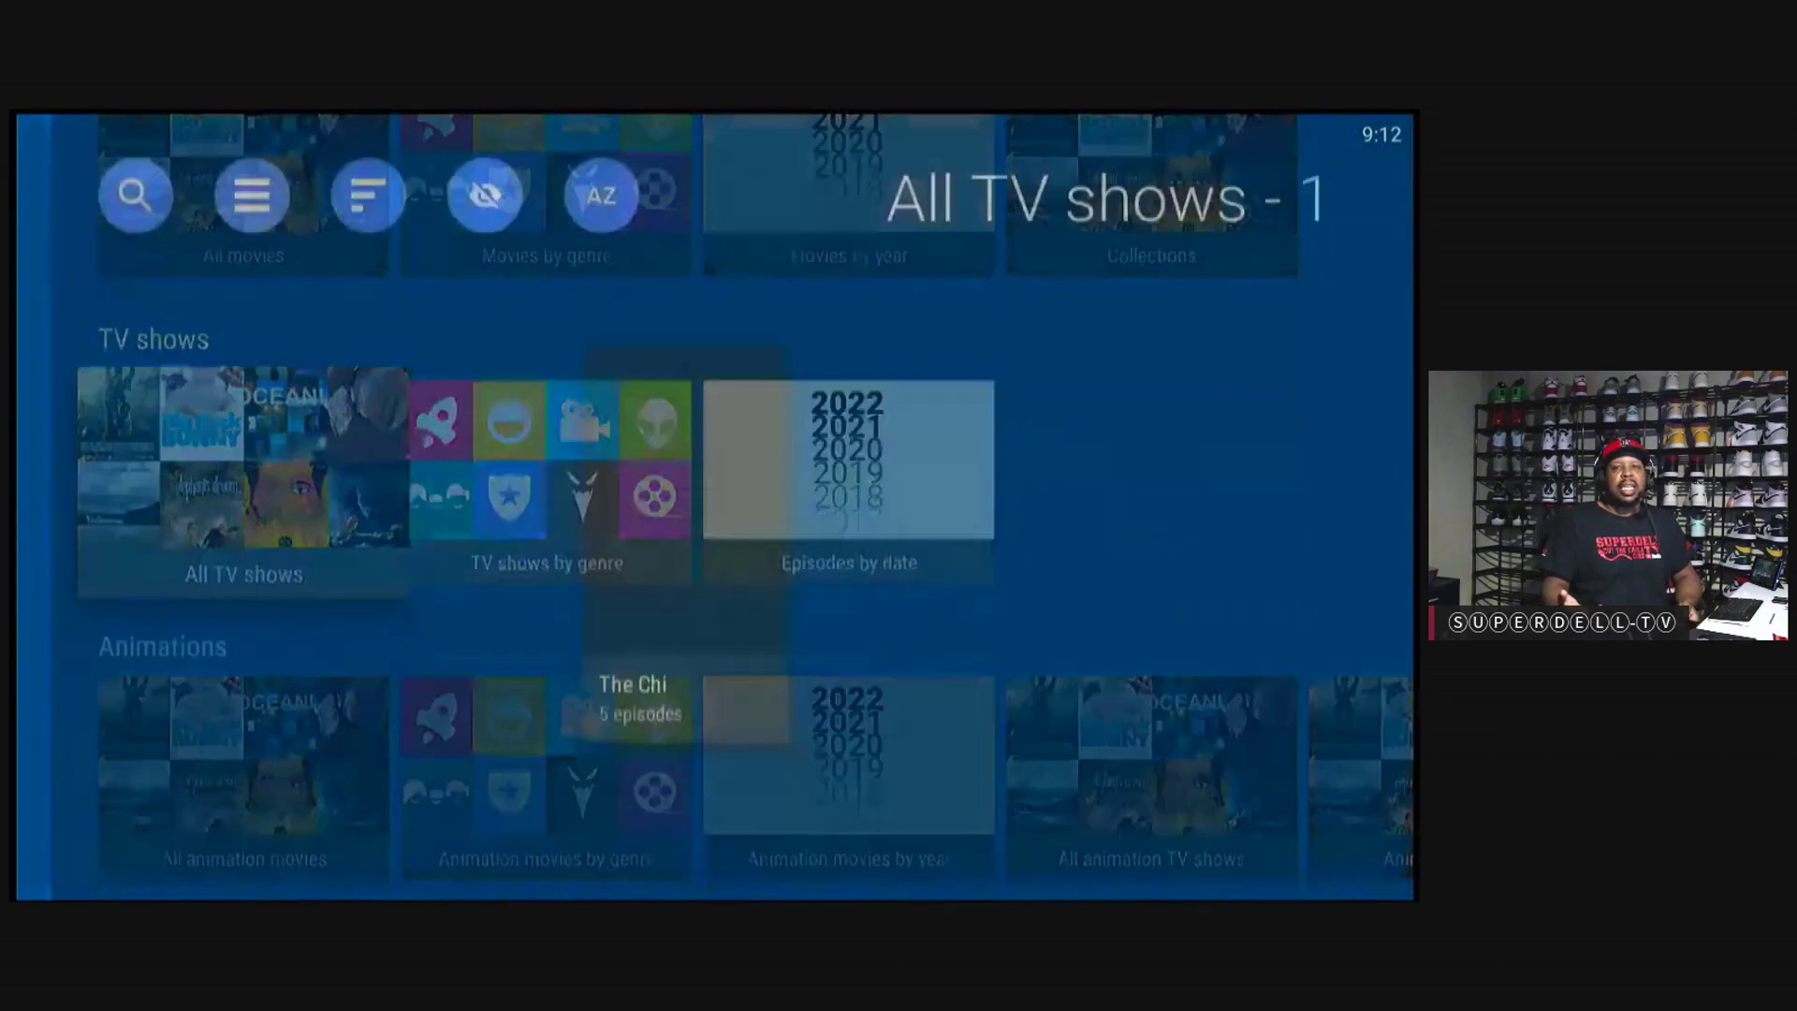
Step: Browse The Chi's Season 5 episodes, then go back to the main browse screen
{"action": "key", "text": "Return"}
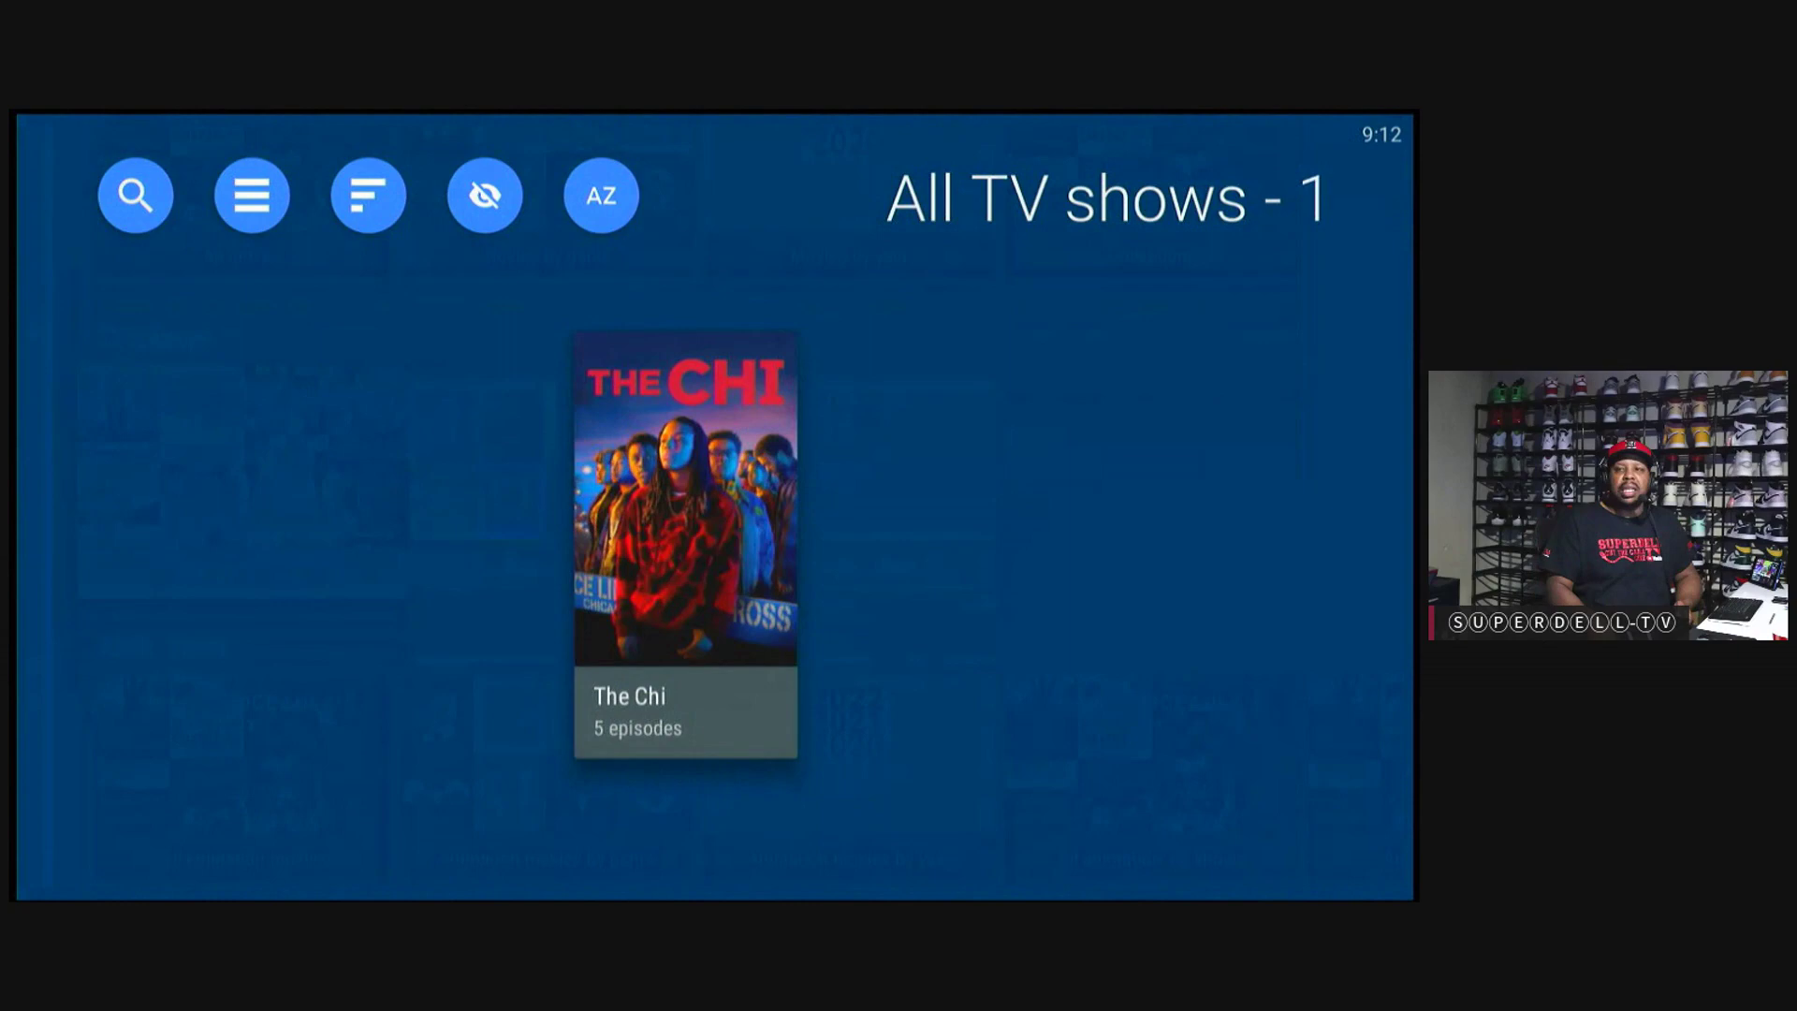
{"action": "key", "text": "Down"}
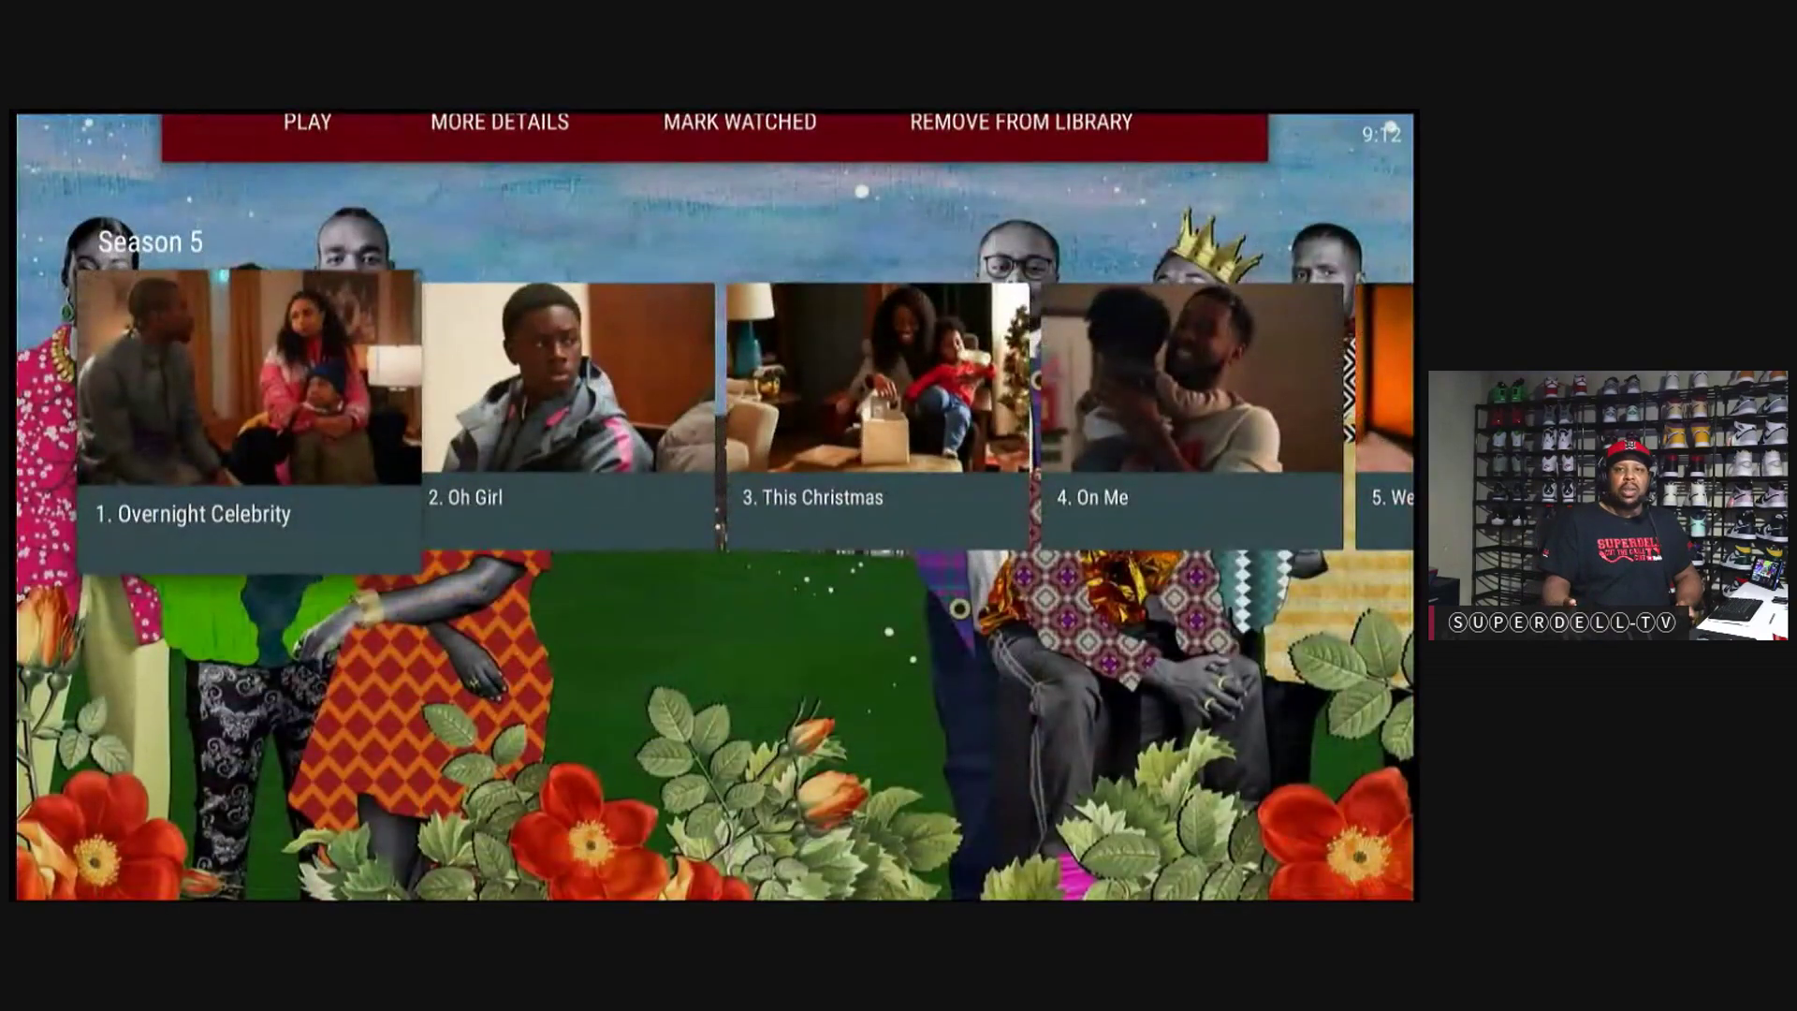
{"action": "key", "text": "Right"}
{"action": "key", "text": "Right"}
{"action": "key", "text": "Right"}
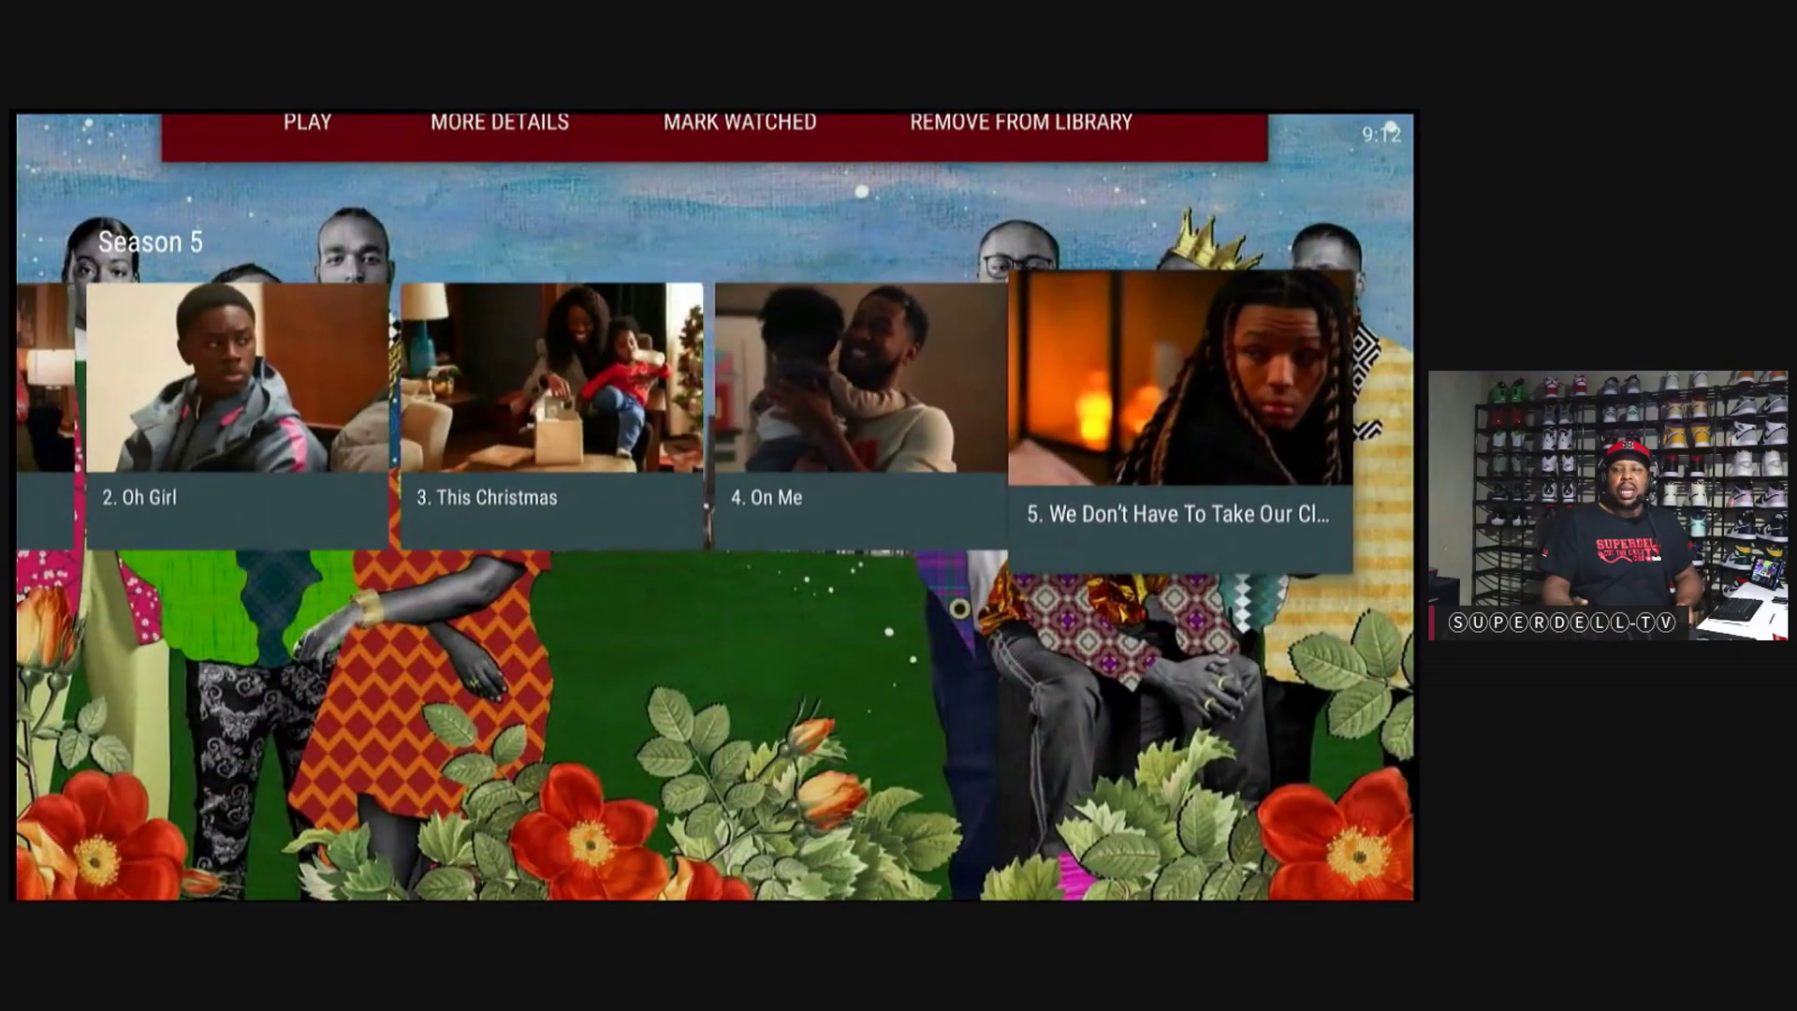
{"action": "key", "text": "Left"}
{"action": "key", "text": "Left"}
{"action": "key", "text": "Left"}
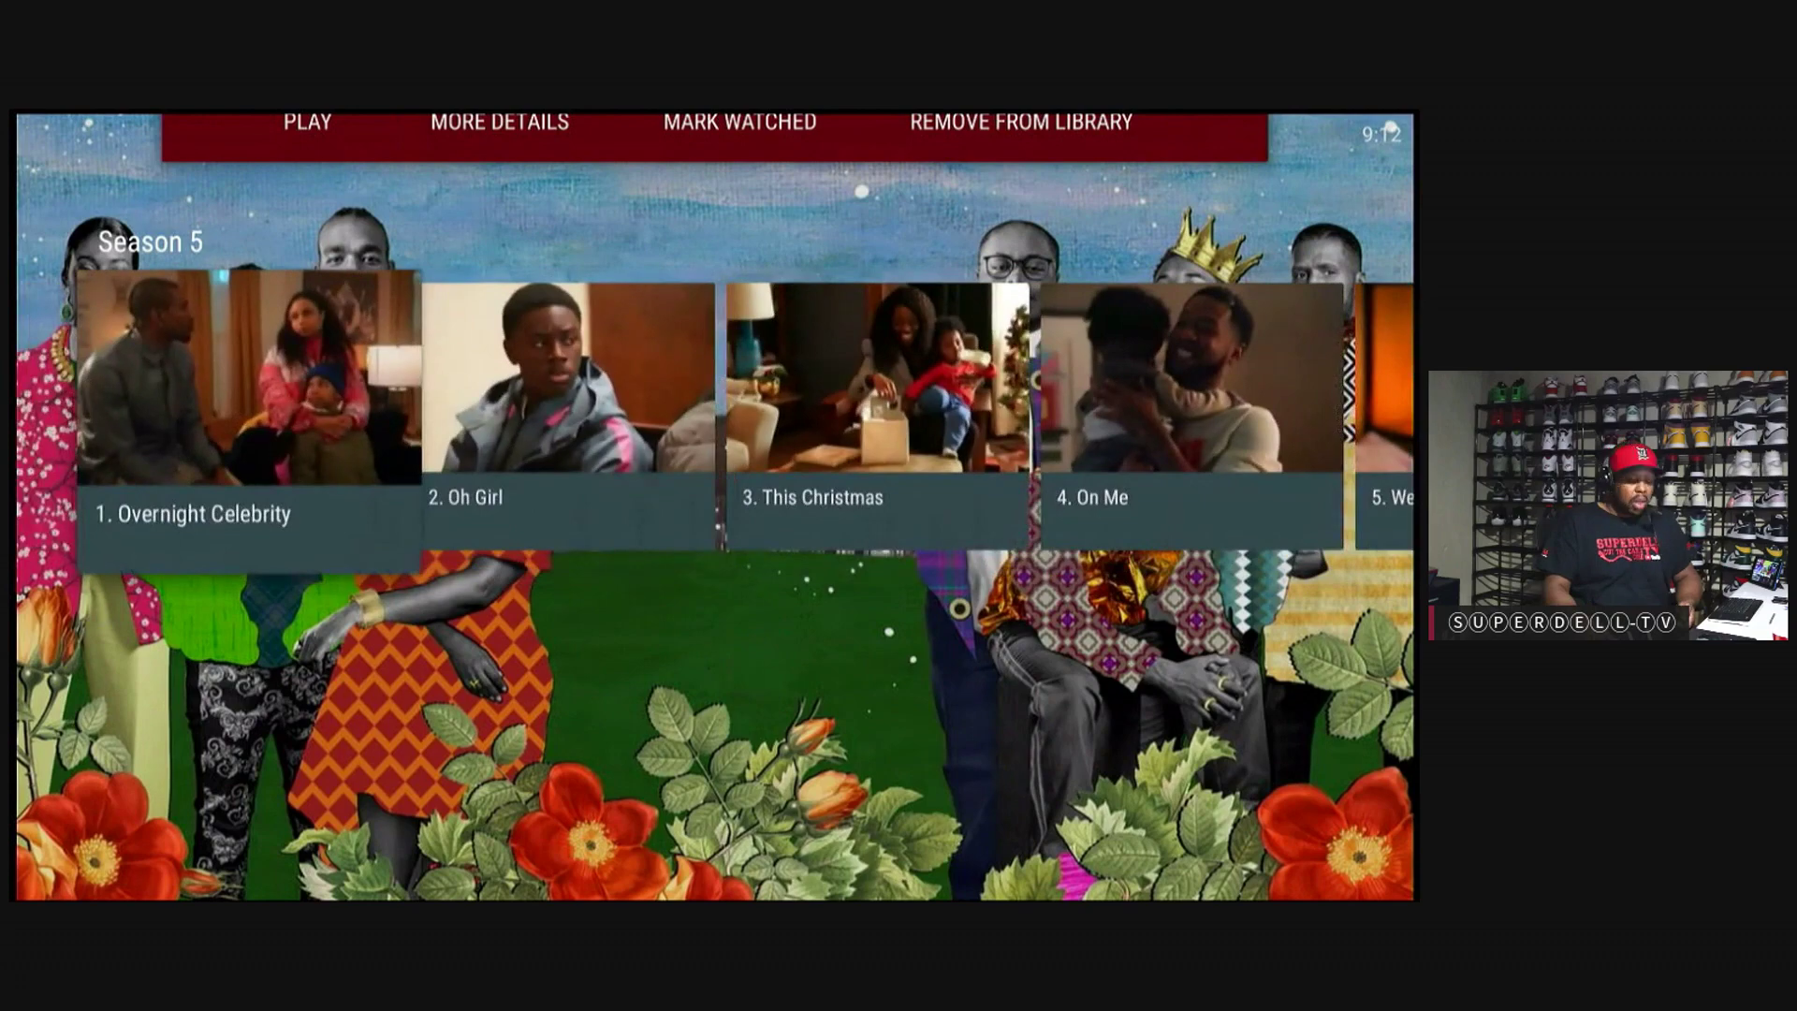
{"action": "key", "text": "Escape"}
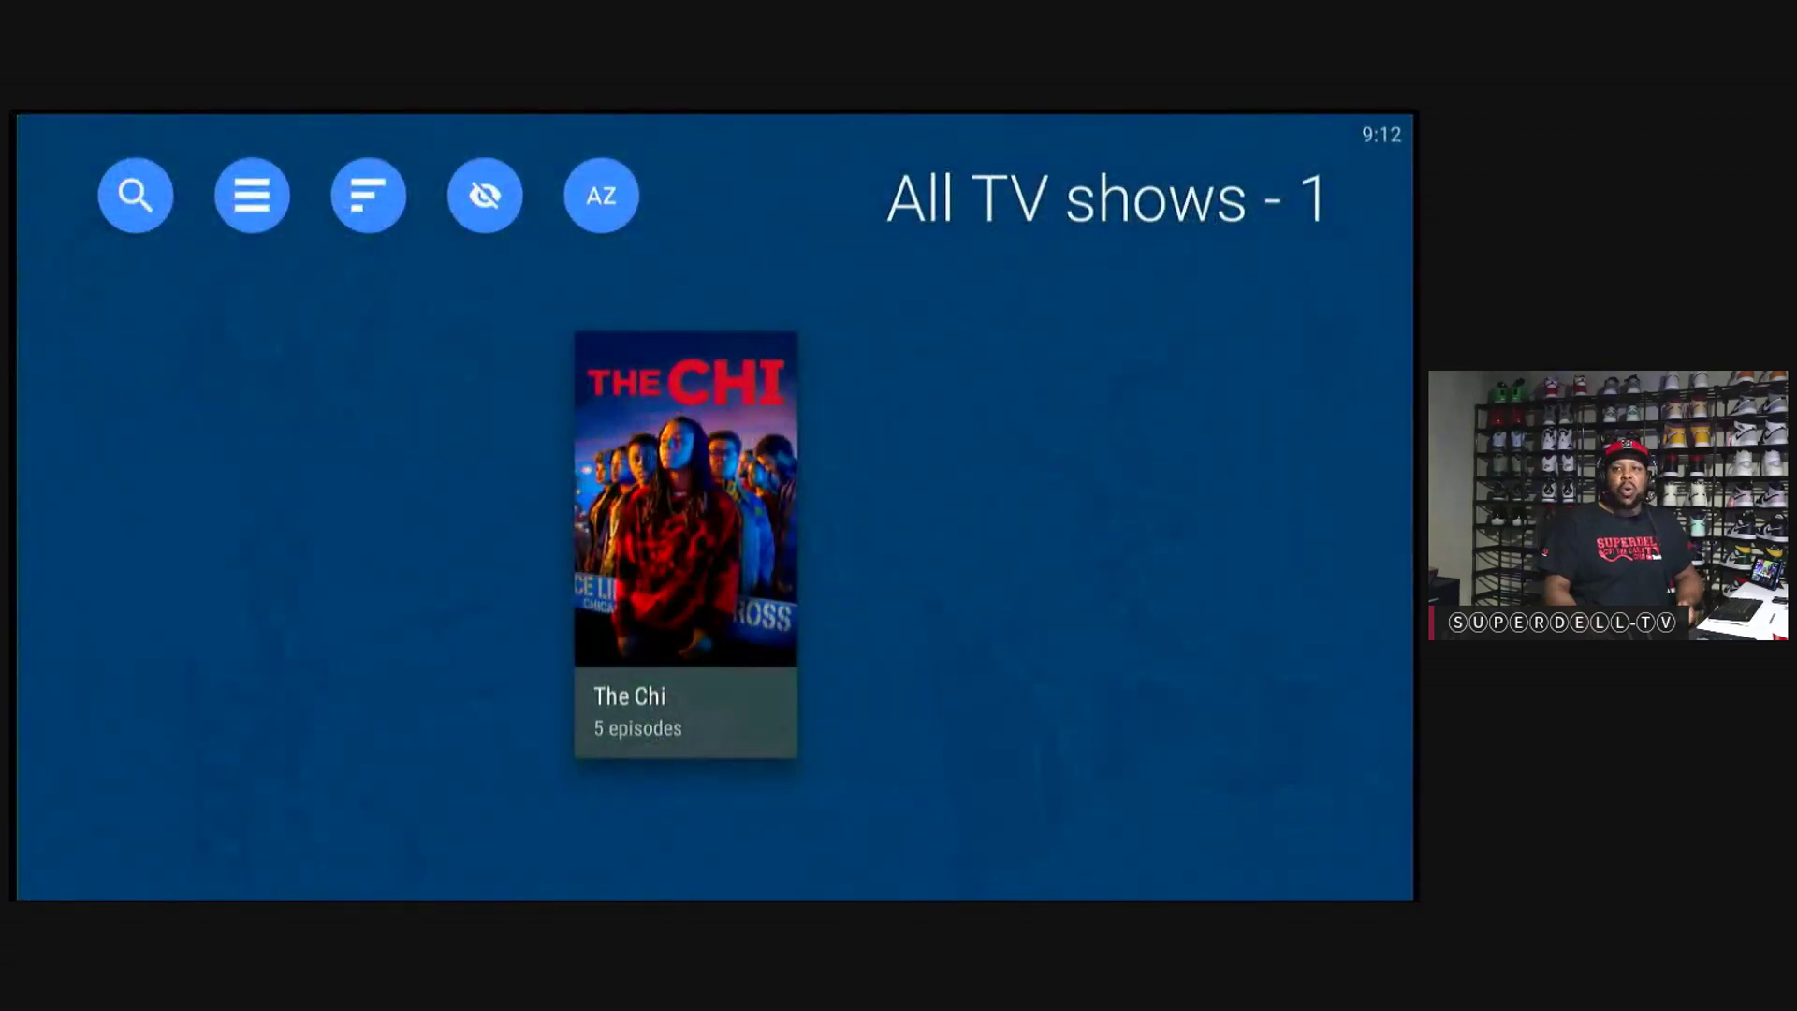
{"action": "key", "text": "Escape"}
Step: Switch to the Legacy interface from the Preferences section
{"action": "key", "text": "Left"}
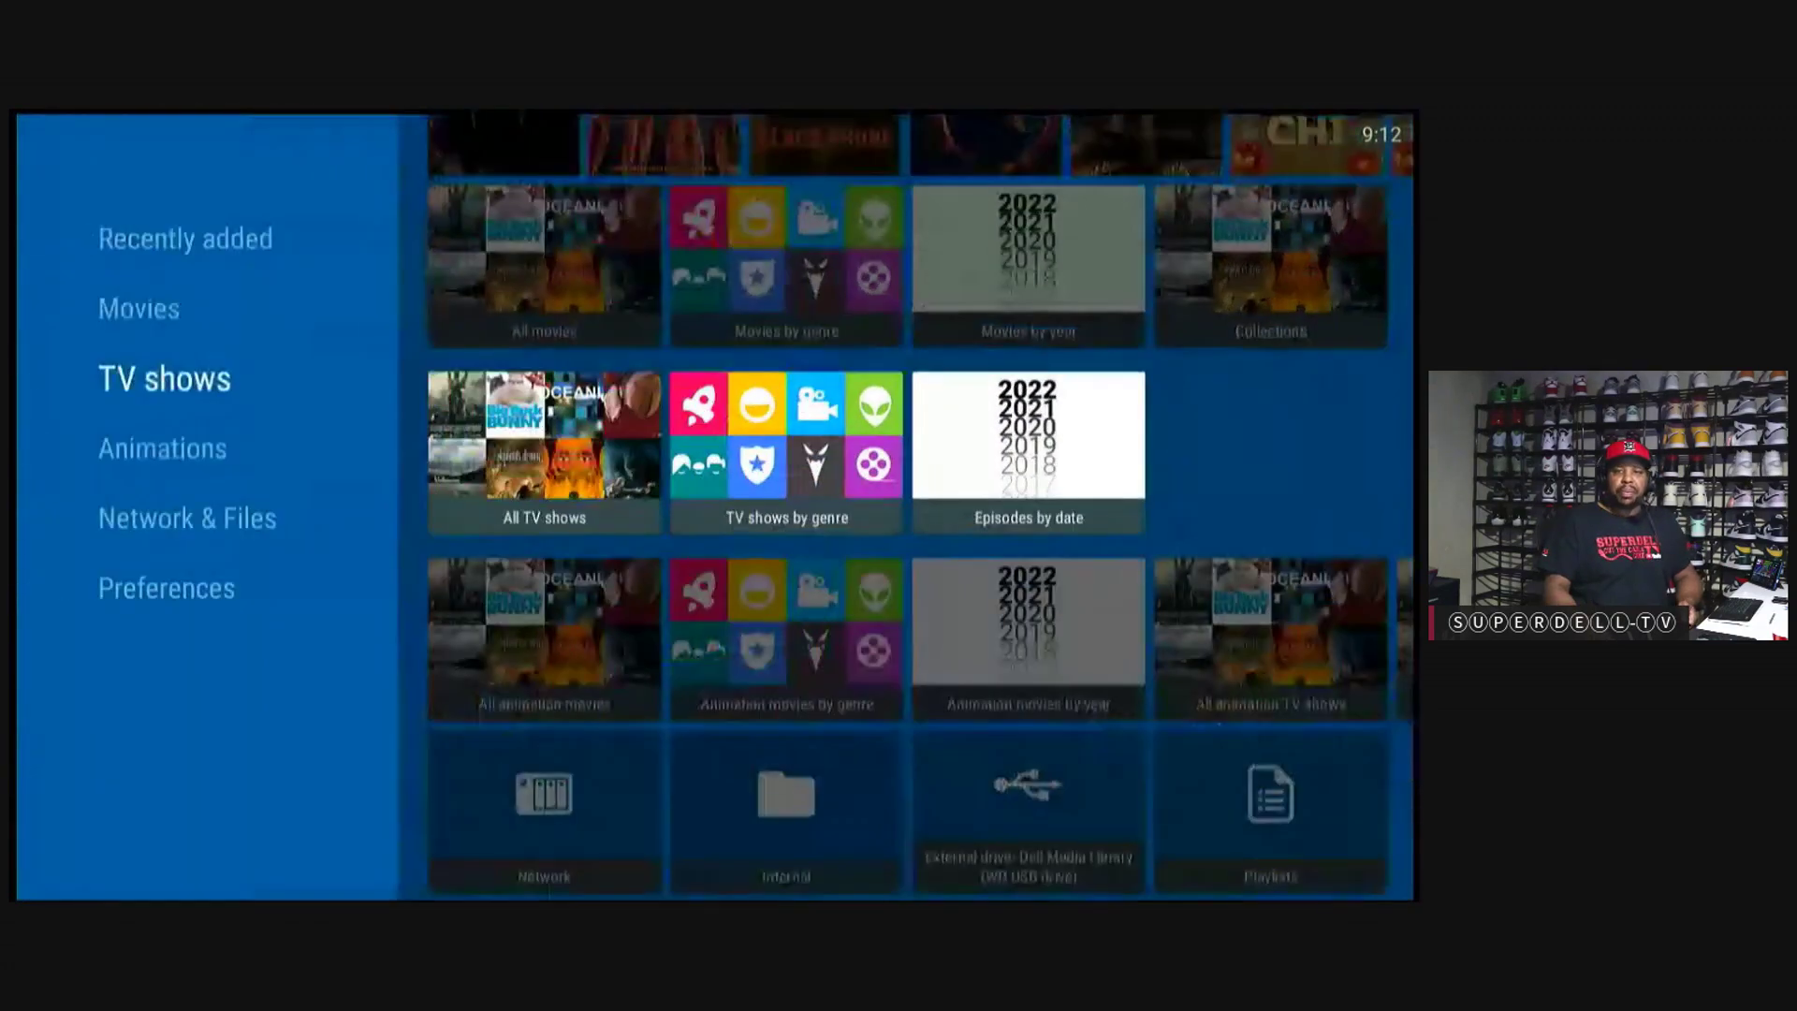
{"action": "key", "text": "Down"}
{"action": "key", "text": "Down"}
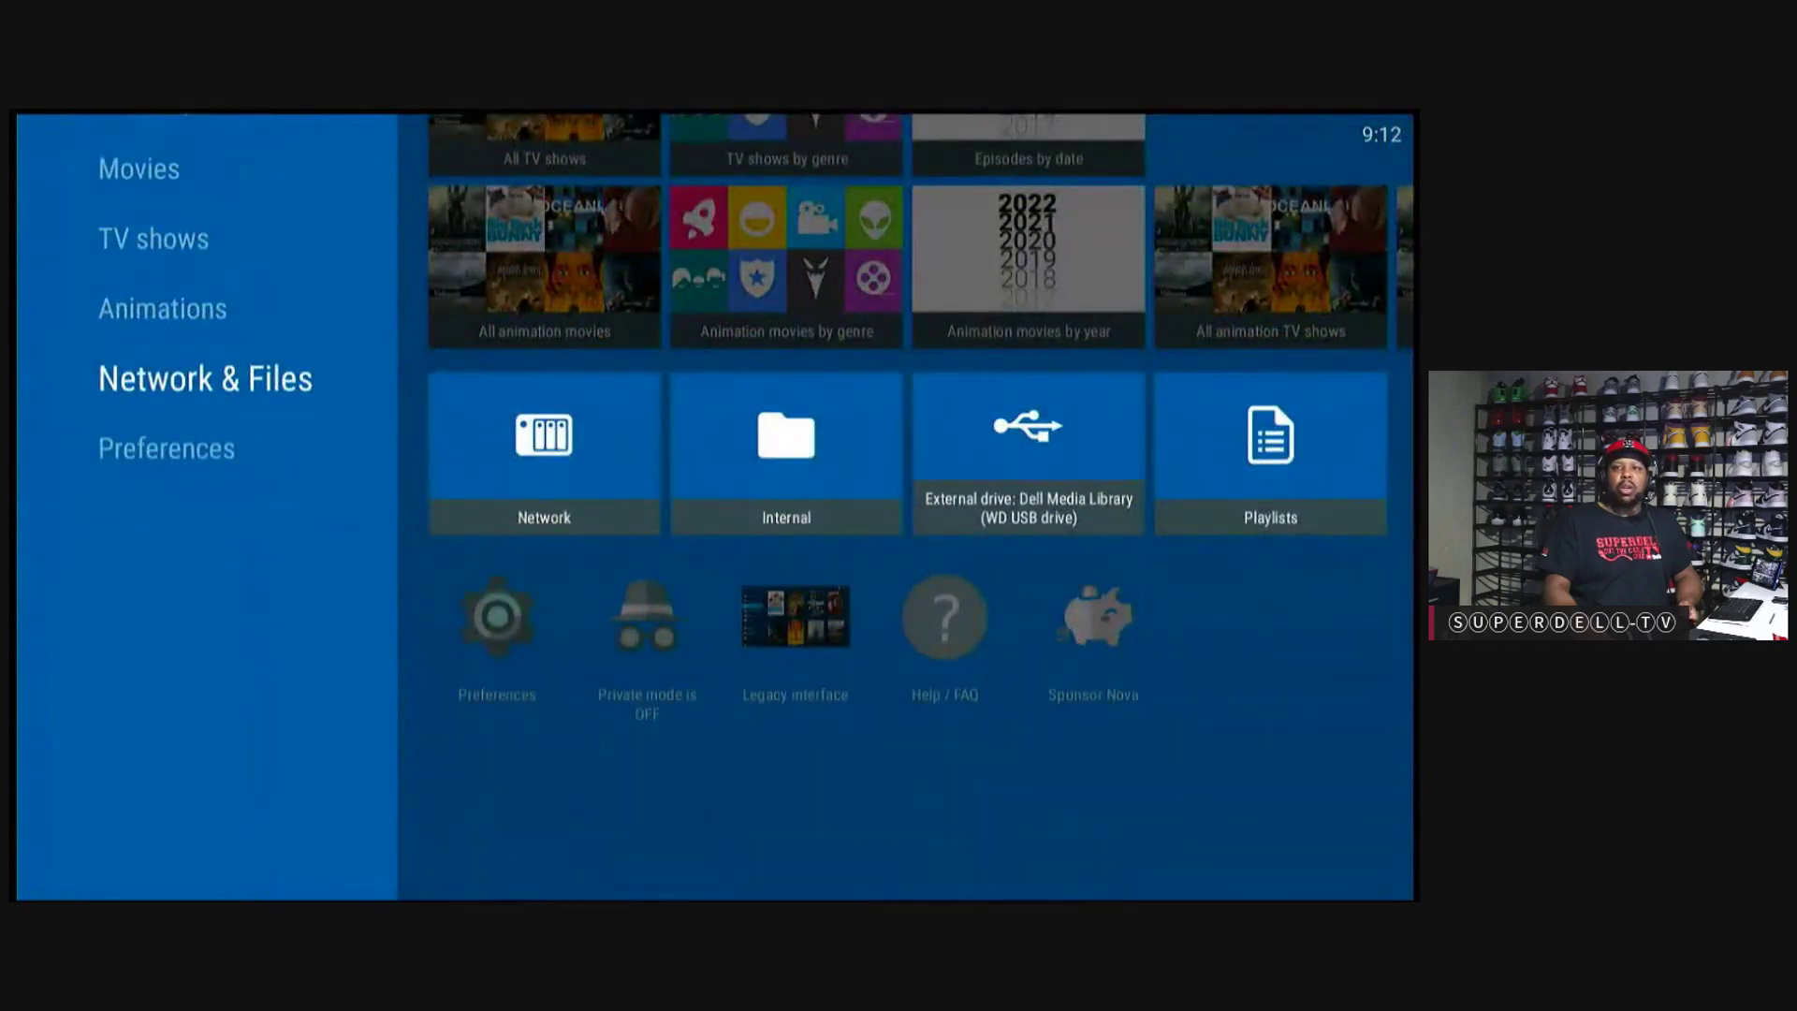
{"action": "key", "text": "Down"}
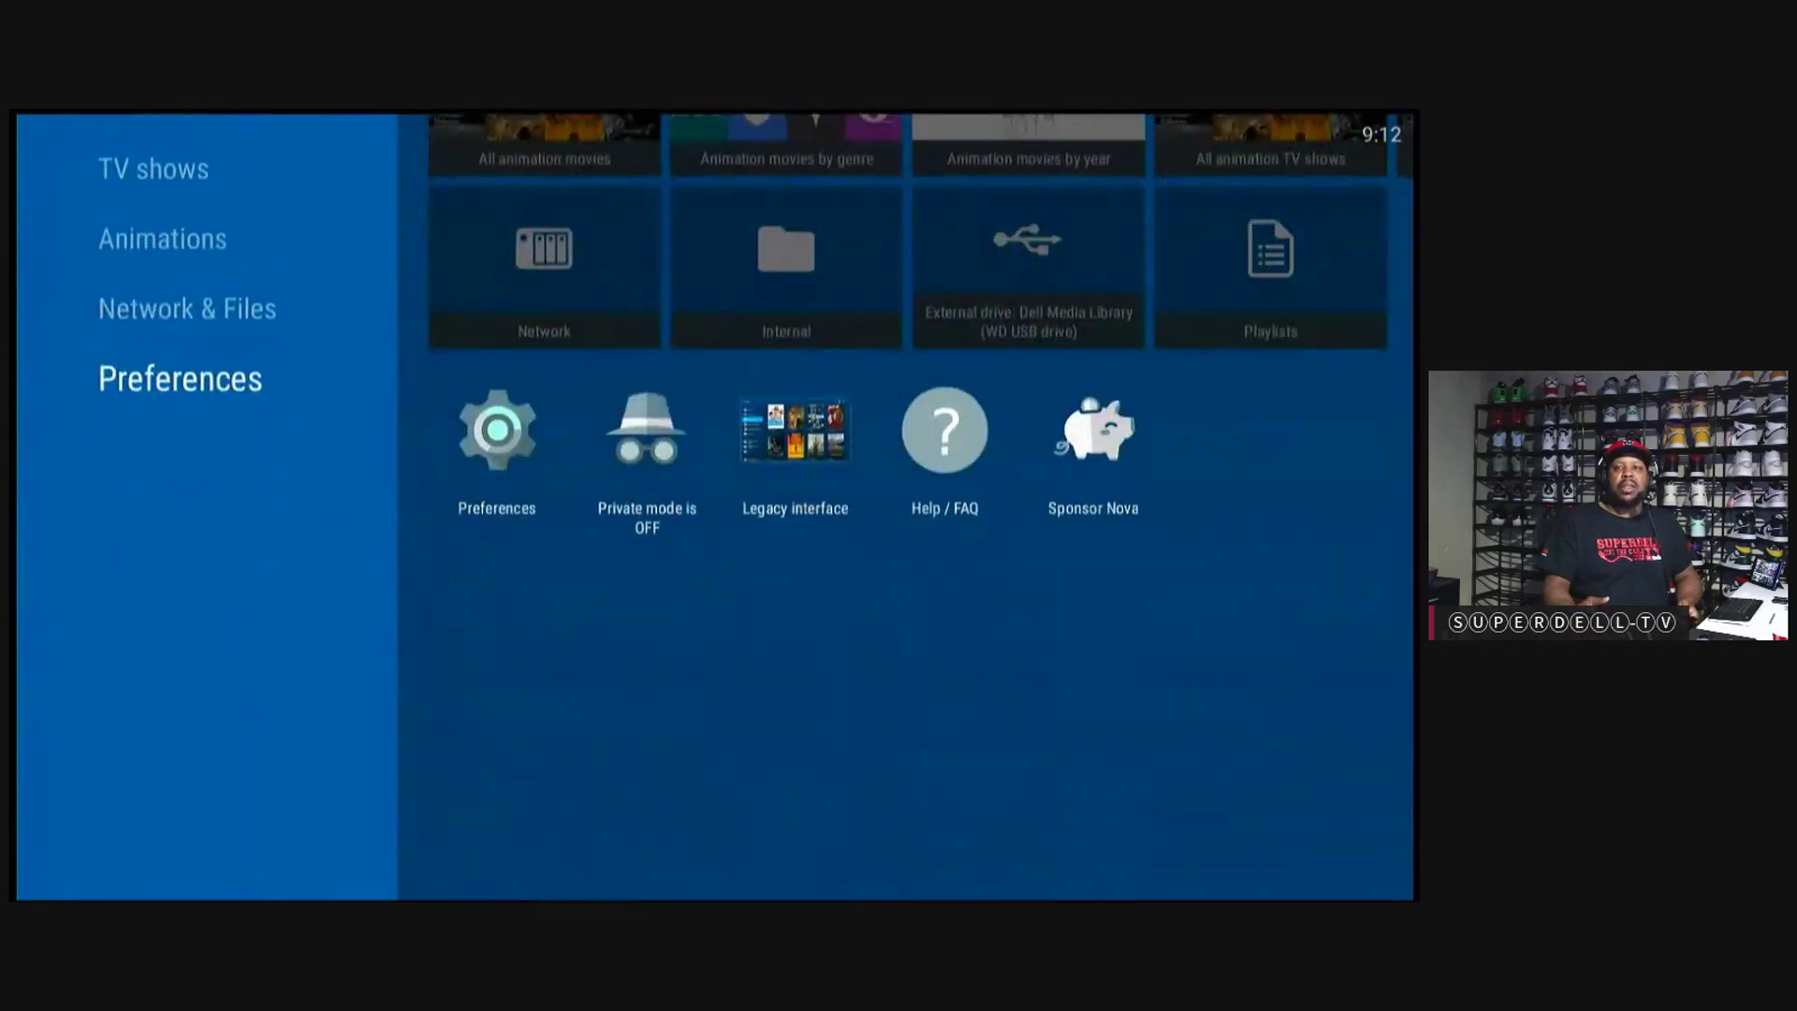
{"action": "key", "text": "Right"}
{"action": "key", "text": "Right"}
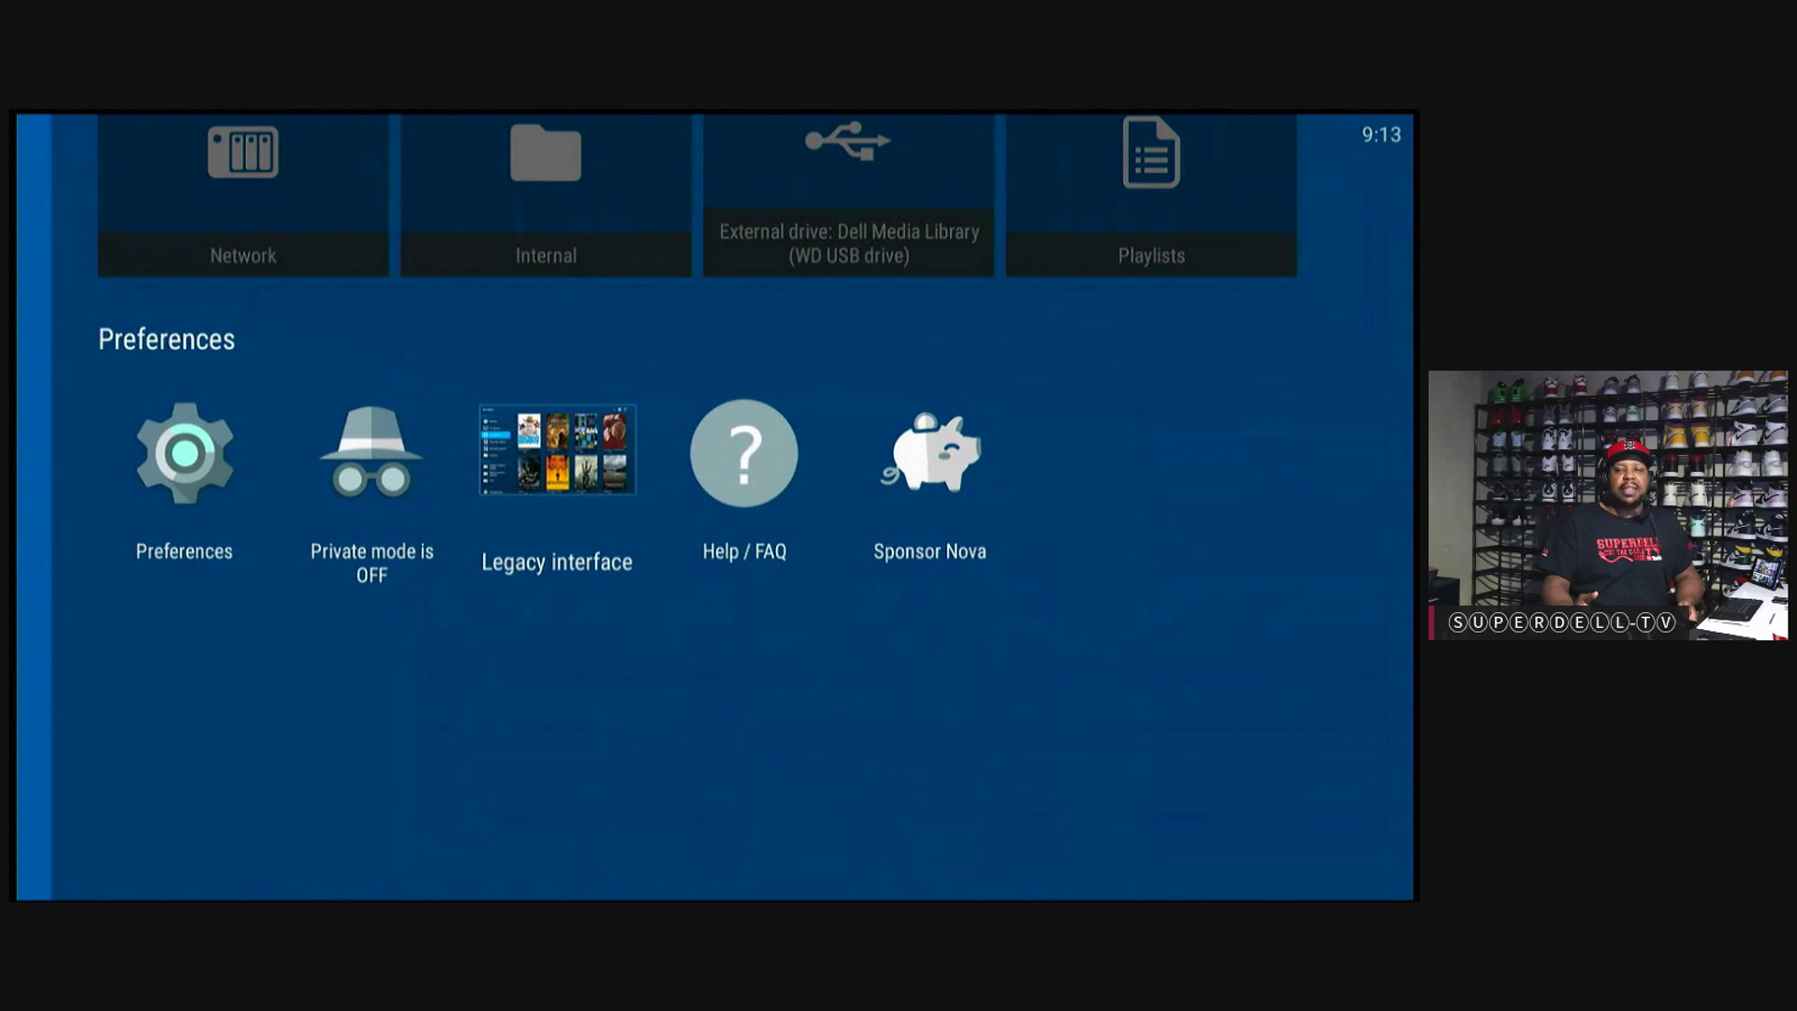
{"action": "key", "text": "Return"}
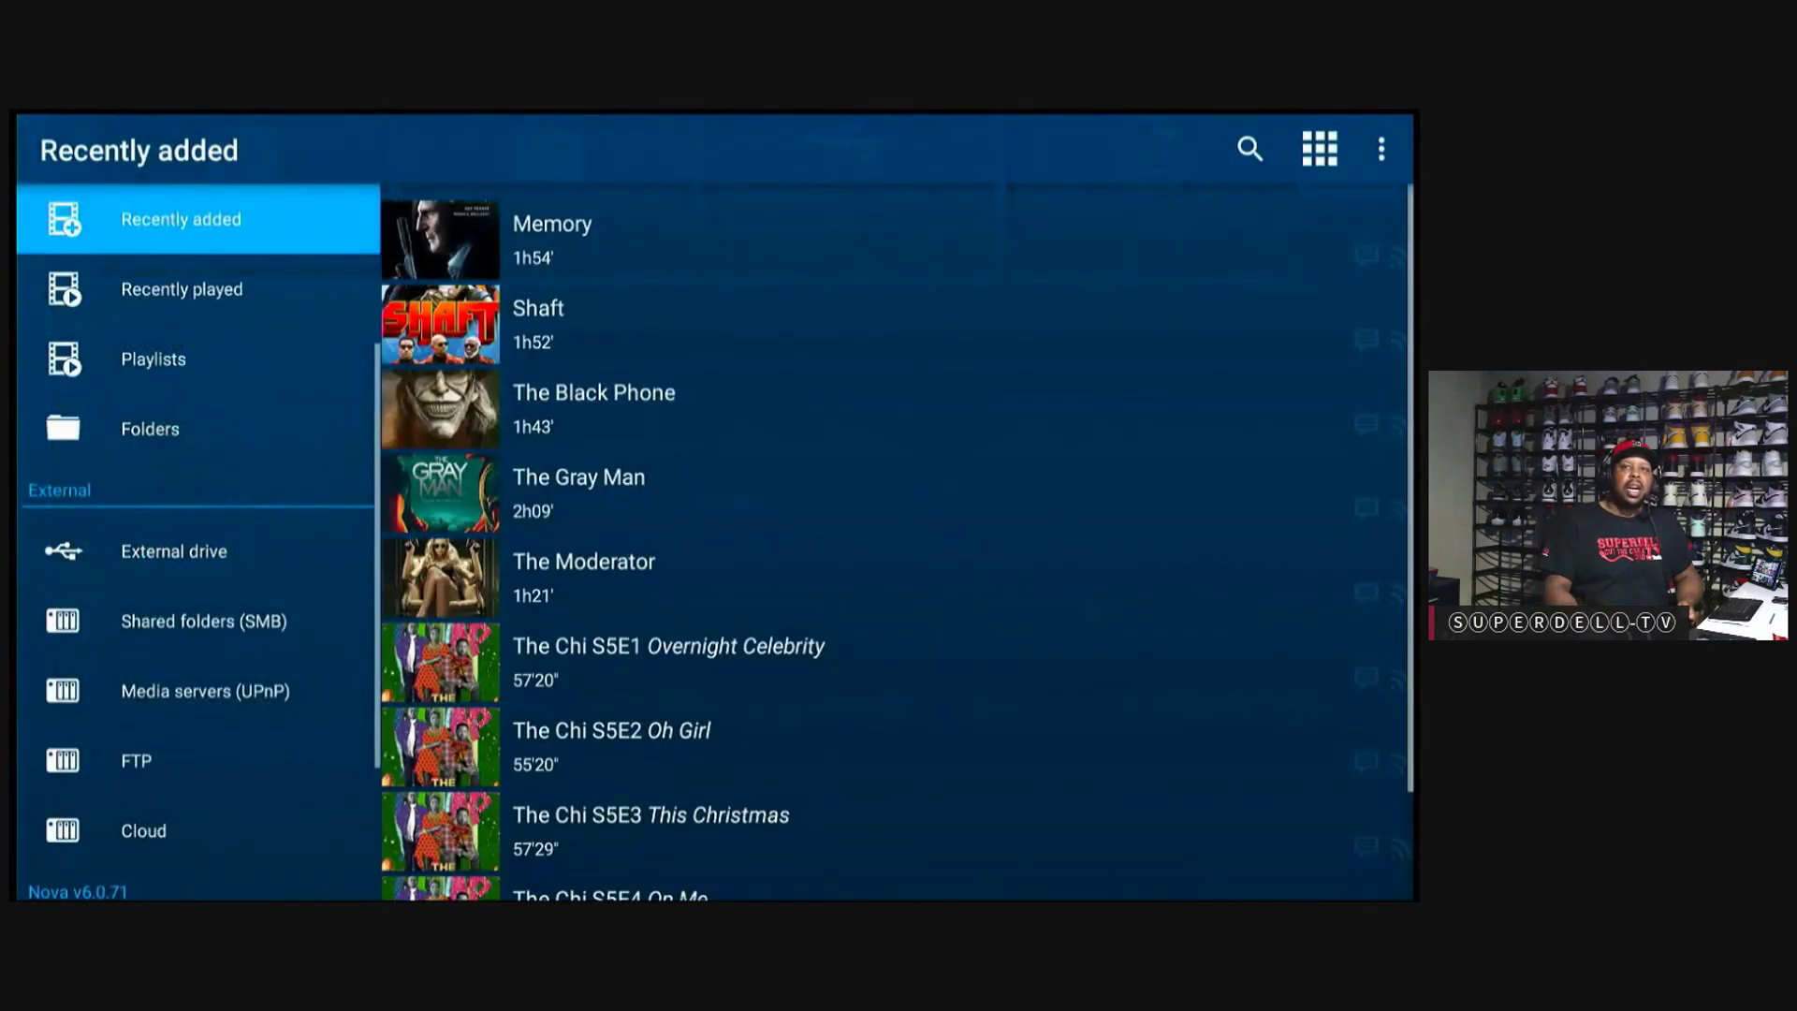
Step: Open the Movies library in the Legacy navigation list to show the five drive movies
{"action": "key", "text": "Up"}
{"action": "key", "text": "Up"}
{"action": "key", "text": "Up"}
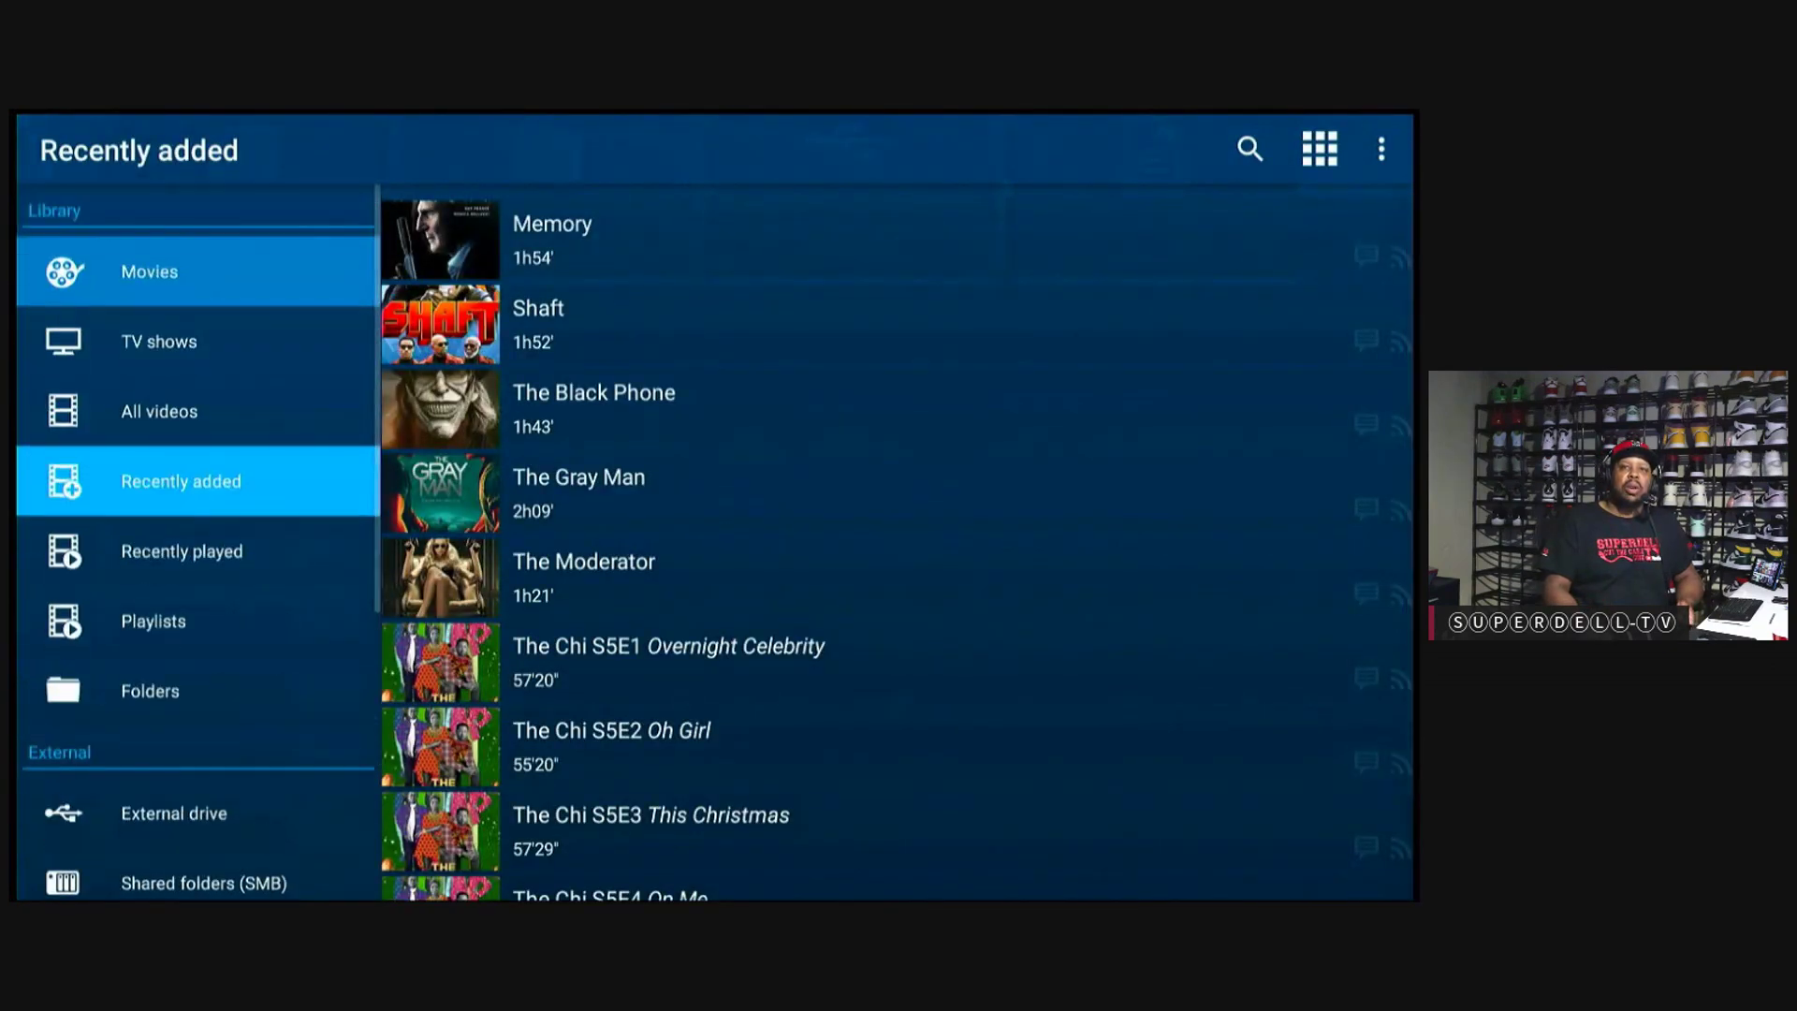
{"action": "key", "text": "Down"}
{"action": "key", "text": "Up"}
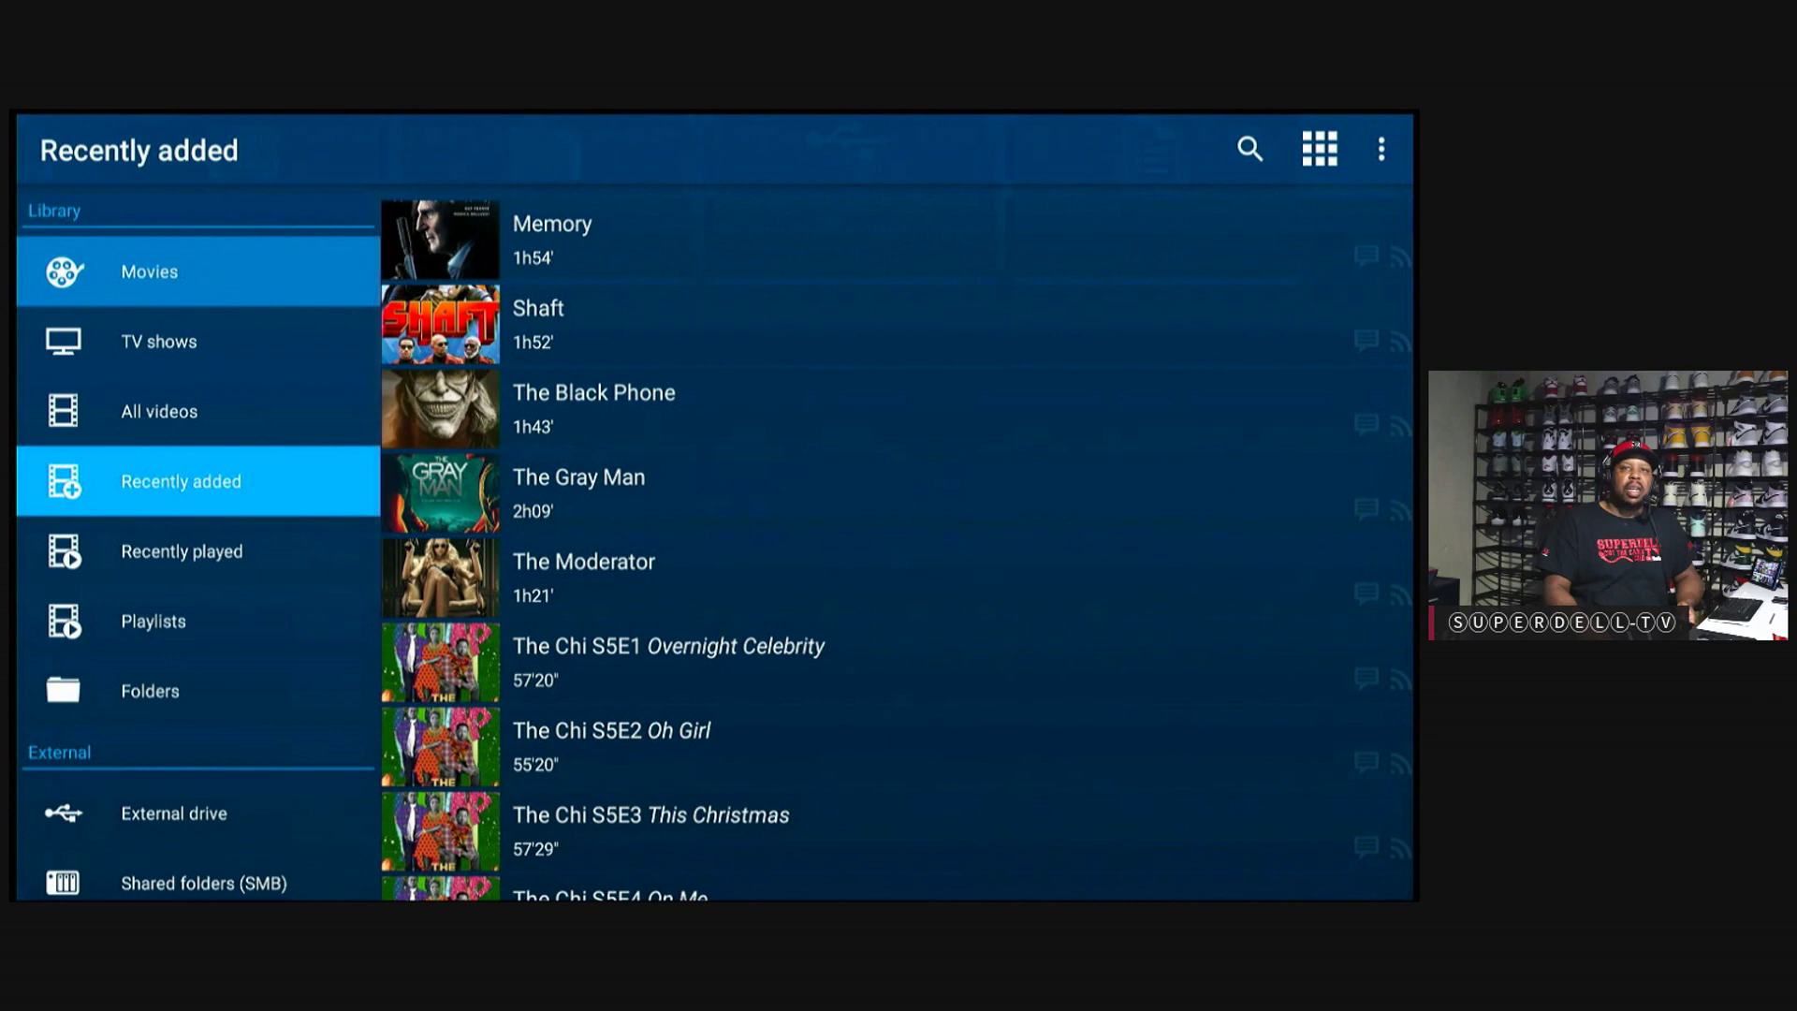
{"action": "key", "text": "Return"}
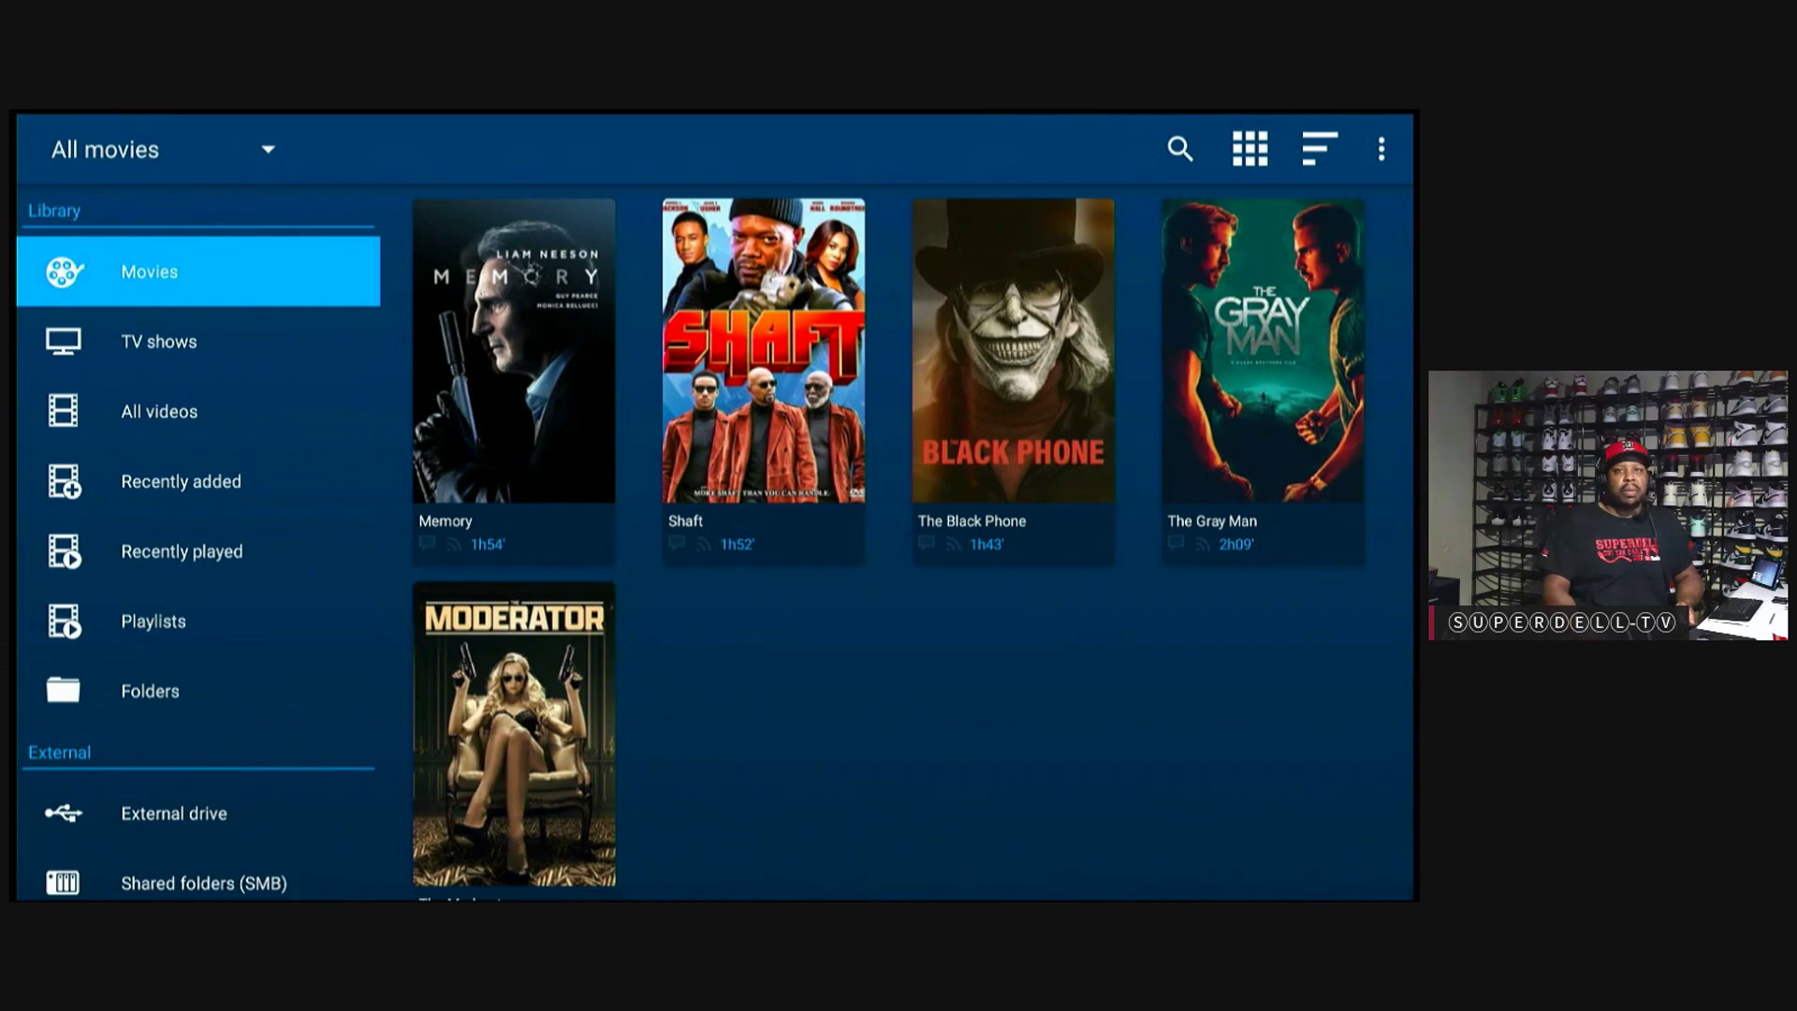
Step: Open the TV shows library and The Chi's season page
{"action": "left_click", "coordinate": [159, 341]}
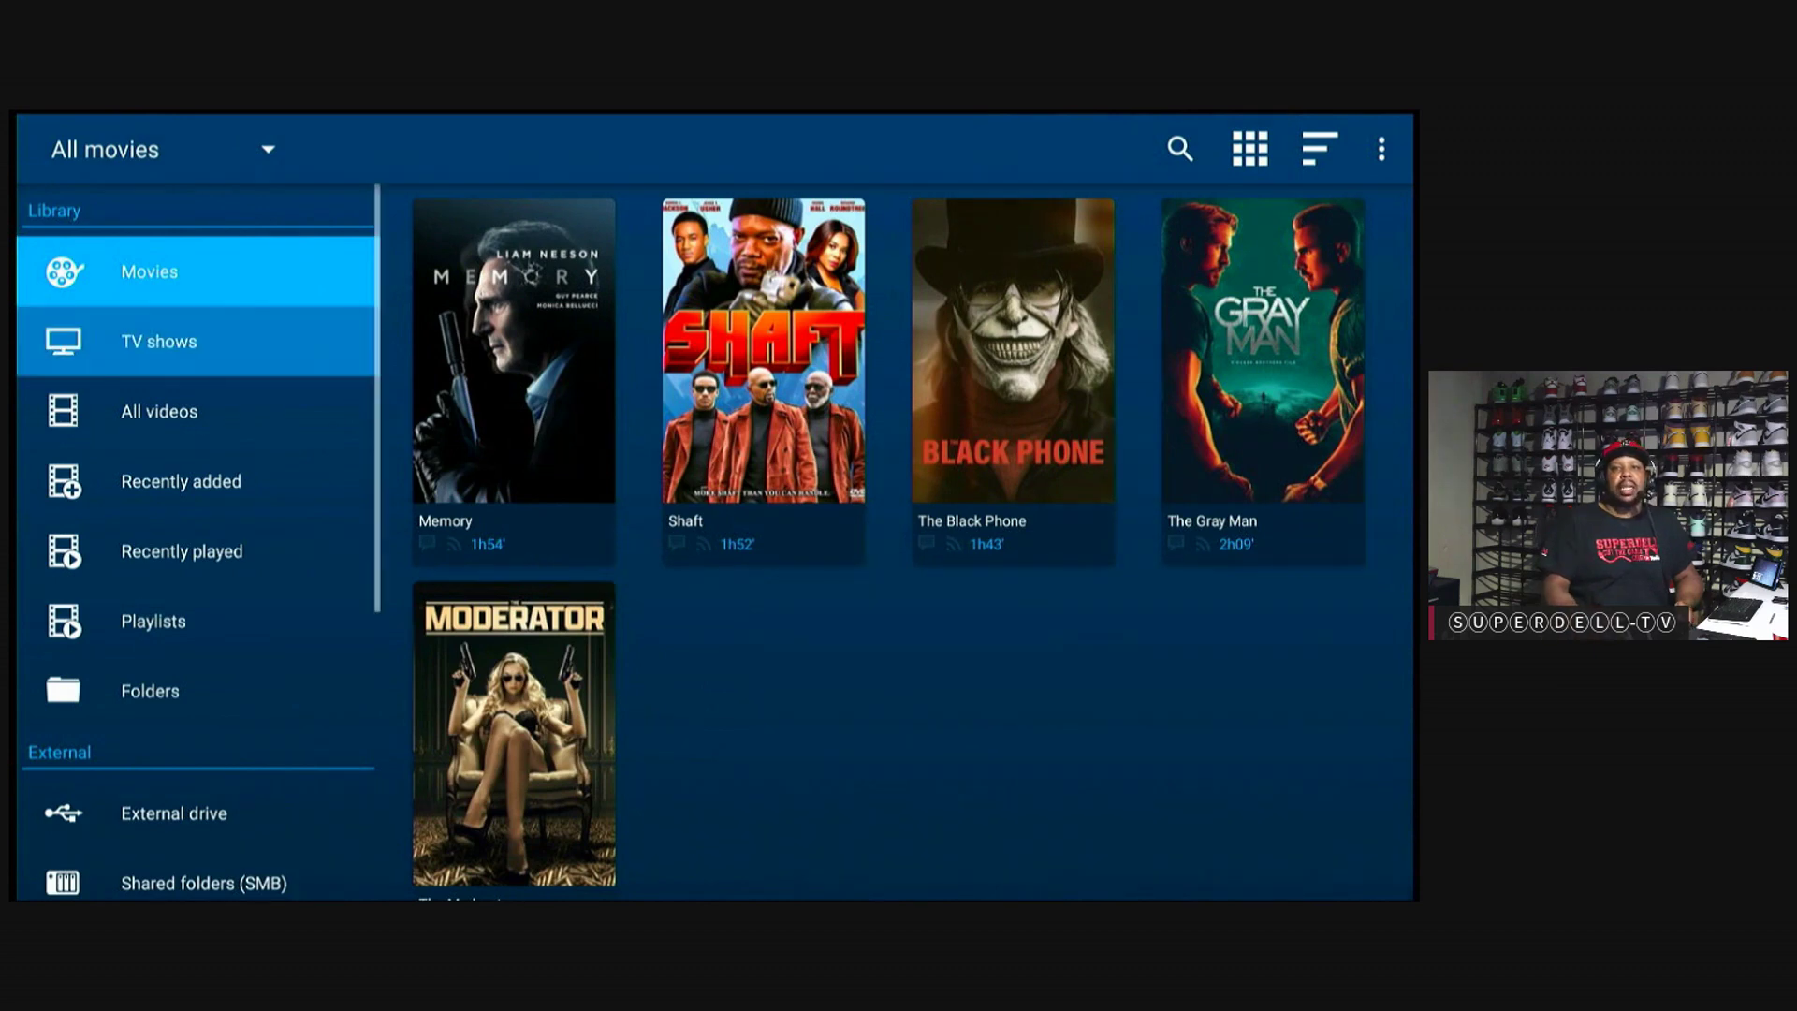
{"action": "key", "text": "Return"}
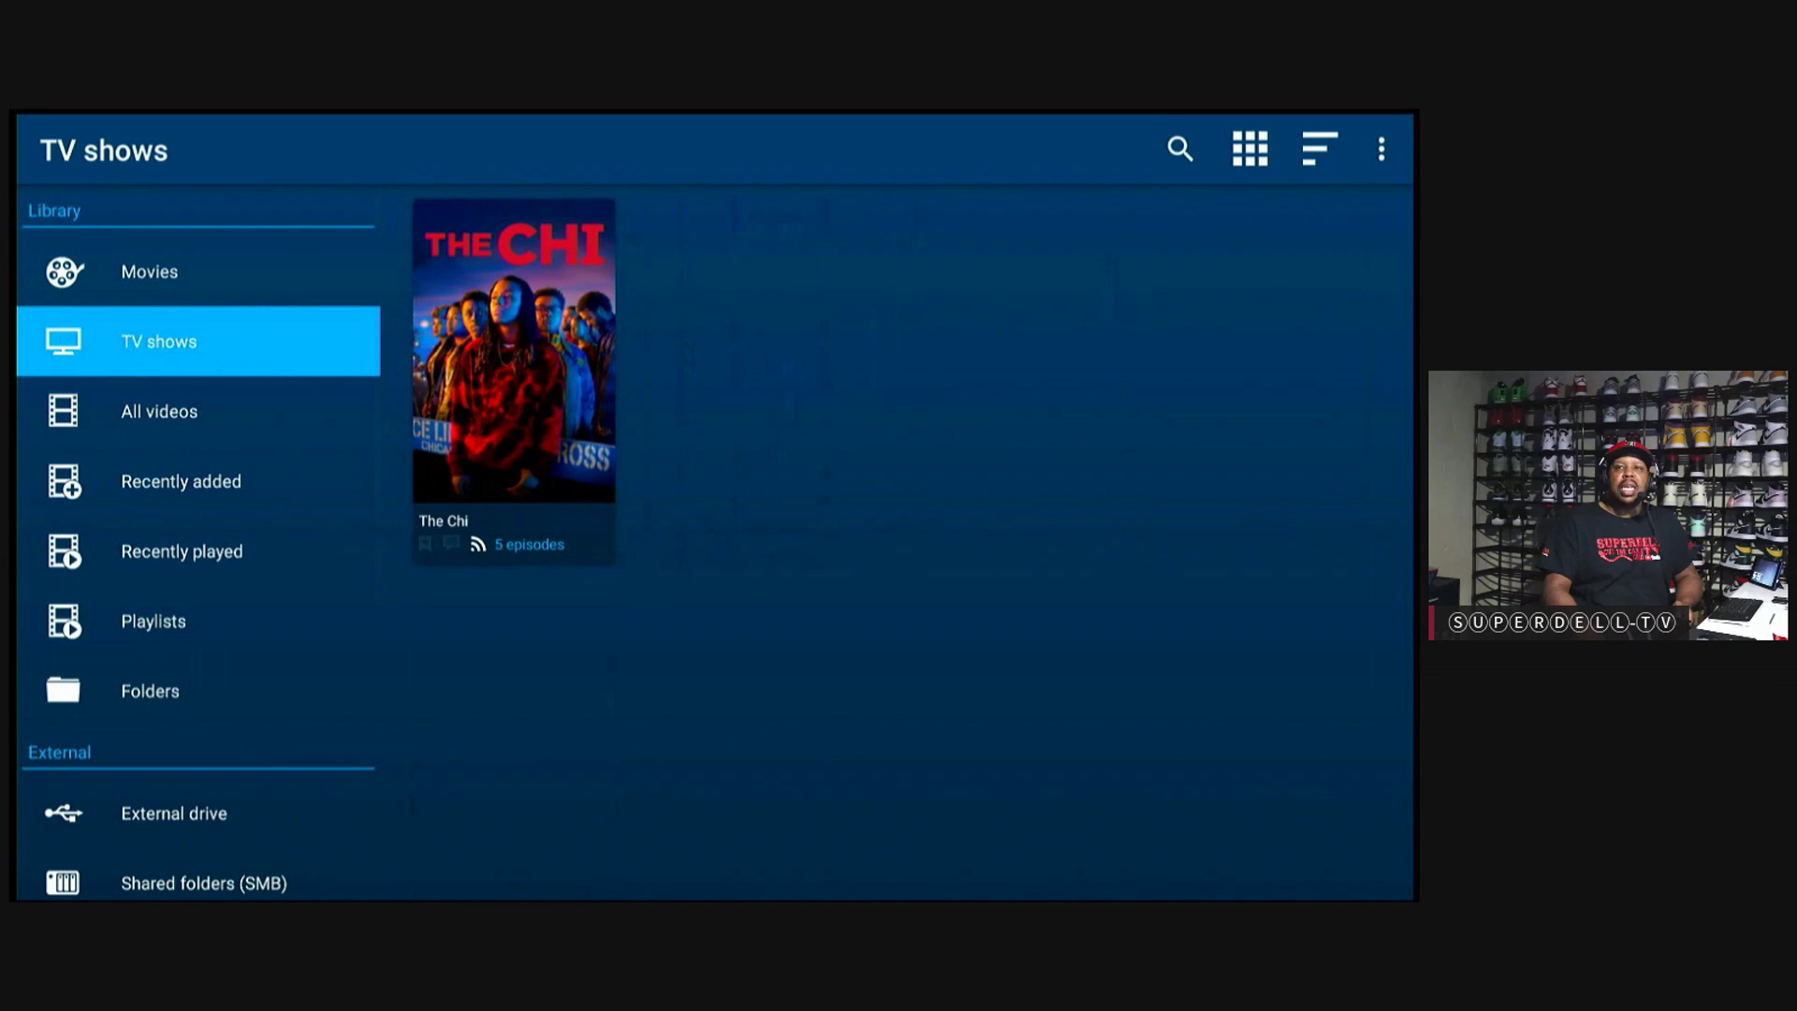
{"action": "left_click", "coordinate": [514, 375]}
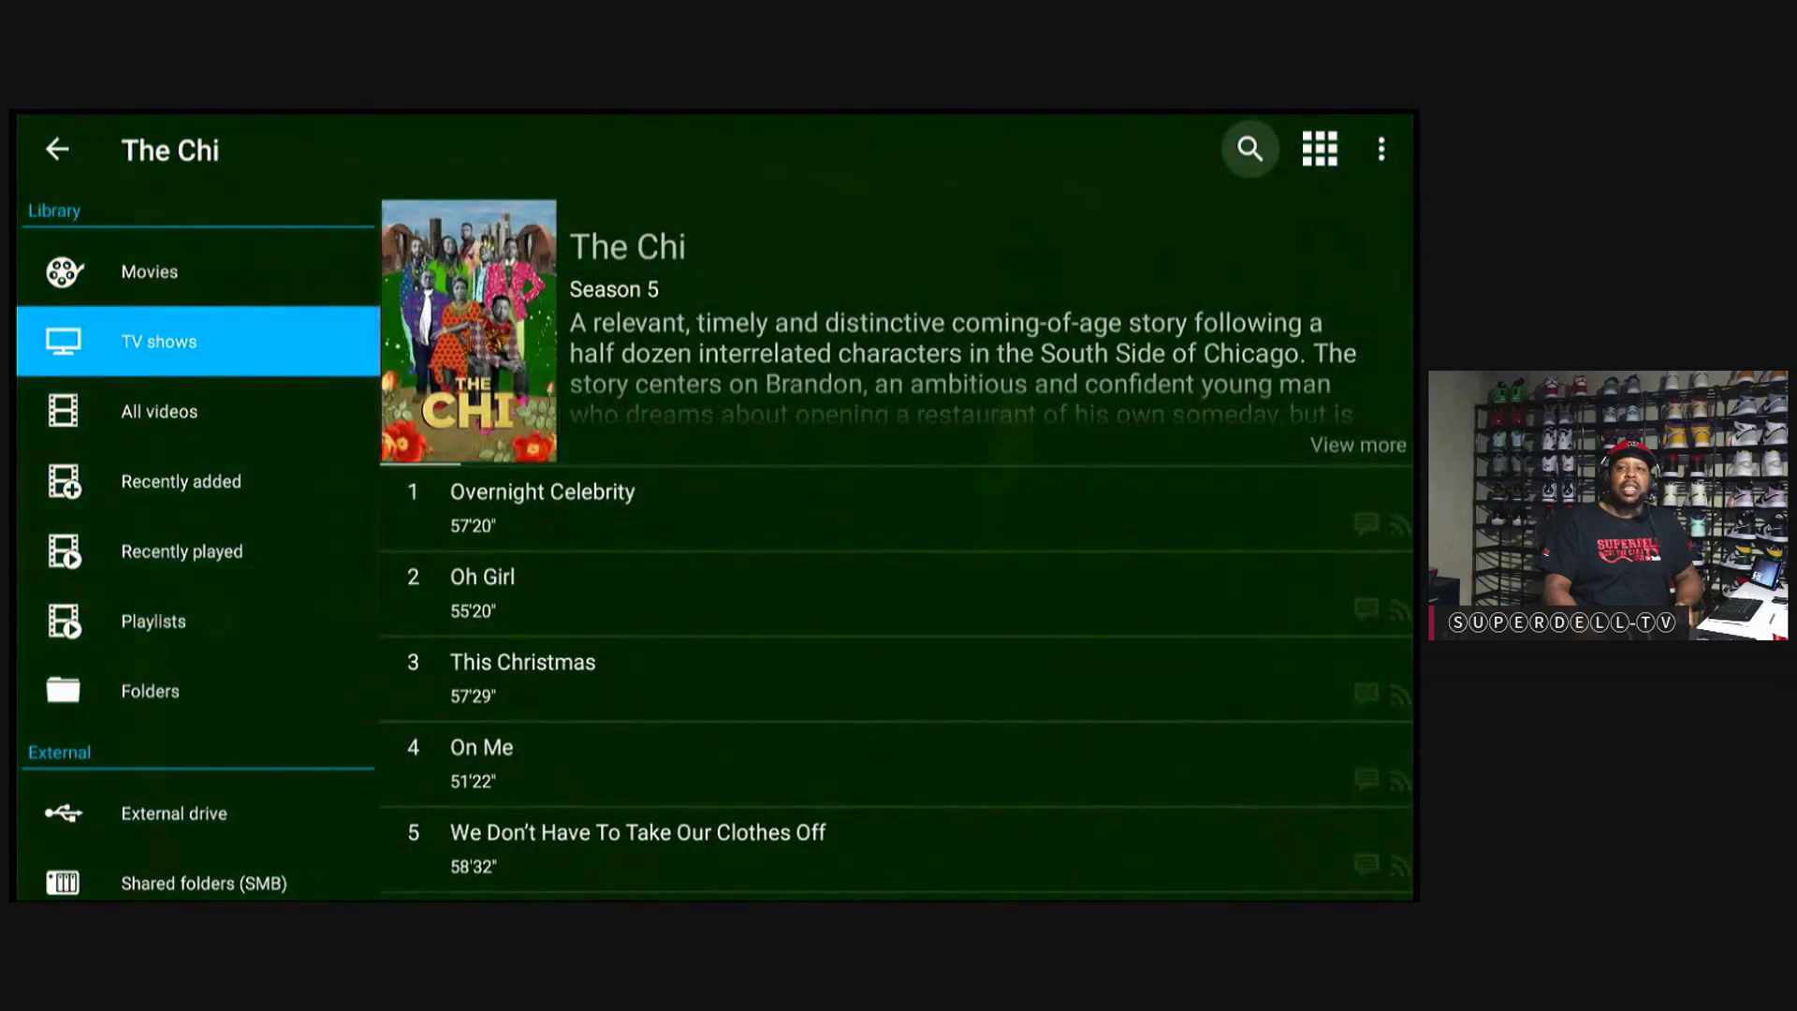
Step: Scroll through The Chi's Season 5 episodes, such as This Christmas, then return to the TV shows grid
{"action": "key", "text": "Down"}
{"action": "key", "text": "Down"}
{"action": "key", "text": "Down"}
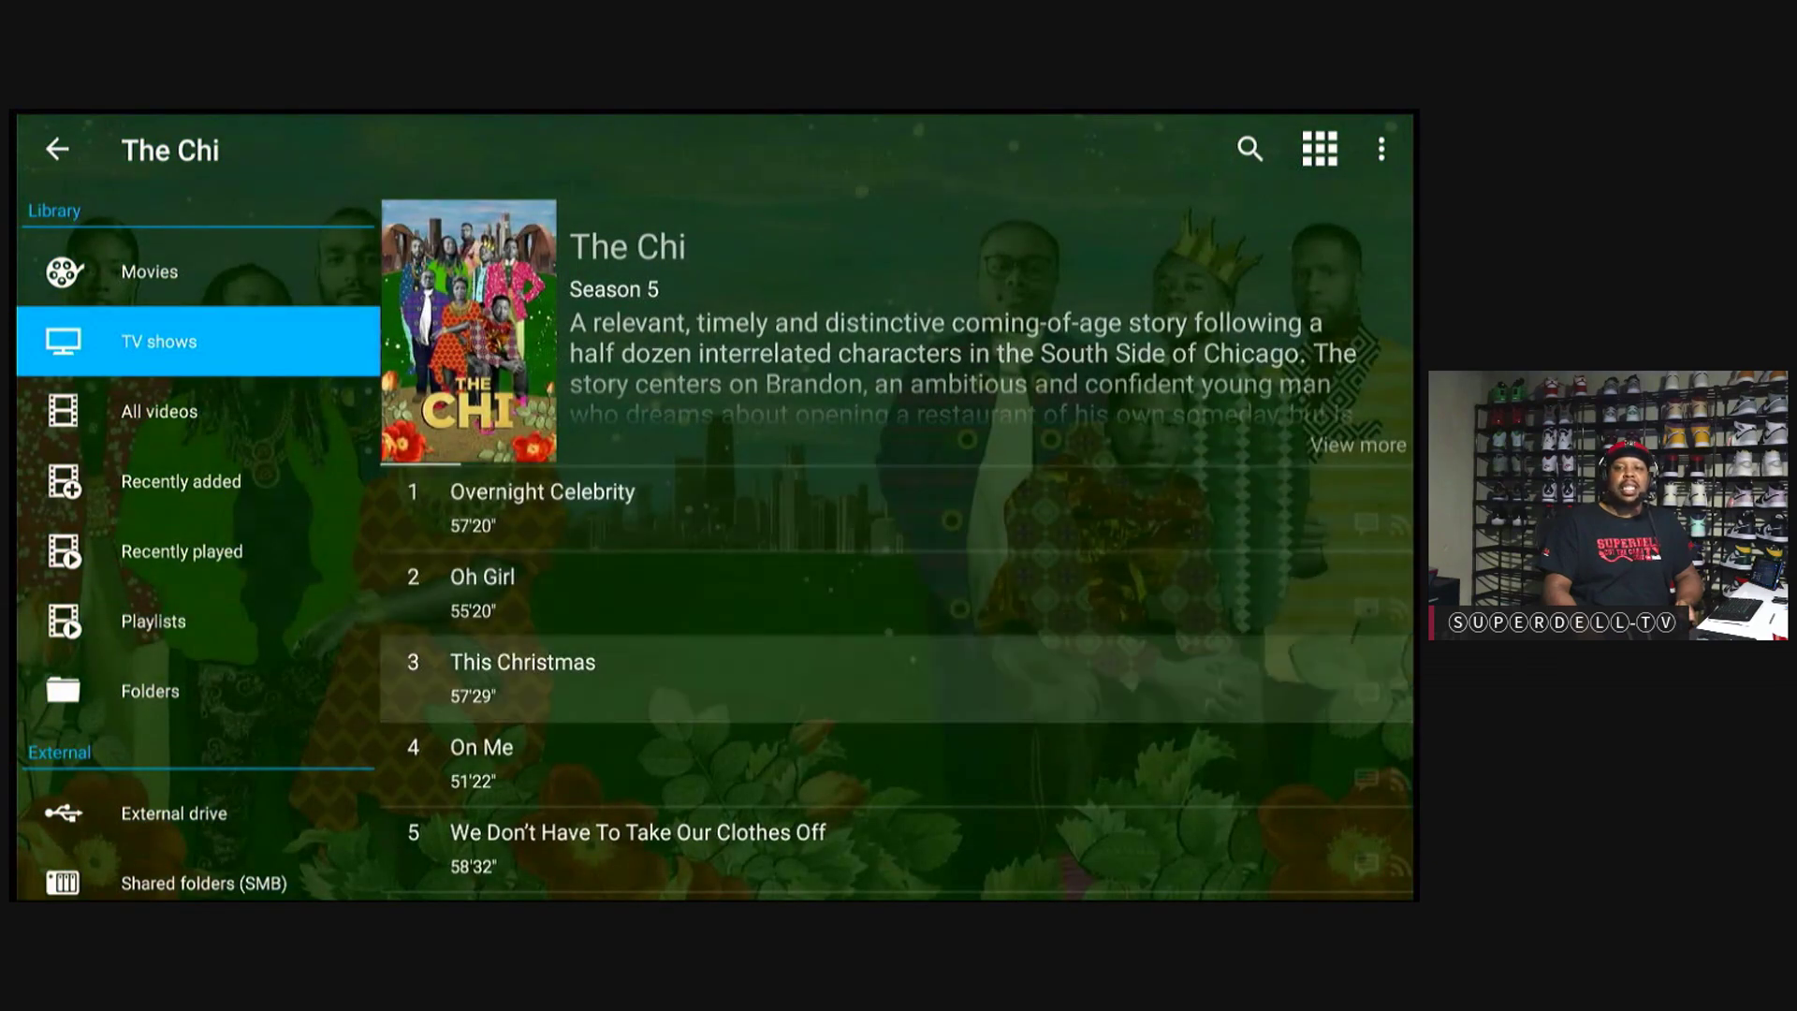
{"action": "key", "text": "Down"}
{"action": "key", "text": "Down"}
{"action": "key", "text": "Down"}
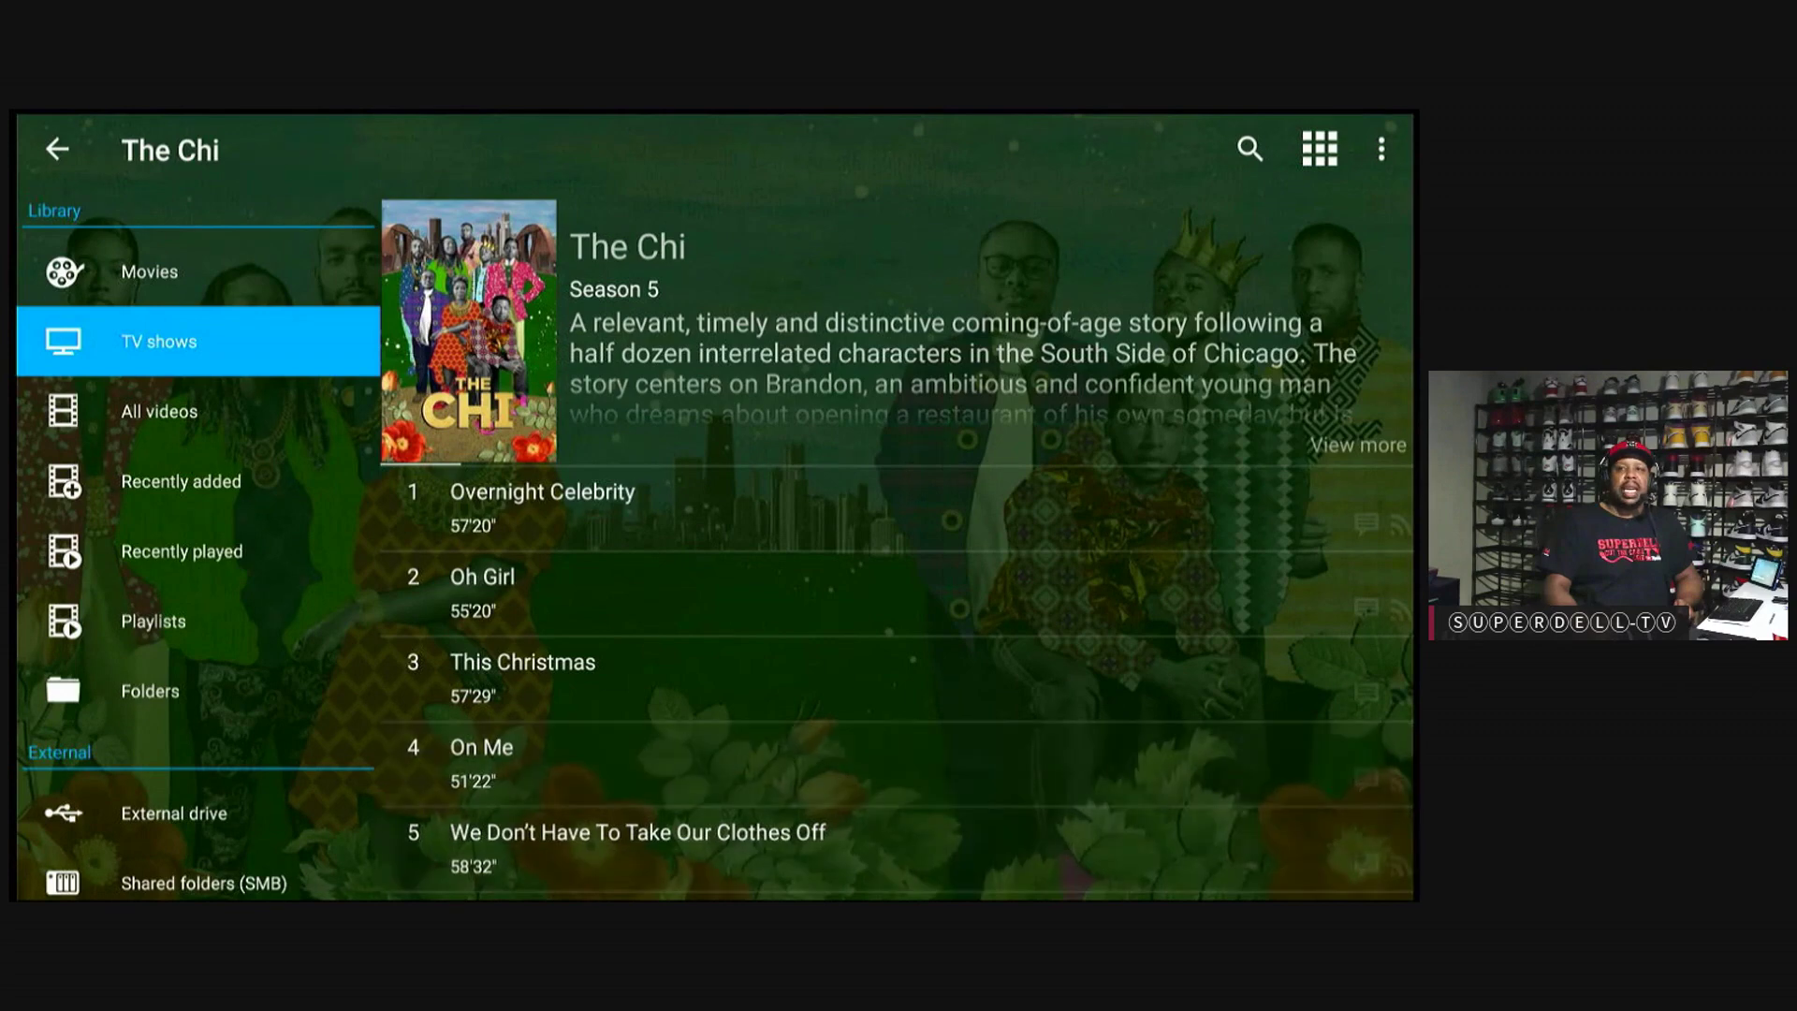
{"action": "key", "text": "Up"}
{"action": "key", "text": "Up"}
{"action": "key", "text": "Up"}
{"action": "key", "text": "Left"}
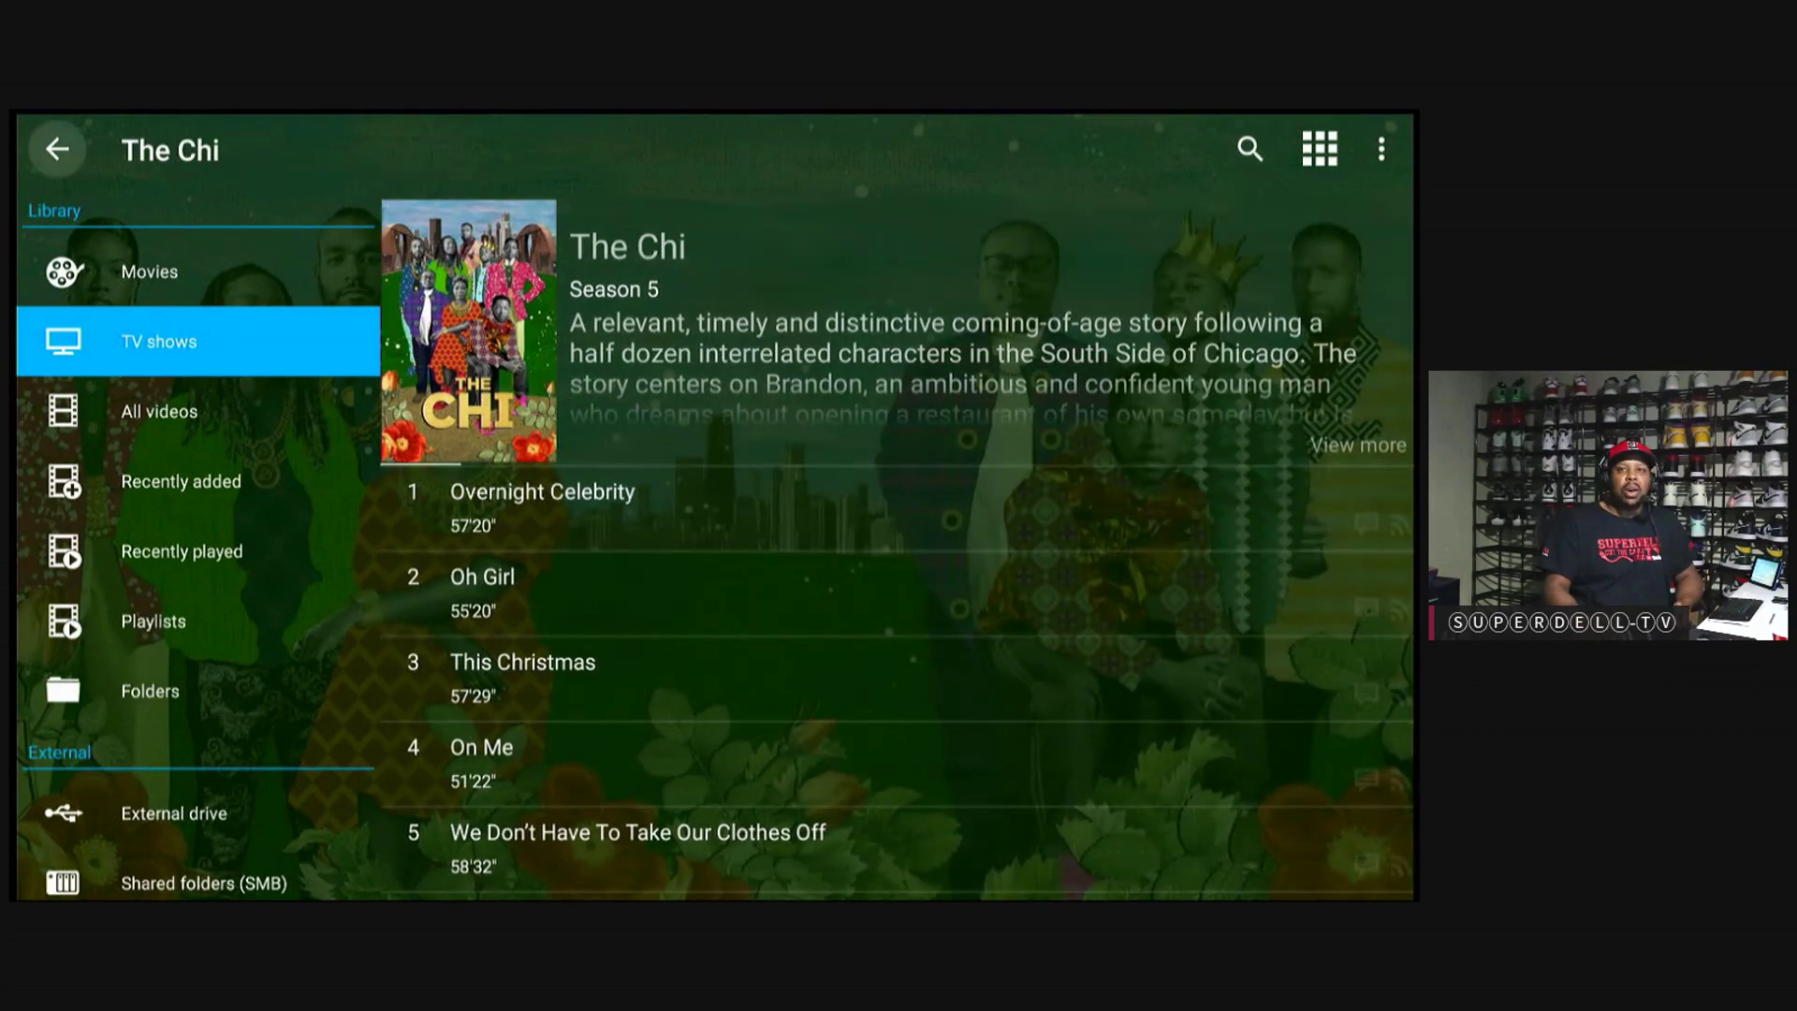
{"action": "key", "text": "Down"}
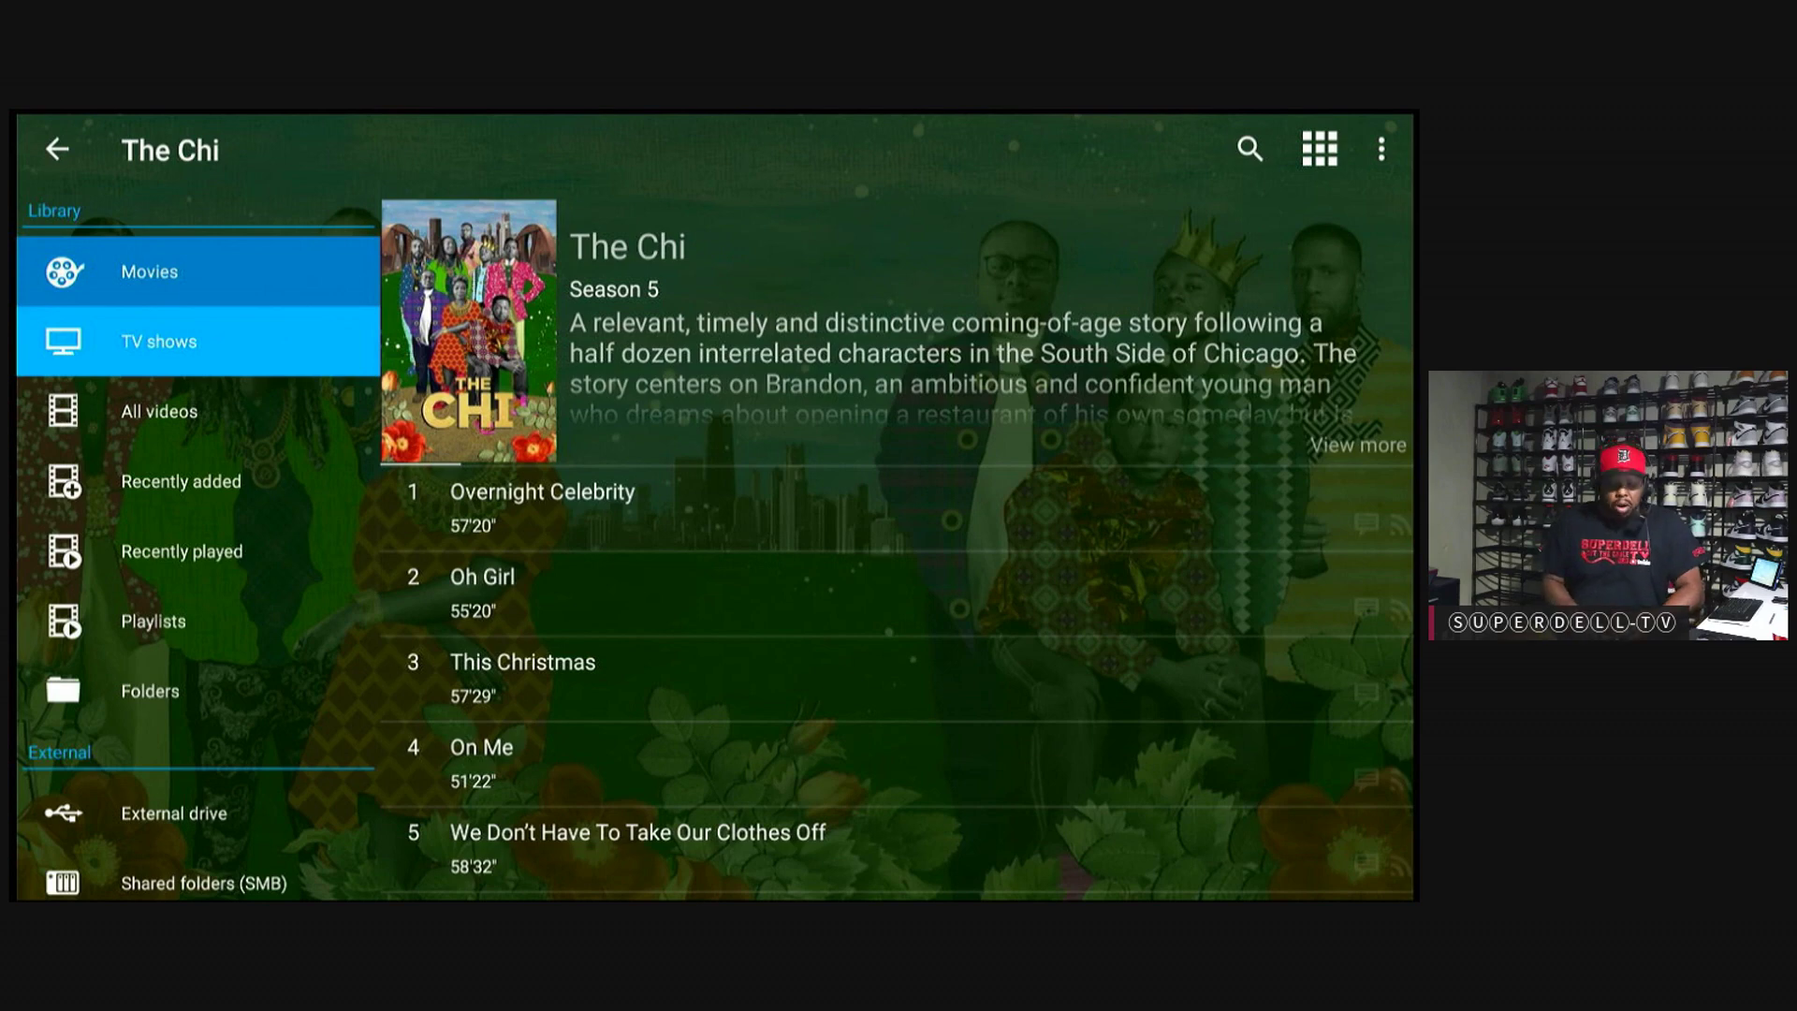
{"action": "key", "text": "Escape"}
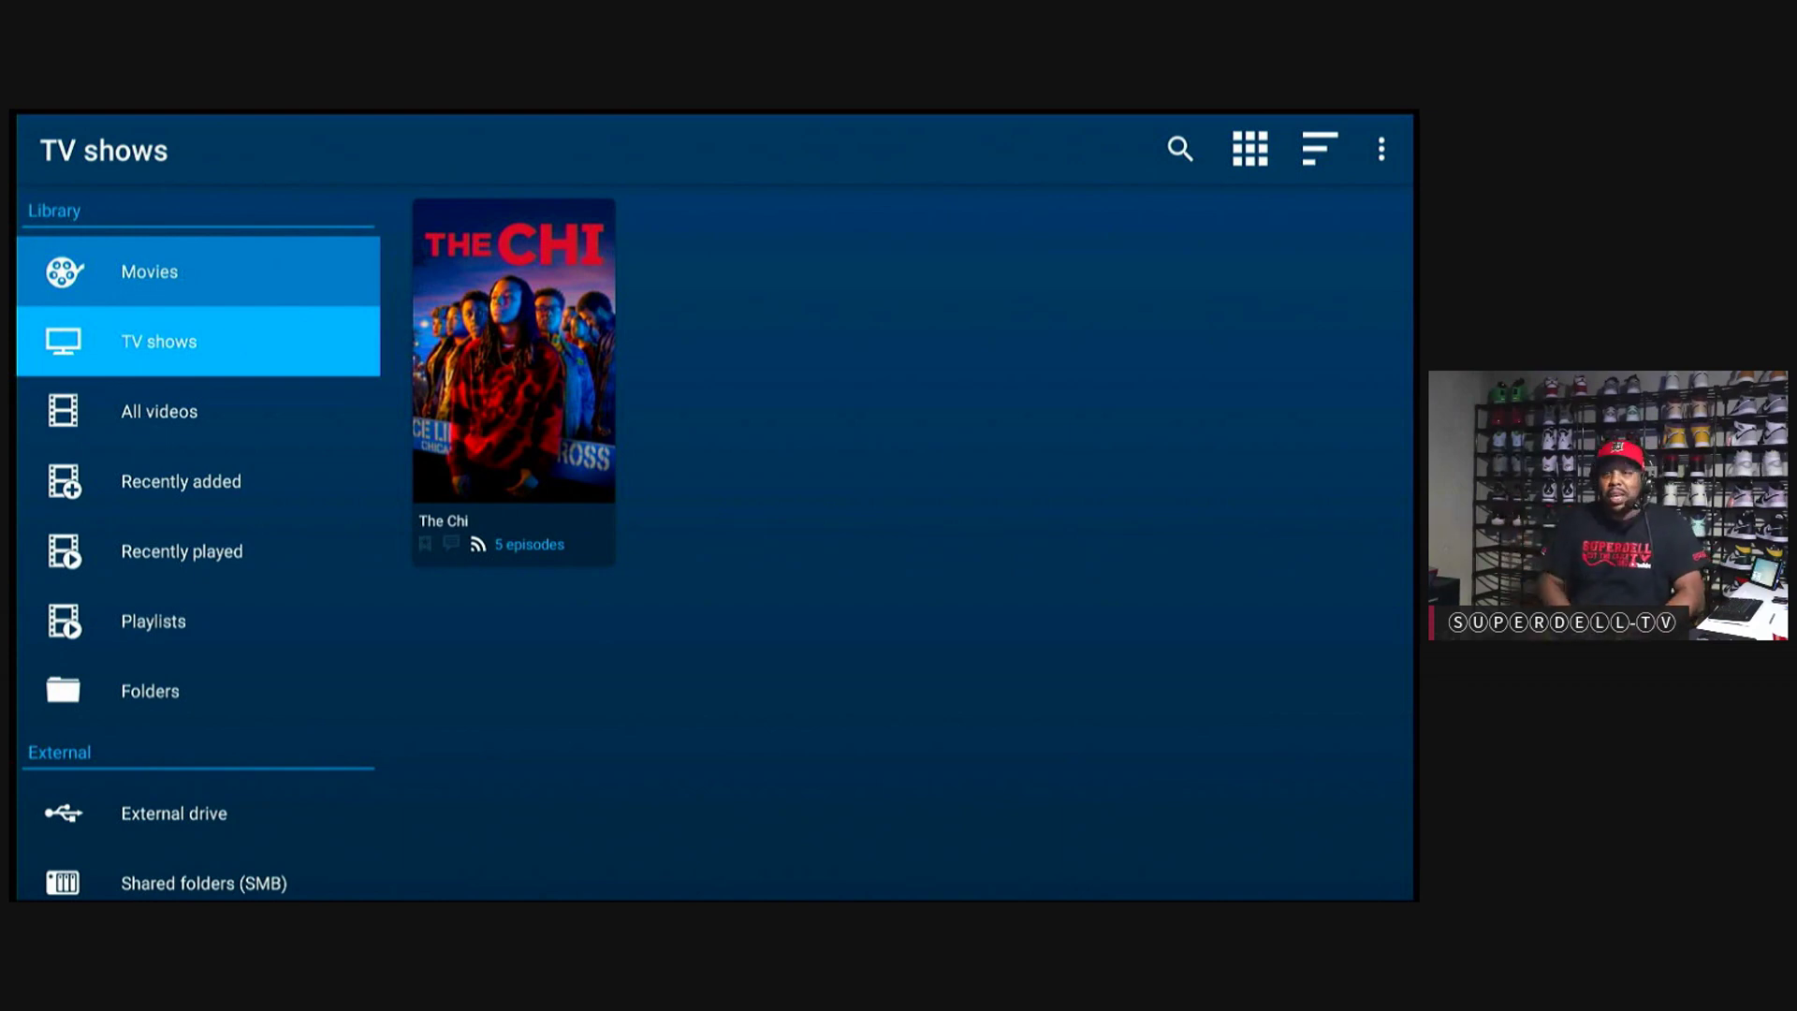
Step: Exit the Legacy interface and open the five-film All movies collection from the Movies category
{"action": "key", "text": "Escape"}
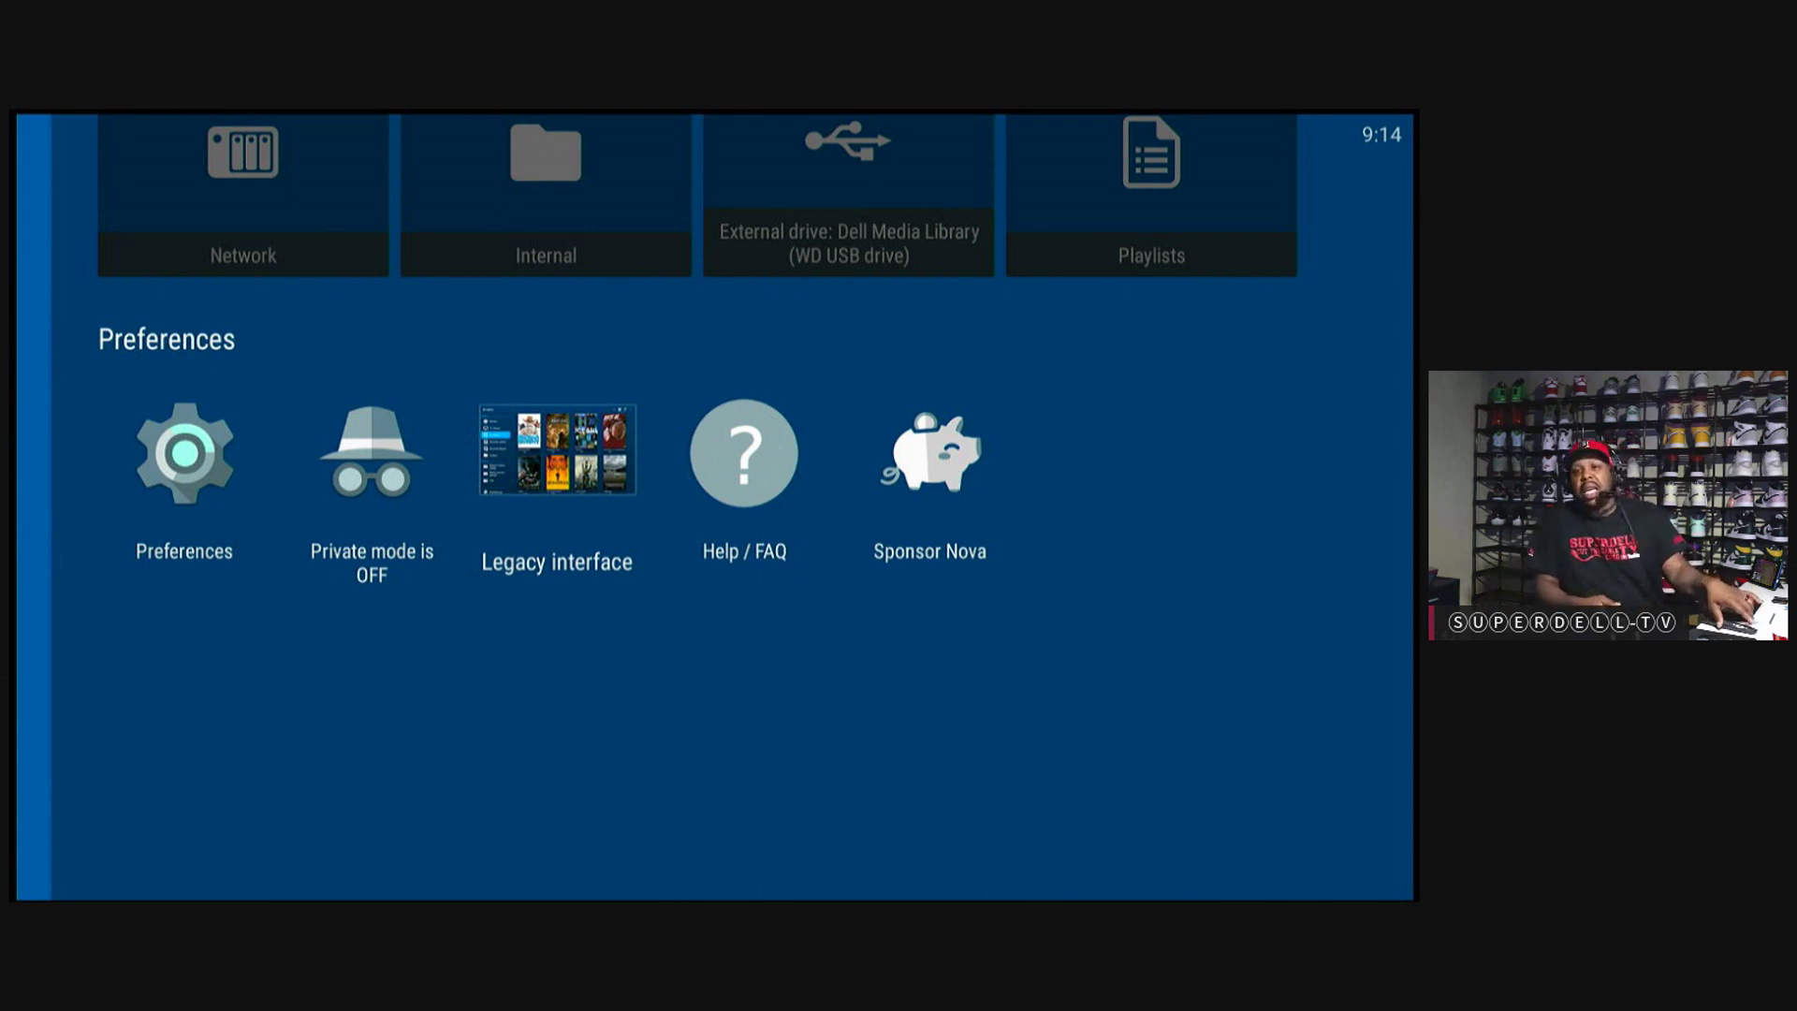
{"action": "key", "text": "Left"}
{"action": "key", "text": "Left"}
{"action": "key", "text": "Left"}
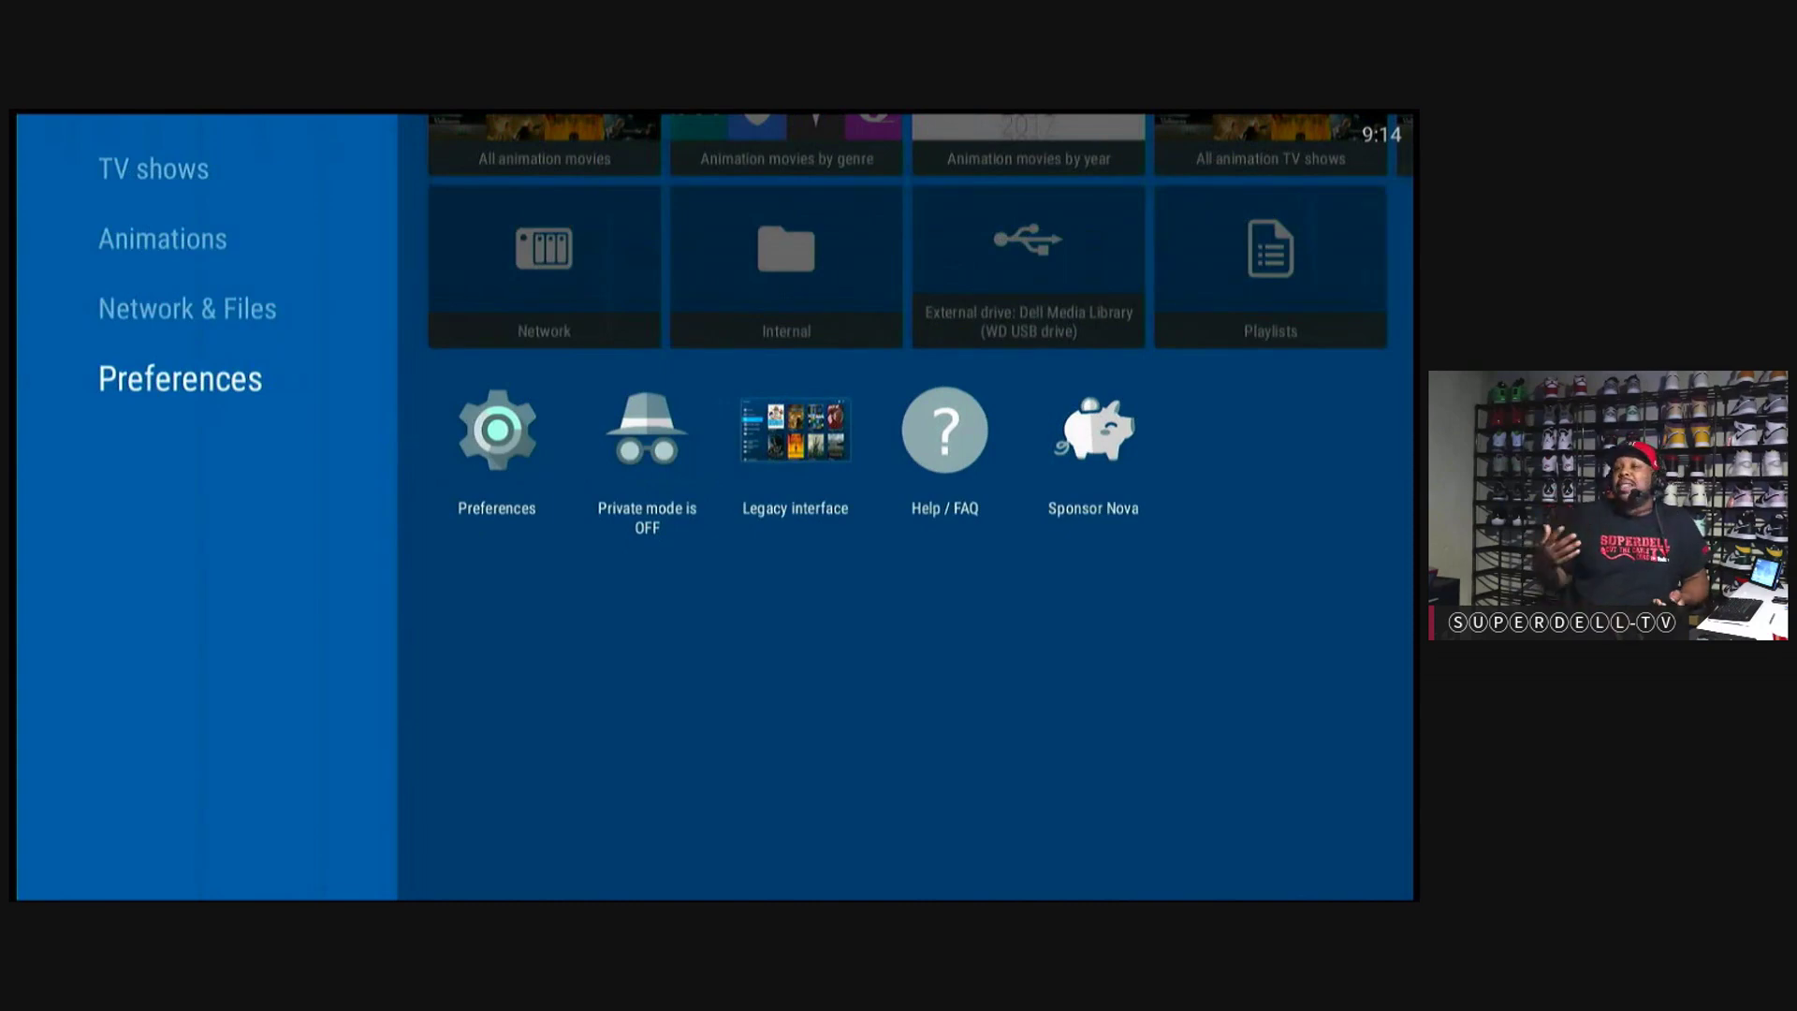
{"action": "key", "text": "Up"}
{"action": "key", "text": "Up"}
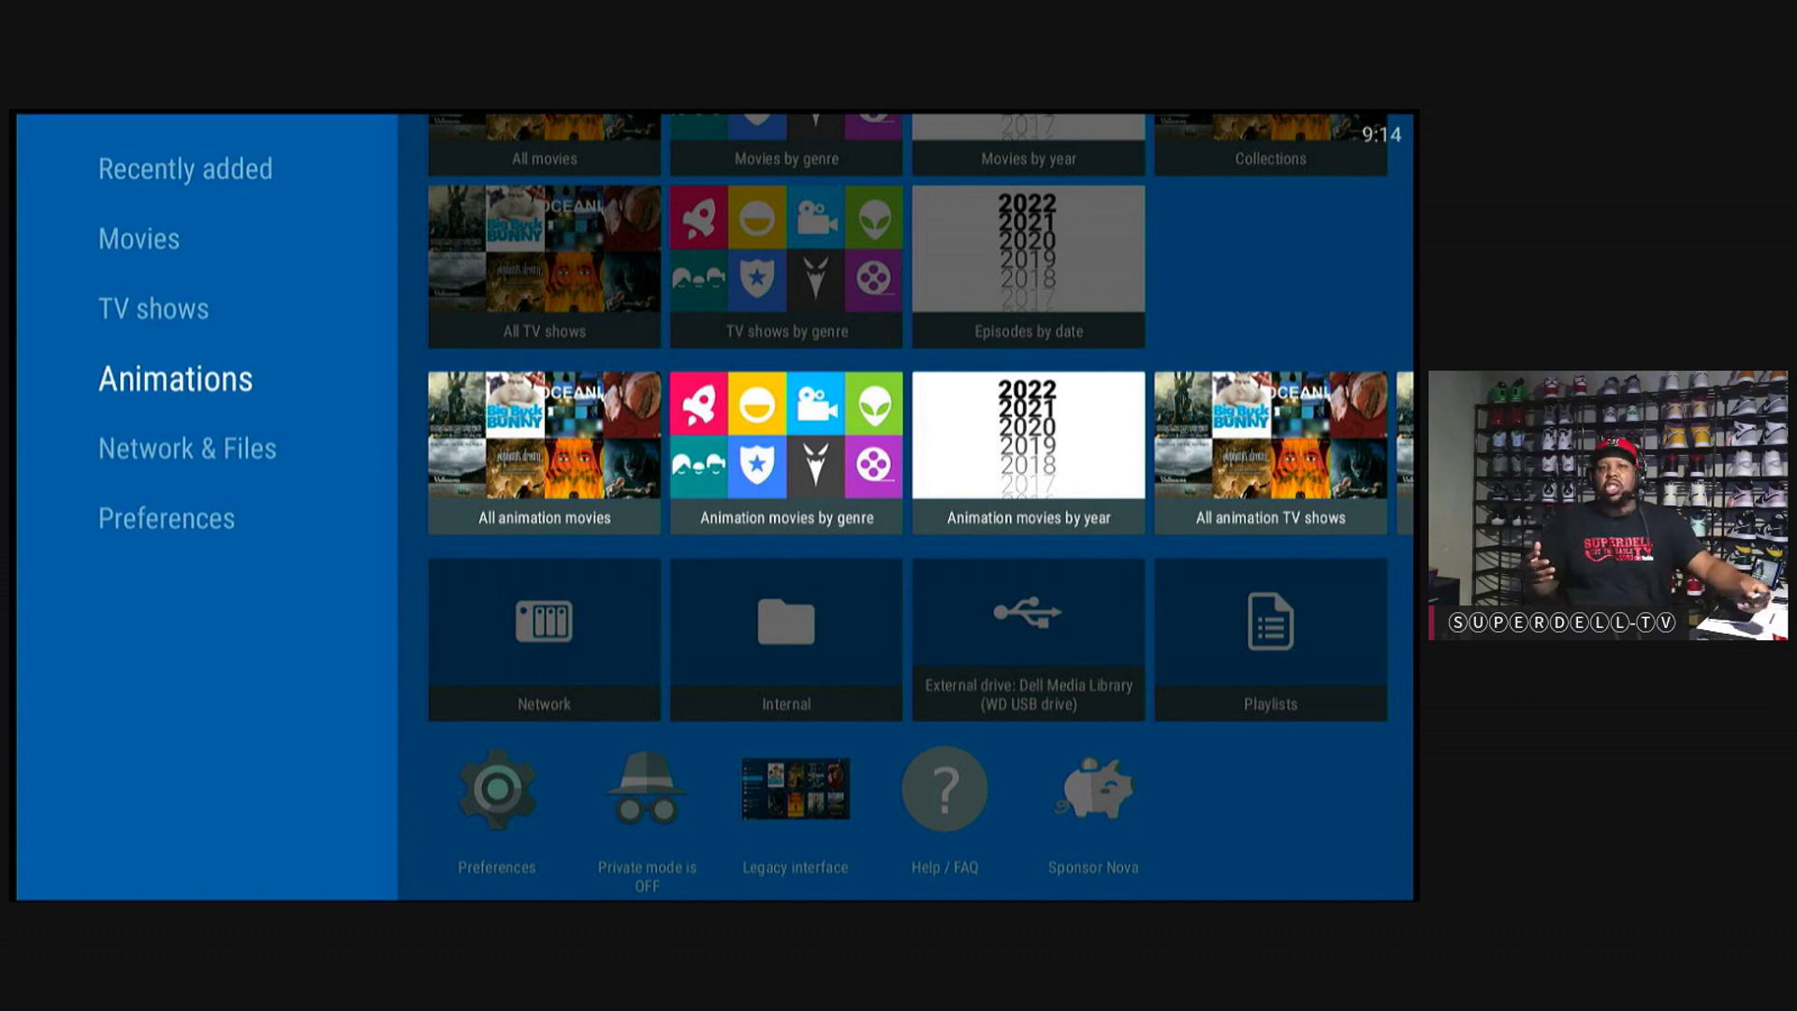
{"action": "key", "text": "Up"}
{"action": "key", "text": "Up"}
{"action": "key", "text": "Right"}
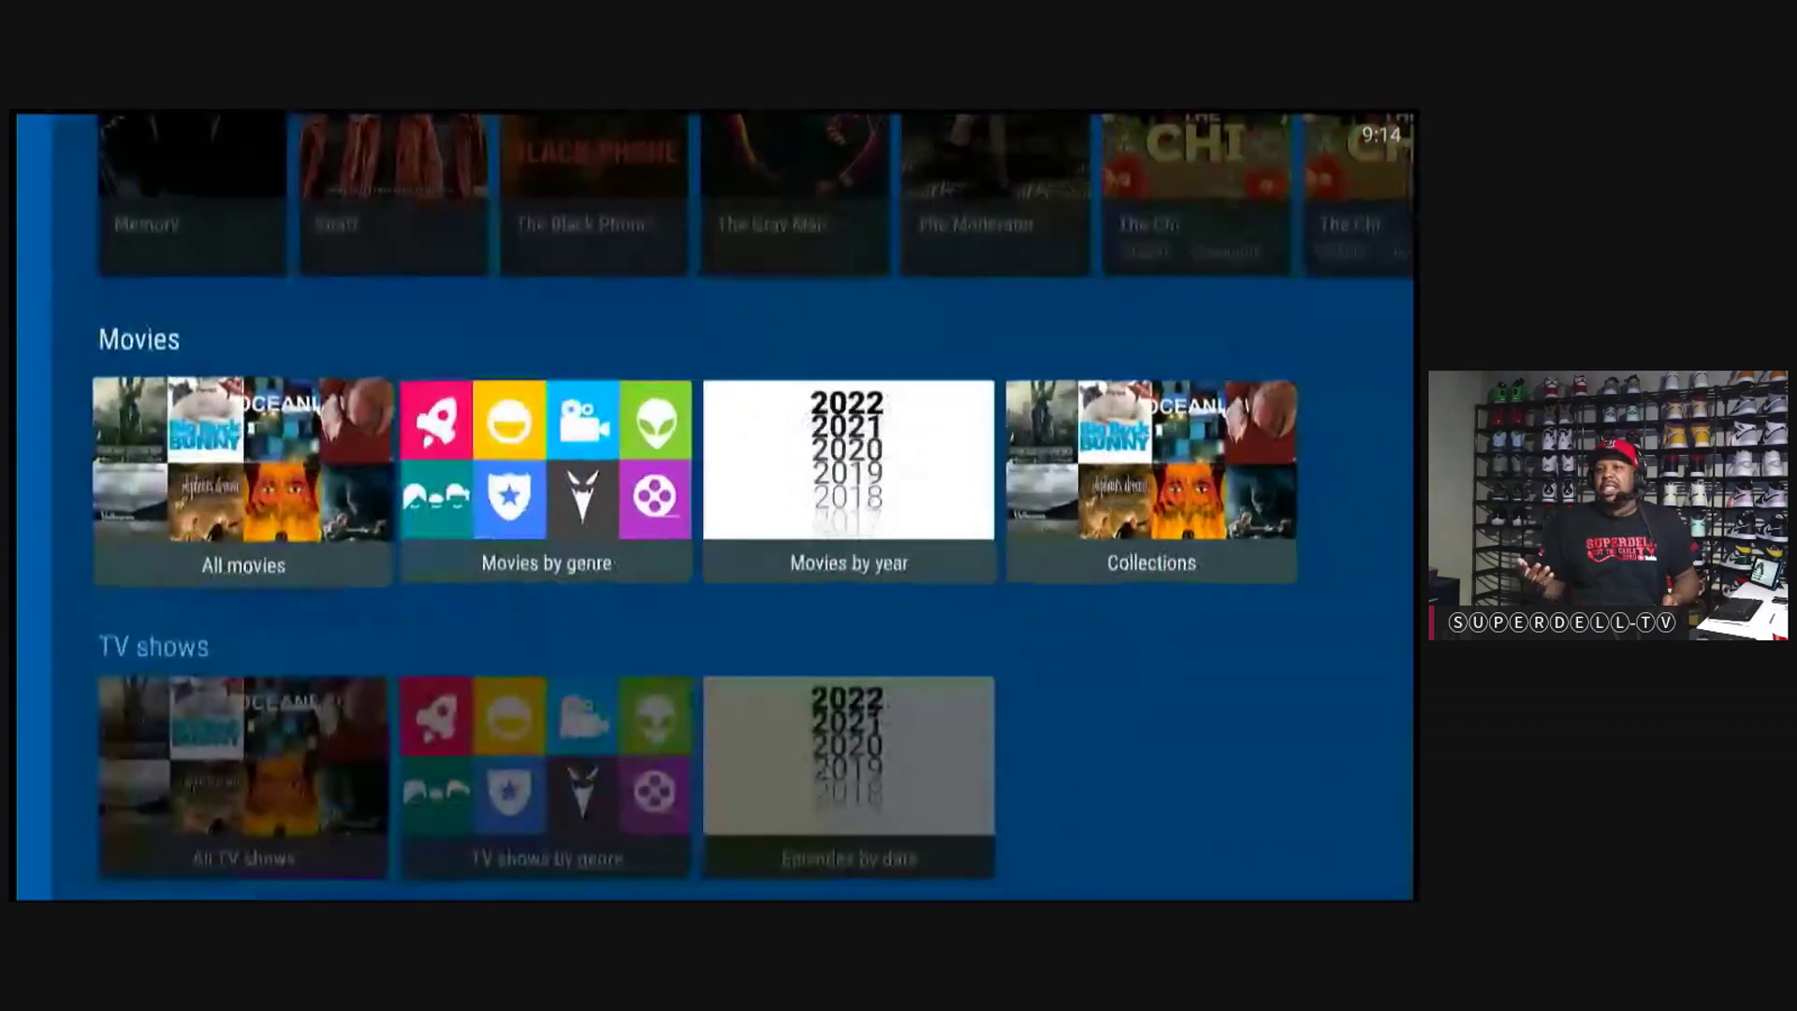
{"action": "key", "text": "Return"}
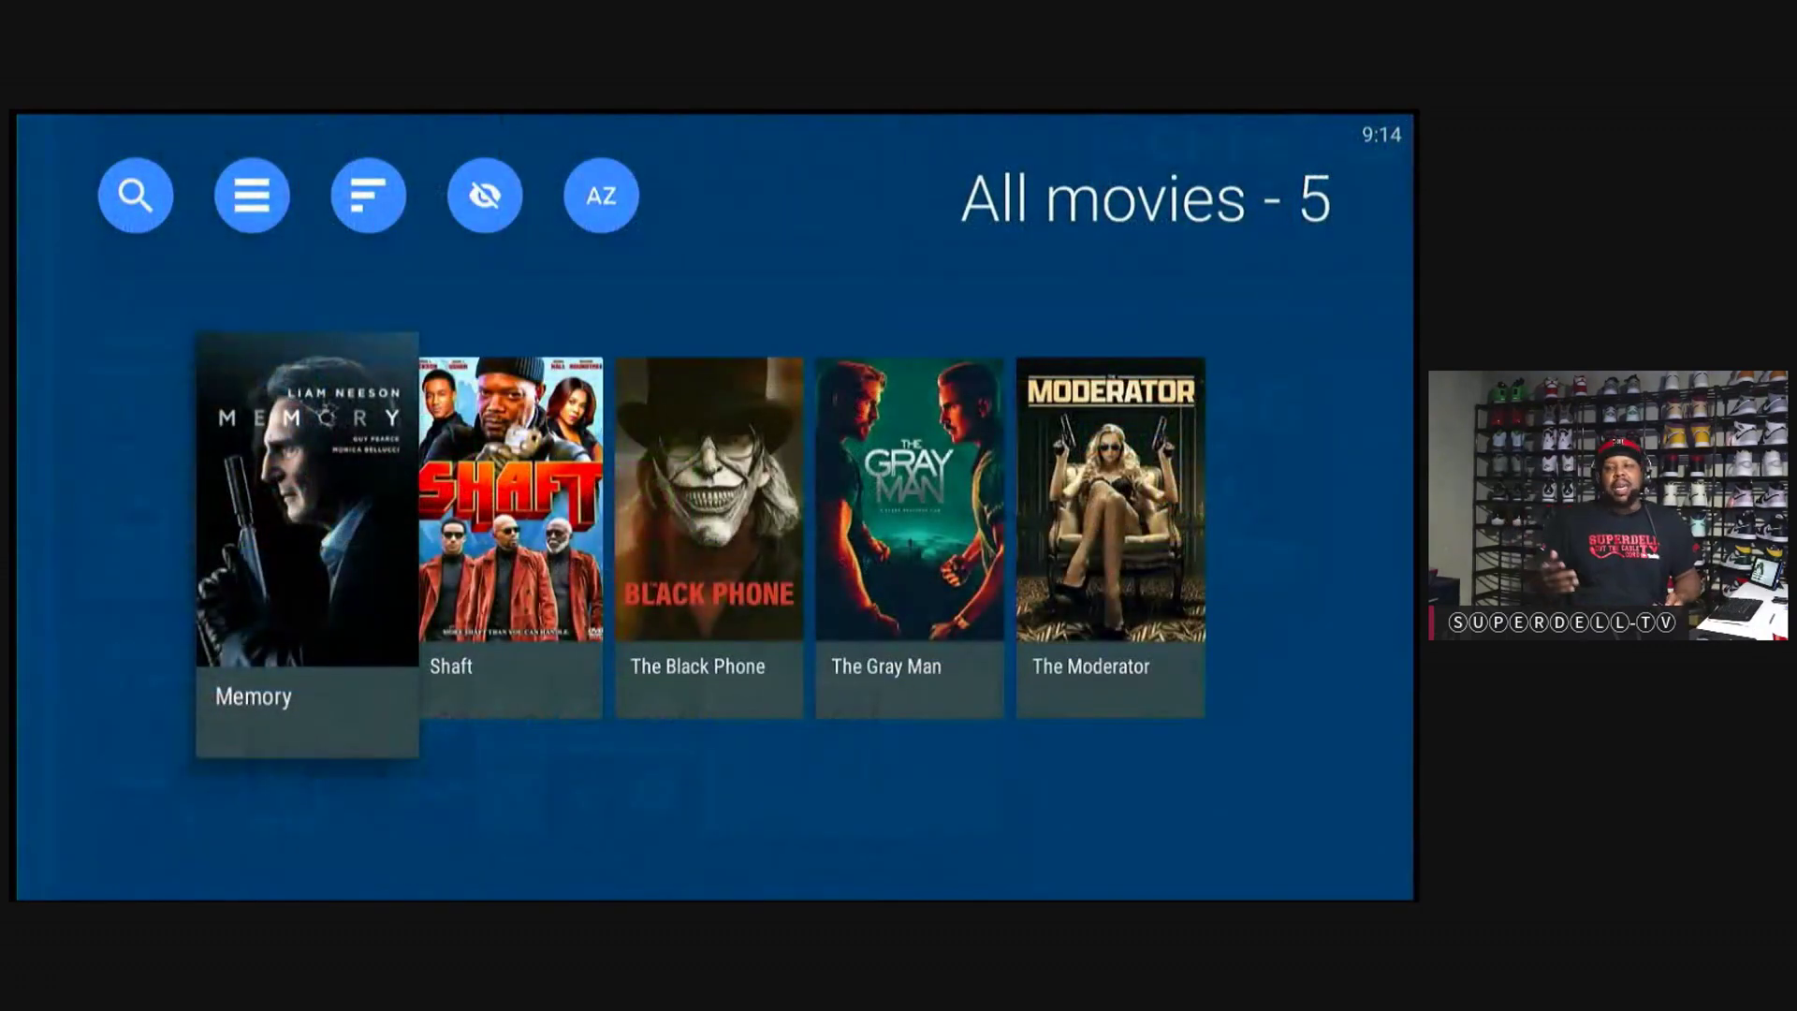
{"action": "key", "text": "Right"}
{"action": "key", "text": "Right"}
{"action": "key", "text": "Left"}
{"action": "key", "text": "Left"}
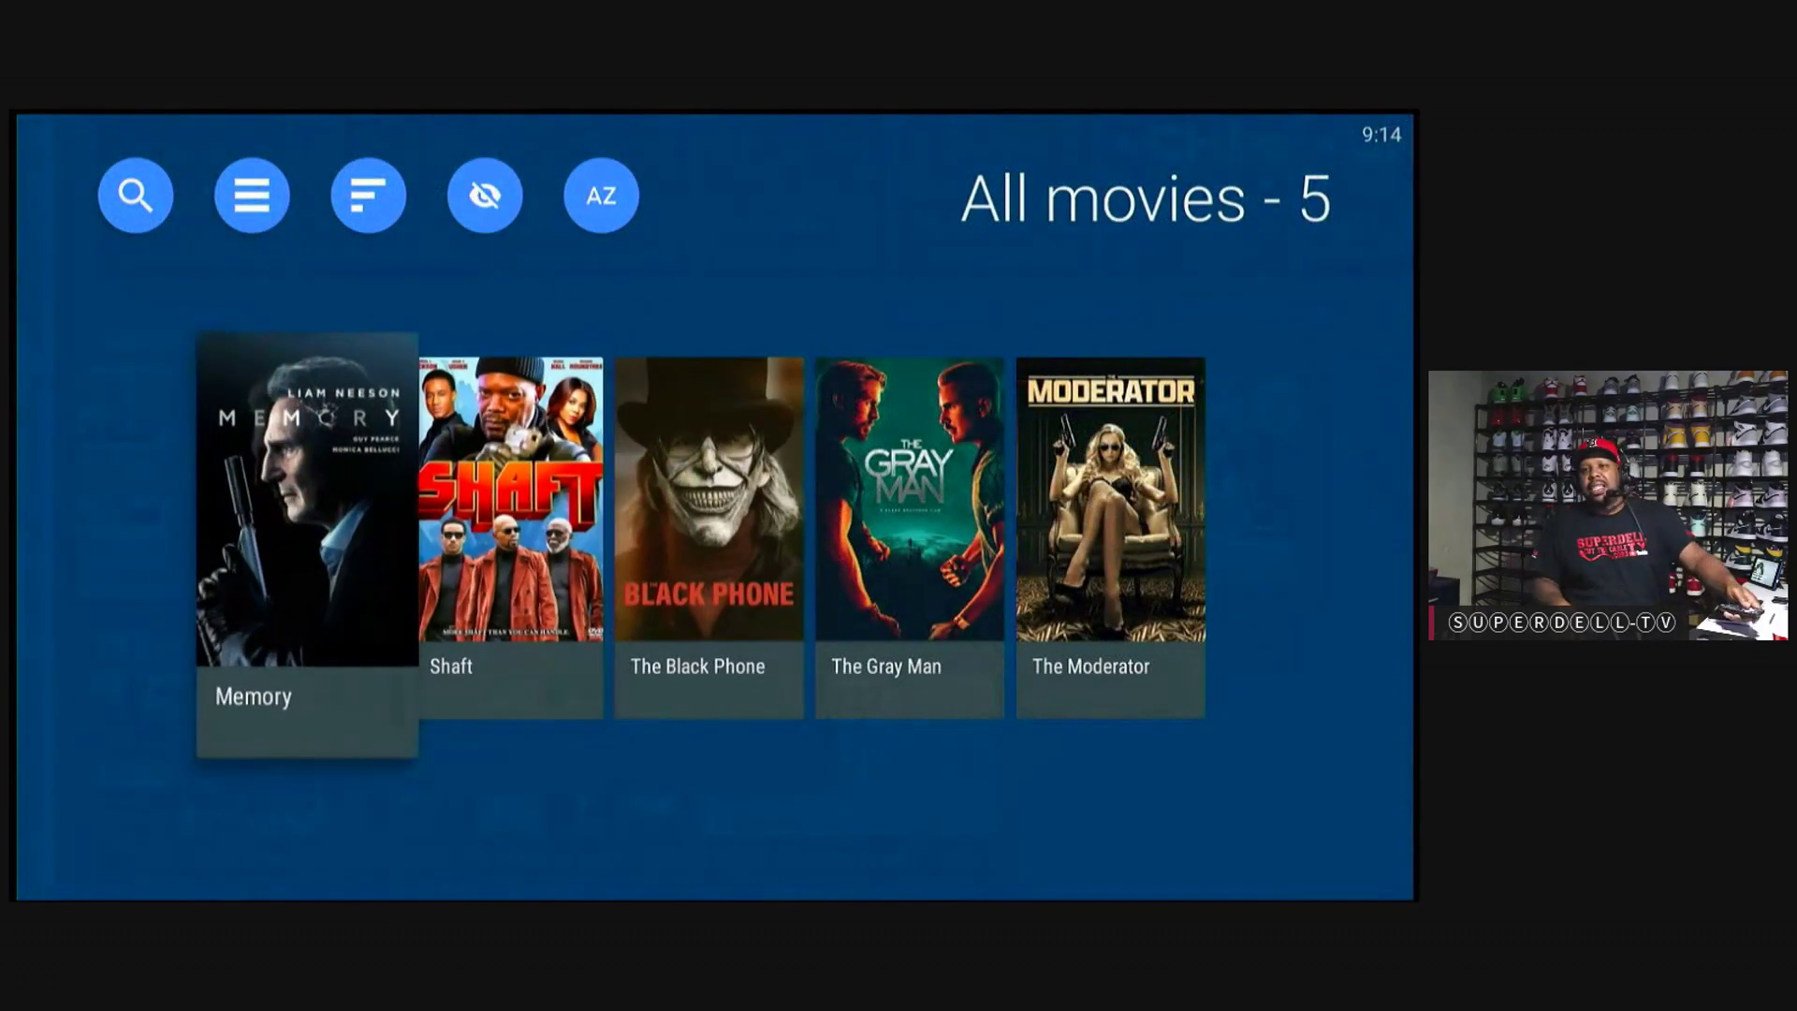